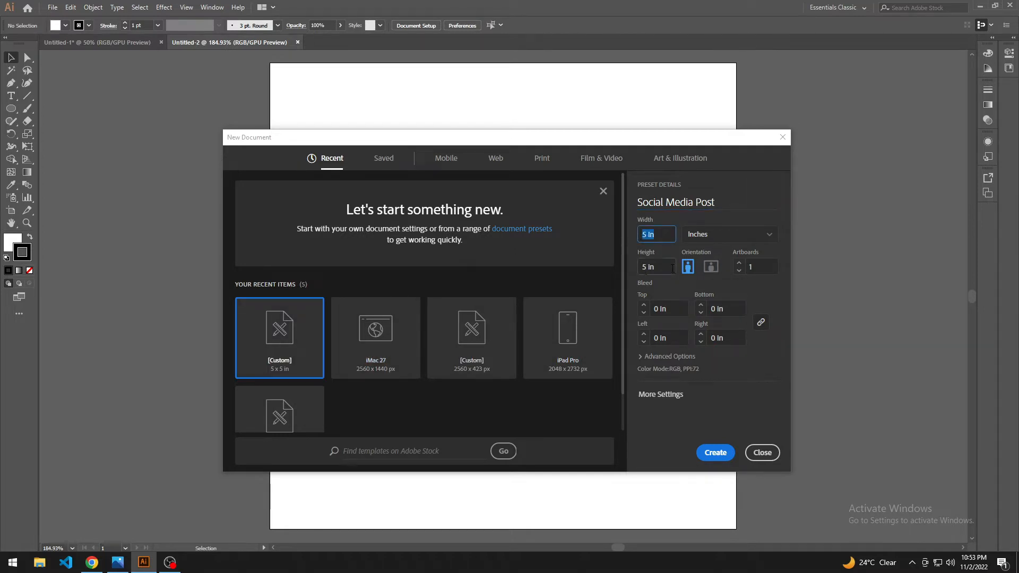
# Step: Create a new 5 by 5 inch RGB document named Social Media Post
pyautogui.click(672, 268)
pyautogui.click(715, 452)
pyautogui.hscroll(-3, 402, 346)
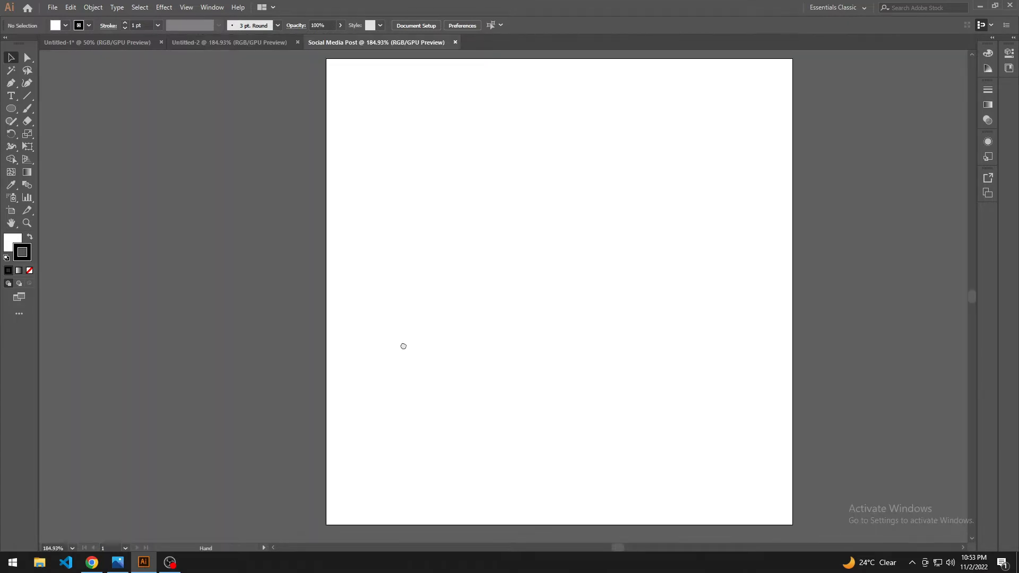
# Step: Place the kitchen photo from the image folder into the document as a linked file
pyautogui.scroll(-4, 431, 345)
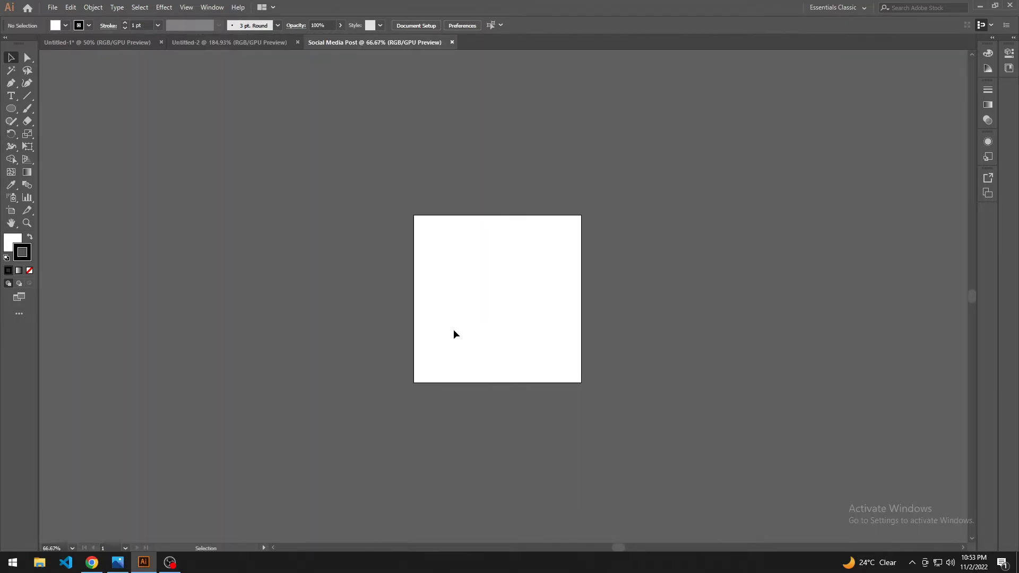
pyautogui.scroll(1, 454, 336)
pyautogui.hscroll(-2, 488, 336)
pyautogui.click(40, 564)
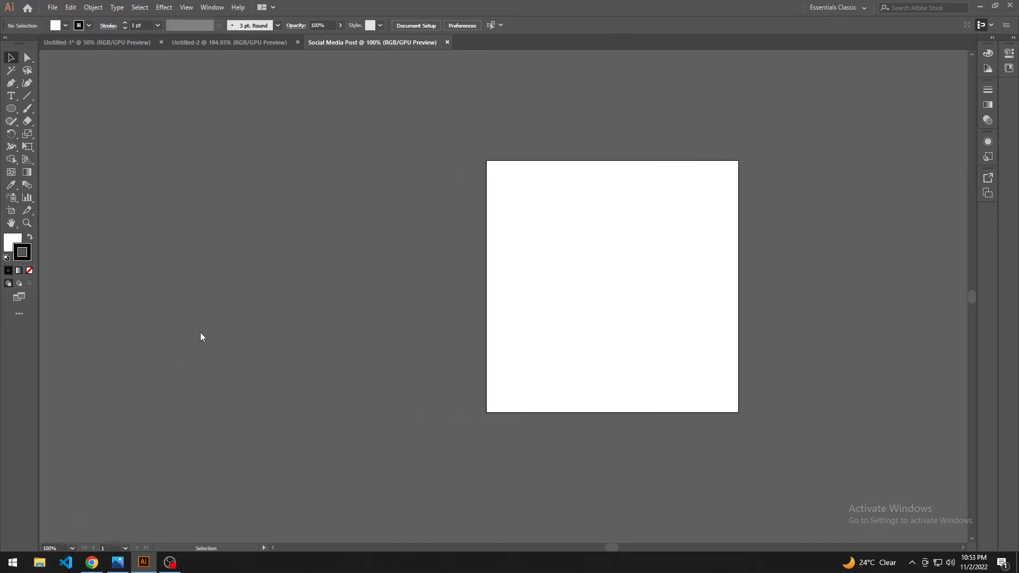
pyautogui.click(64, 136)
pyautogui.moveTo(196, 150); pyautogui.dragTo(383, 287)
pyautogui.hotkey('alt', 'Tab')
pyautogui.scroll(-4, 383, 288)
pyautogui.scroll(-3, 383, 287)
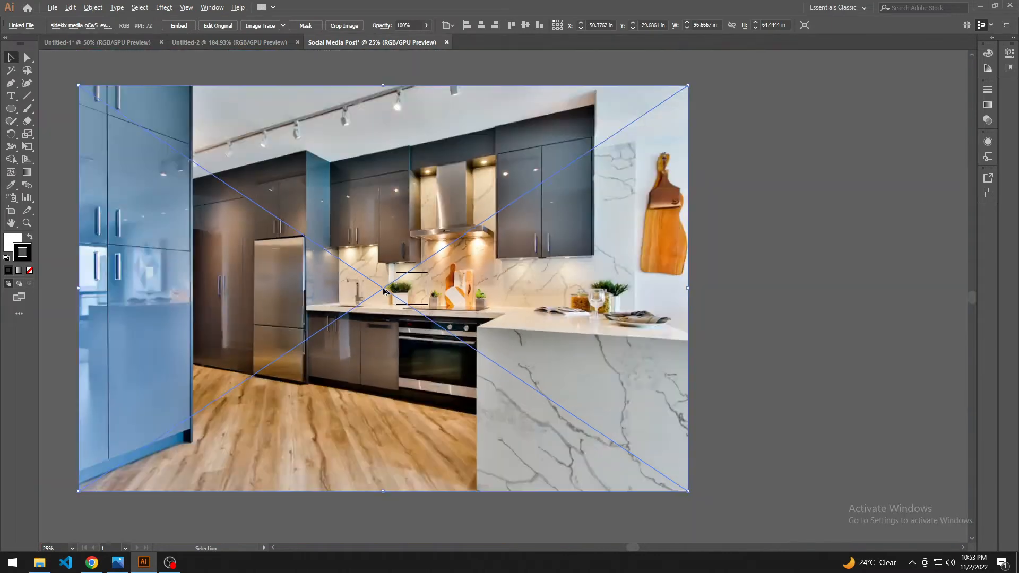
# Step: Scale the kitchen photo down to about 5.3 in wide and move it over the artboard
pyautogui.moveTo(671, 154); pyautogui.dragTo(492, 280)
pyautogui.scroll(6, 498, 283)
pyautogui.scroll(2, 472, 266)
pyautogui.scroll(-1, 483, 259)
pyautogui.moveTo(301, 295); pyautogui.dragTo(532, 326)
pyautogui.click(701, 302)
pyautogui.moveTo(701, 302); pyautogui.dragTo(659, 313)
# Step: Align the kitchen photo with the left and bottom edges of the artboard
pyautogui.scroll(1, 568, 351)
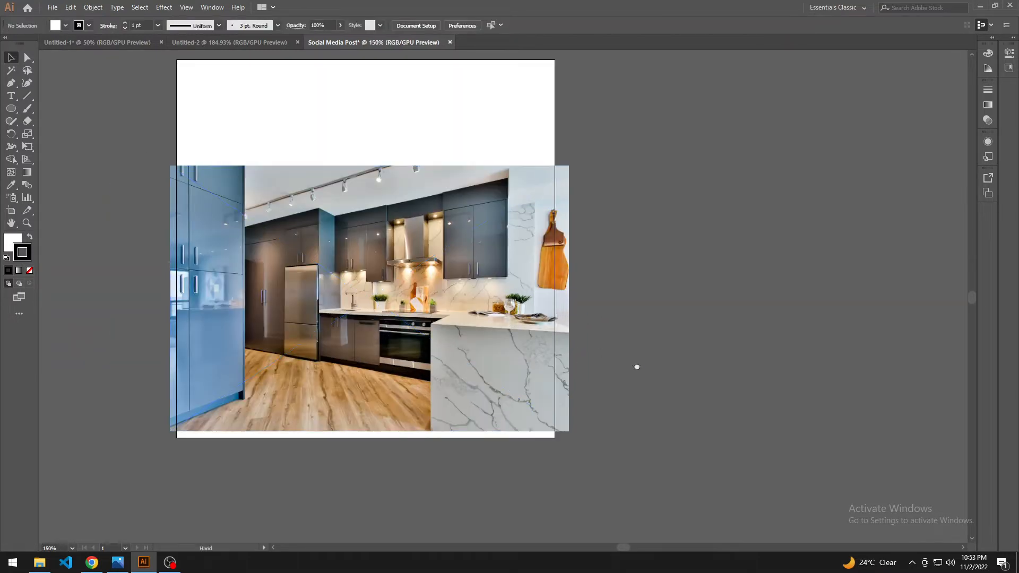
pyautogui.moveTo(637, 367); pyautogui.dragTo(640, 394)
pyautogui.moveTo(481, 355); pyautogui.dragTo(494, 360)
pyautogui.click(655, 356)
pyautogui.moveTo(656, 356); pyautogui.dragTo(662, 373)
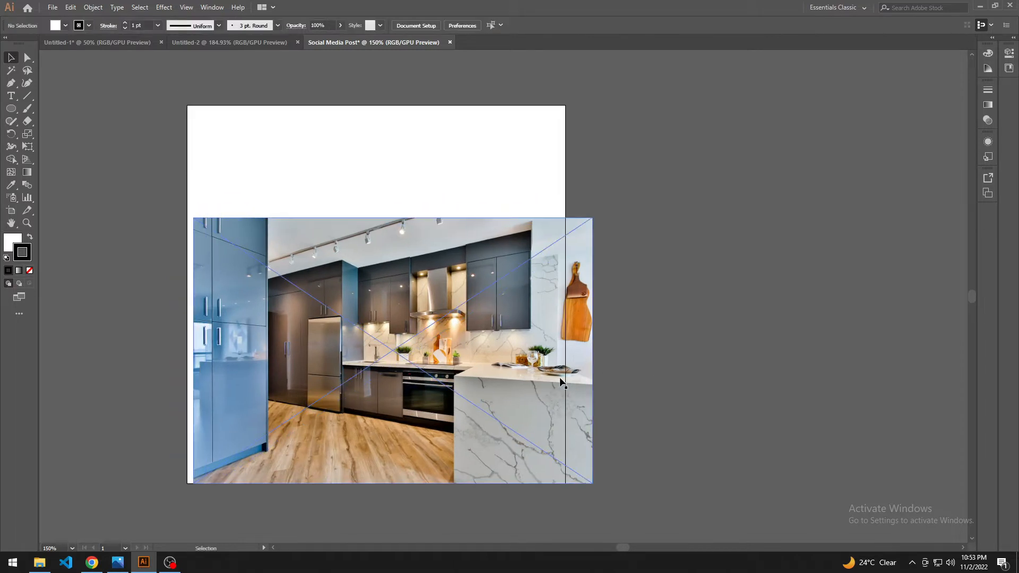
pyautogui.moveTo(527, 374); pyautogui.dragTo(521, 373)
pyautogui.click(689, 351)
pyautogui.moveTo(688, 351); pyautogui.dragTo(693, 367)
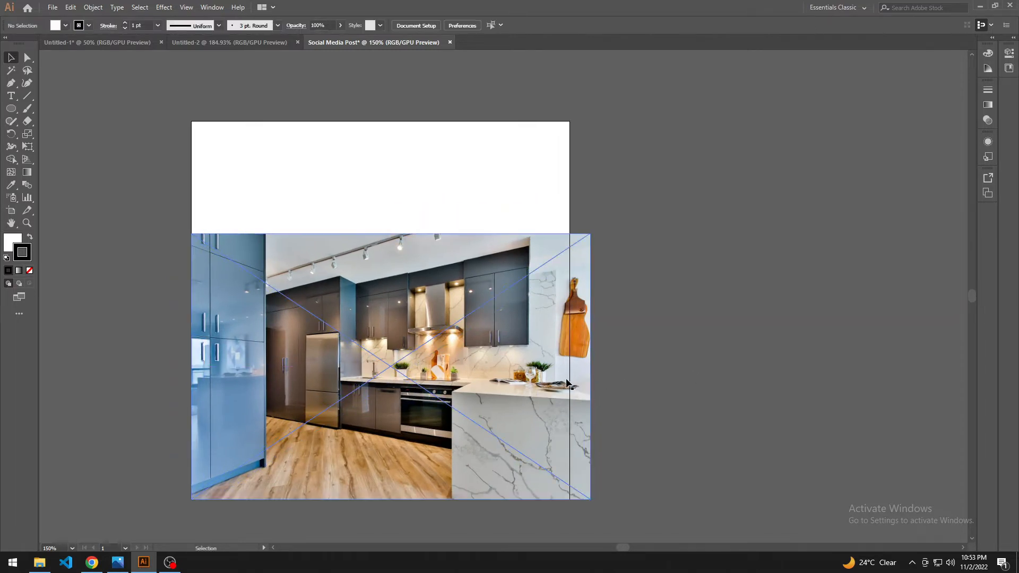
pyautogui.moveTo(567, 379); pyautogui.dragTo(565, 372)
pyautogui.click(700, 361)
pyautogui.moveTo(701, 361); pyautogui.dragTo(700, 350)
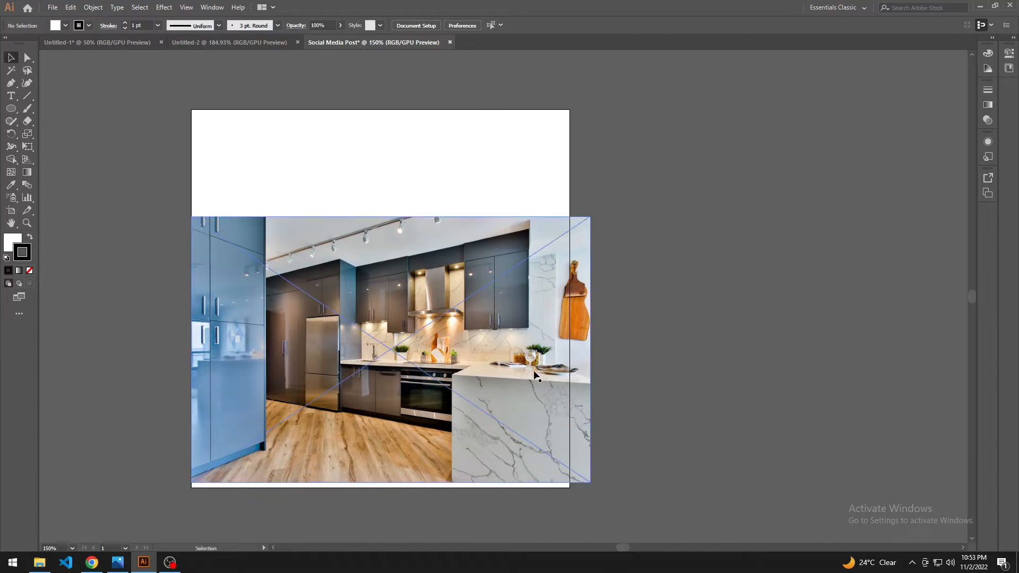
pyautogui.moveTo(533, 370); pyautogui.dragTo(533, 377)
pyautogui.click(658, 362)
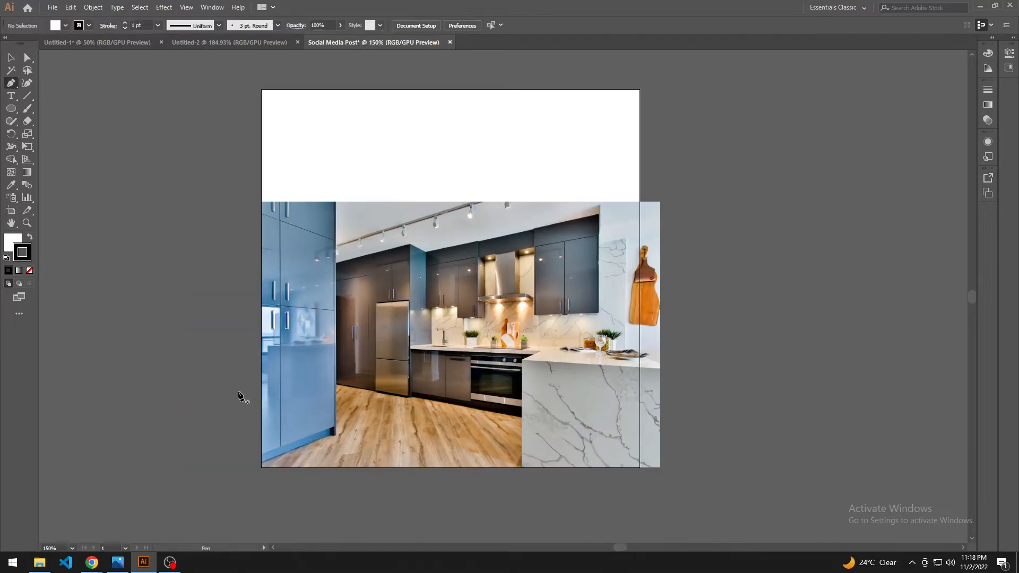
# Step: Draw a closed shape about 6.9 by 5 in over the photo with the Pen tool, with a wavy top edge rising to the right
pyautogui.click(238, 391)
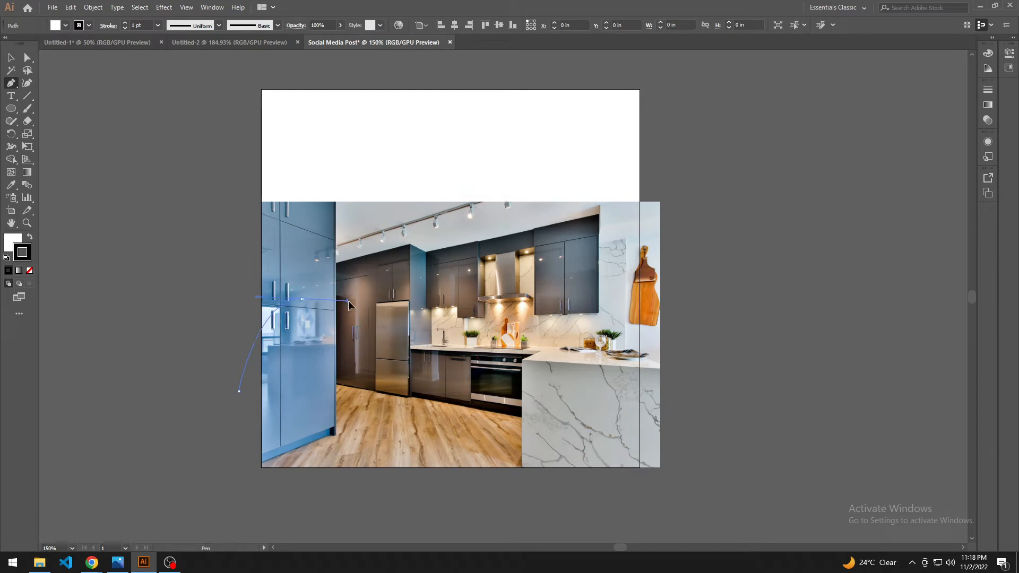
pyautogui.moveTo(349, 303); pyautogui.dragTo(349, 303)
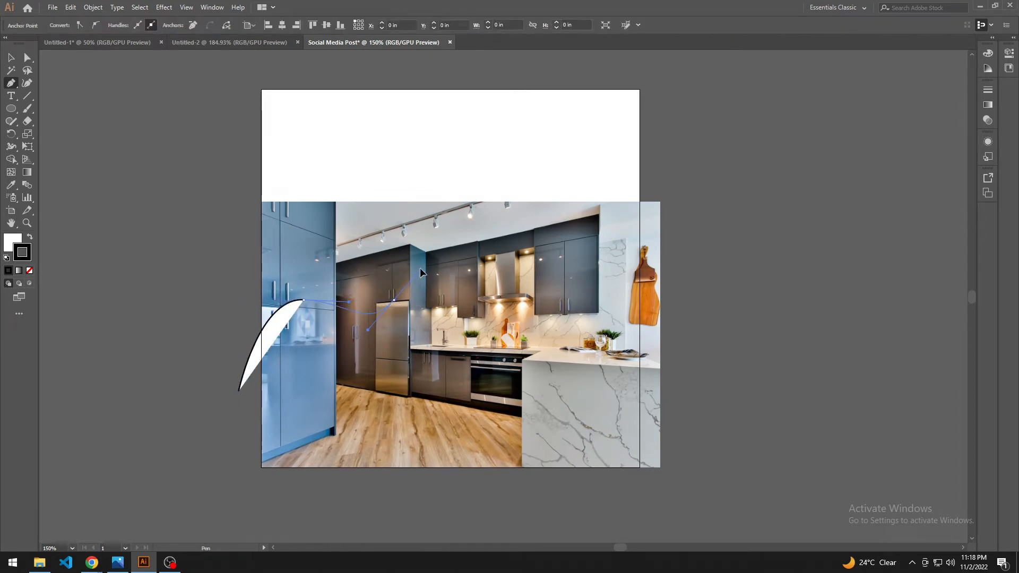
pyautogui.moveTo(419, 267); pyautogui.dragTo(419, 267)
pyautogui.moveTo(521, 210); pyautogui.dragTo(584, 227)
pyautogui.moveTo(628, 171); pyautogui.dragTo(632, 155)
pyautogui.moveTo(655, 151); pyautogui.dragTo(661, 158)
pyautogui.moveTo(698, 254); pyautogui.dragTo(705, 275)
pyautogui.moveTo(733, 443); pyautogui.dragTo(734, 467)
pyautogui.moveTo(646, 506); pyautogui.dragTo(610, 513)
pyautogui.moveTo(493, 519); pyautogui.dragTo(419, 511)
pyautogui.moveTo(304, 496); pyautogui.dragTo(252, 485)
pyautogui.moveTo(209, 452); pyautogui.dragTo(221, 421)
pyautogui.click(239, 391)
pyautogui.press('v')
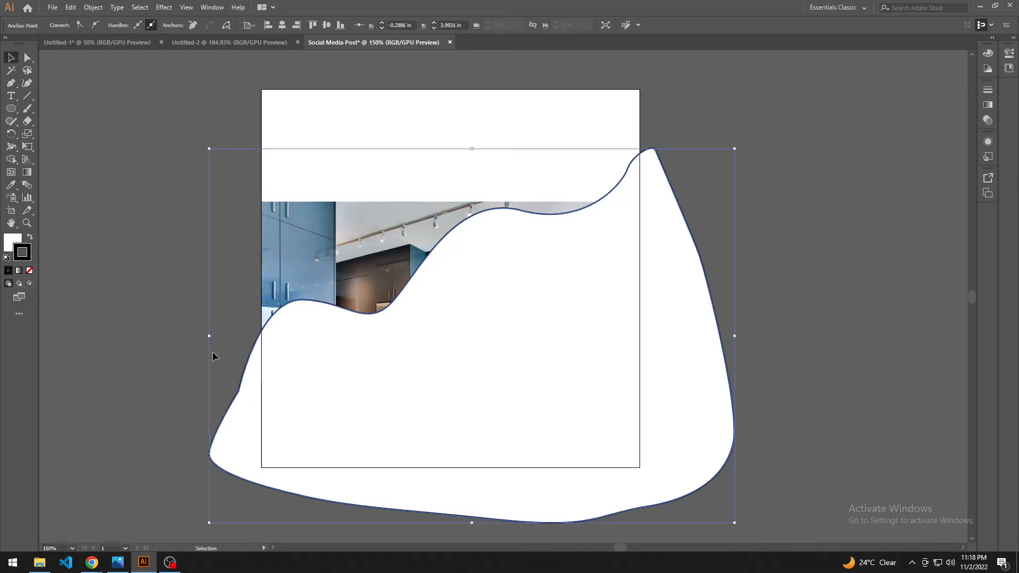
# Step: Make a clipping mask from the wavy shape and the kitchen photo
pyautogui.click(213, 355)
pyautogui.moveTo(214, 208); pyautogui.dragTo(364, 334)
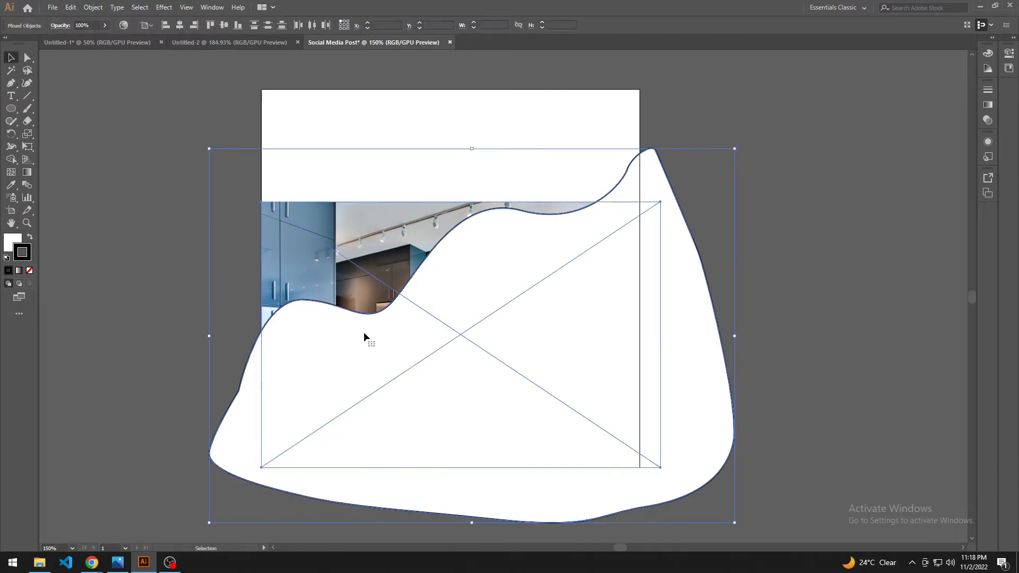
pyautogui.rightClick(364, 333)
pyautogui.click(416, 428)
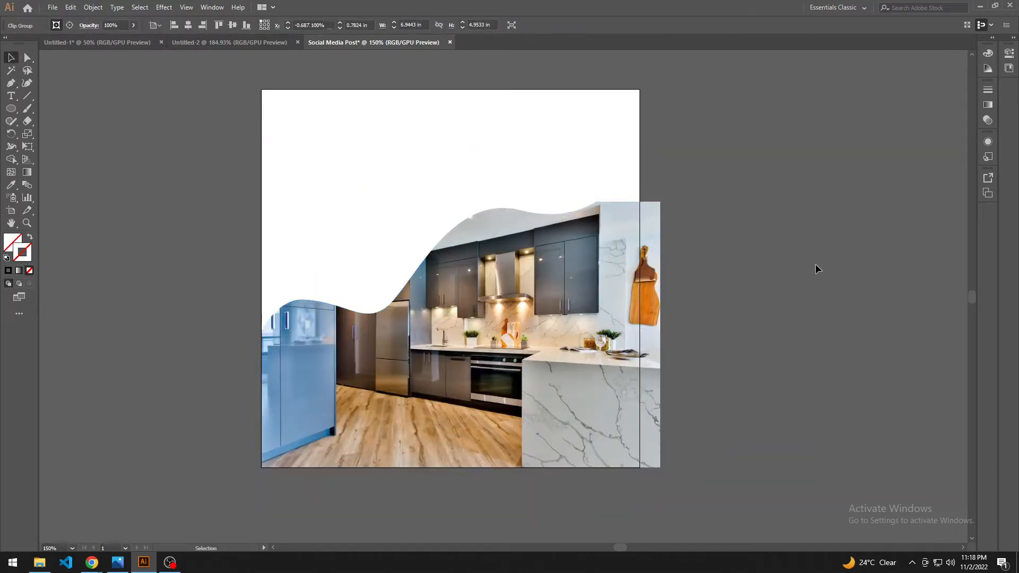
pyautogui.click(816, 264)
# Step: Stretch the photo upward inside the clip group until it reaches the mask's upper right peak, and leave isolation mode
pyautogui.moveTo(753, 320); pyautogui.dragTo(747, 303)
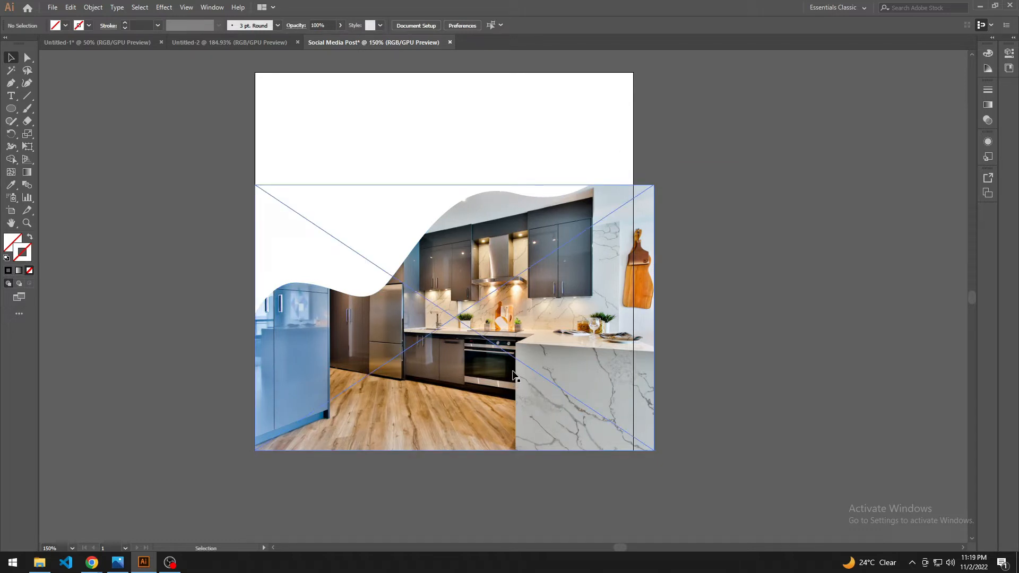
pyautogui.doubleClick(548, 339)
pyautogui.click(548, 338)
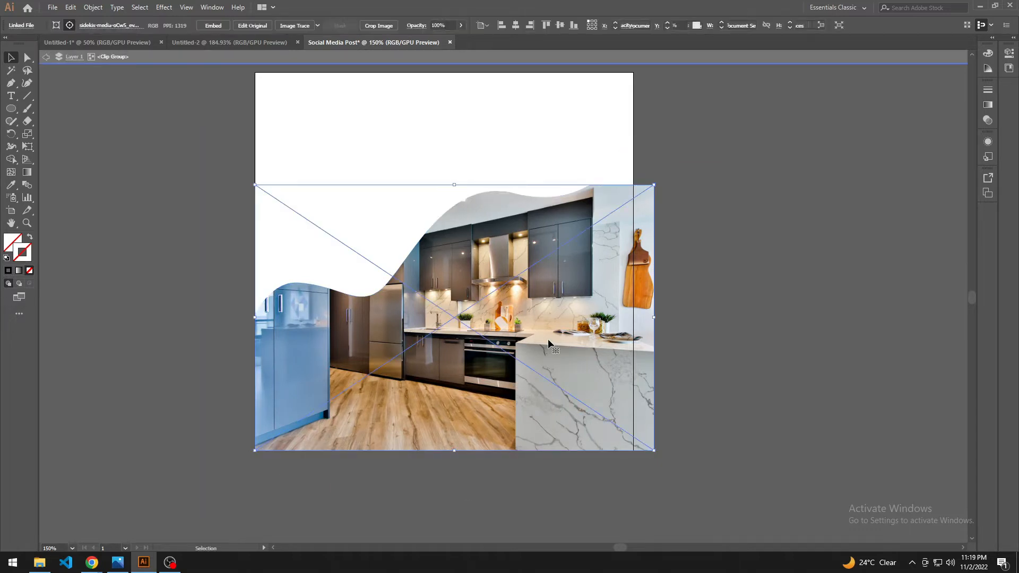
pyautogui.moveTo(675, 359); pyautogui.dragTo(641, 354)
pyautogui.scroll(-1, 641, 355)
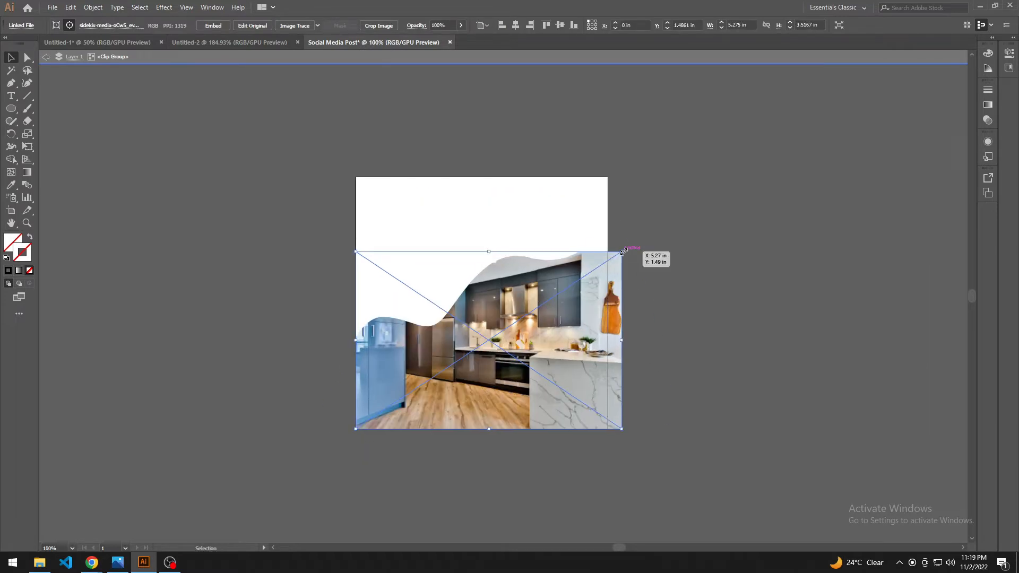
pyautogui.moveTo(488, 251); pyautogui.dragTo(490, 217)
pyautogui.doubleClick(738, 334)
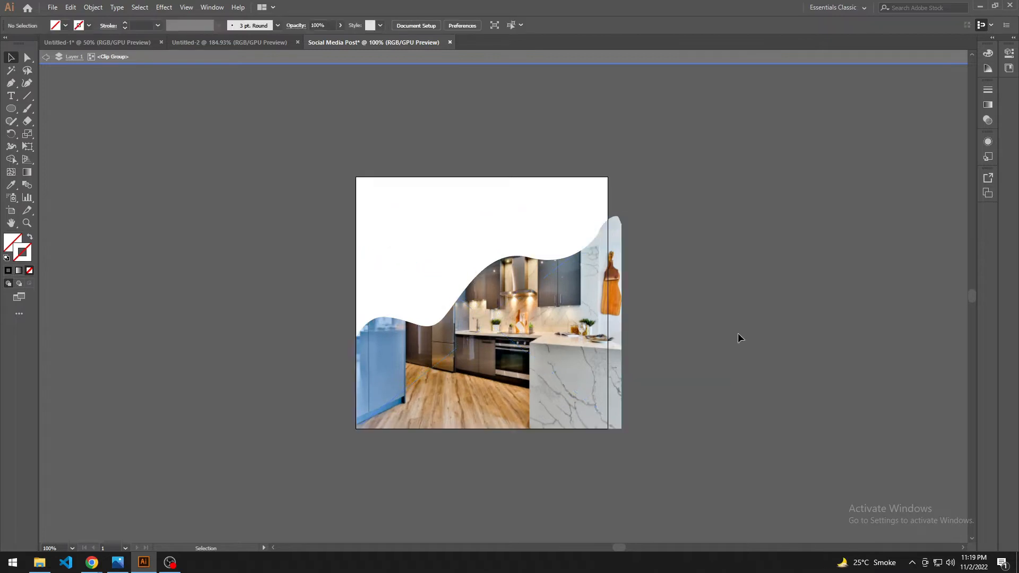
pyautogui.moveTo(742, 407); pyautogui.dragTo(685, 418)
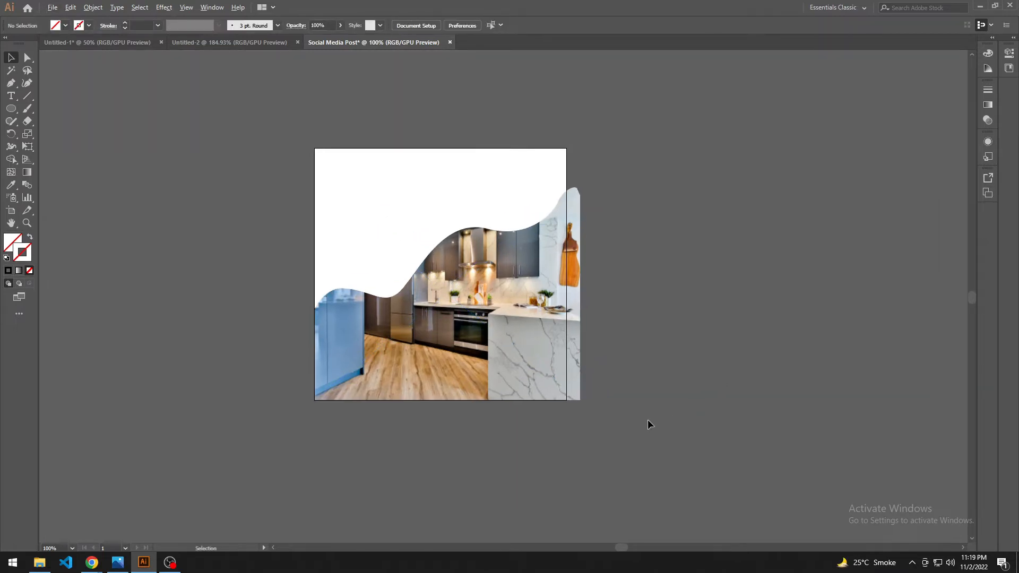
pyautogui.scroll(1, 649, 420)
pyautogui.moveTo(620, 357); pyautogui.dragTo(683, 452)
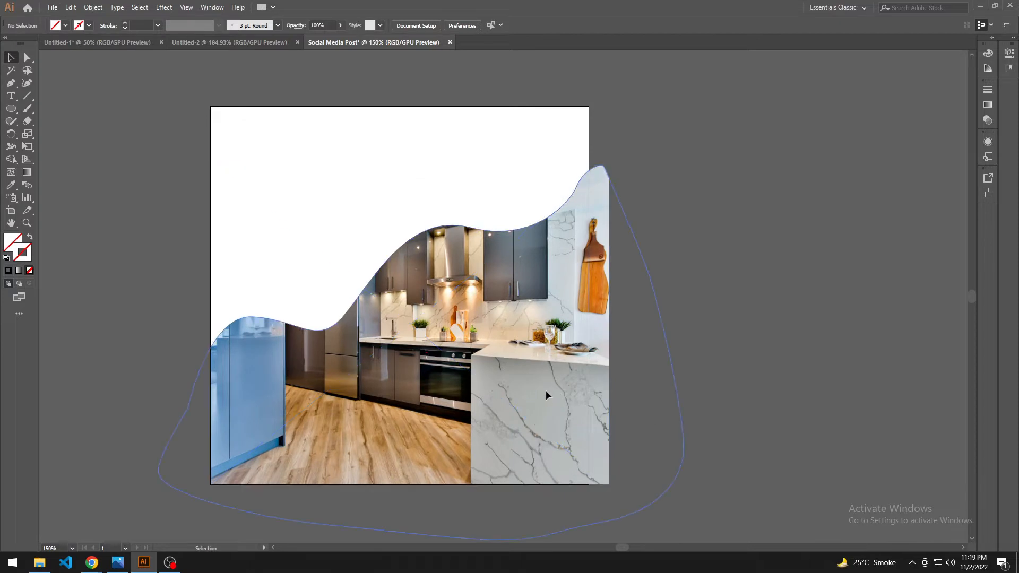
pyautogui.moveTo(760, 375); pyautogui.dragTo(758, 366)
pyautogui.scroll(-1, 639, 355)
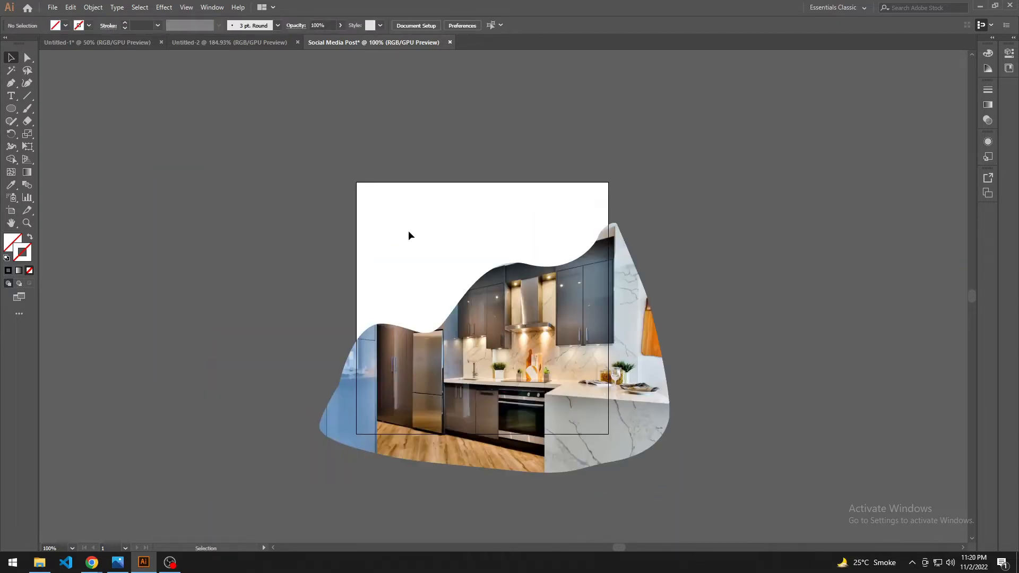
# Step: Add three separate text lines, "Modern", "Kitchen" and "Desgins", stacked in the upper left of the artboard
pyautogui.press('t')
pyautogui.click(373, 202)
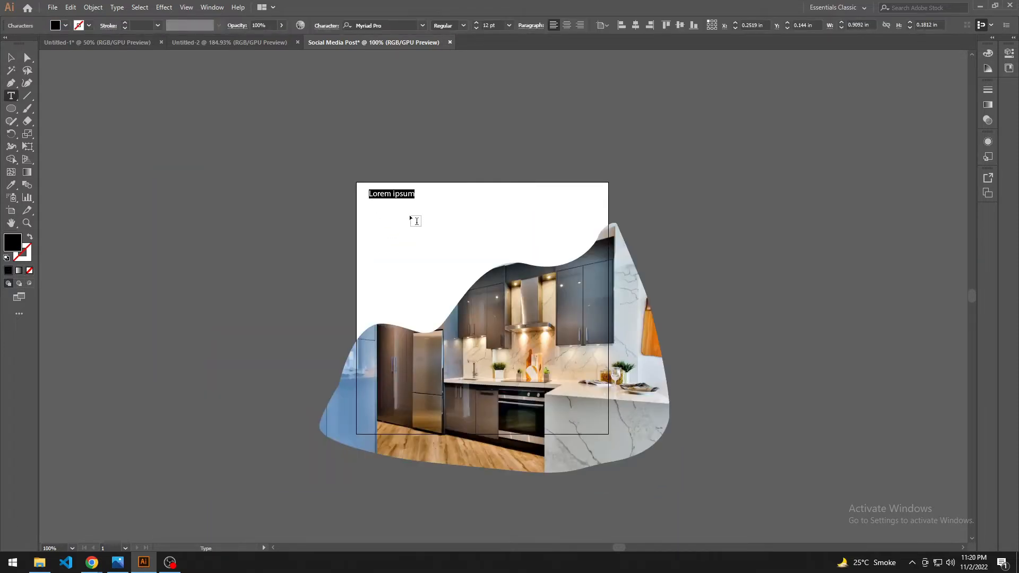
pyautogui.write('Modern')
pyautogui.click(373, 213)
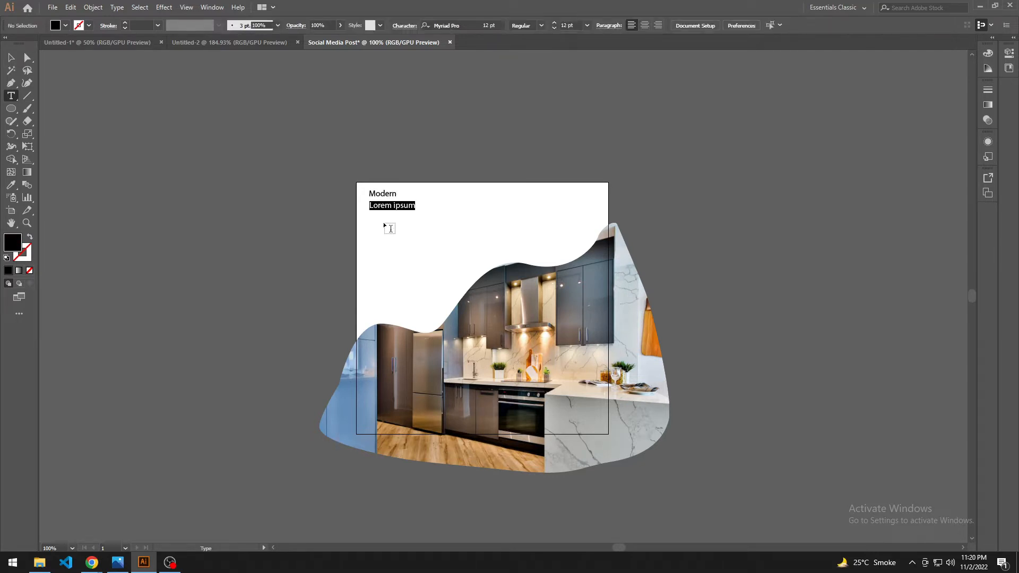
pyautogui.write('Kitchen')
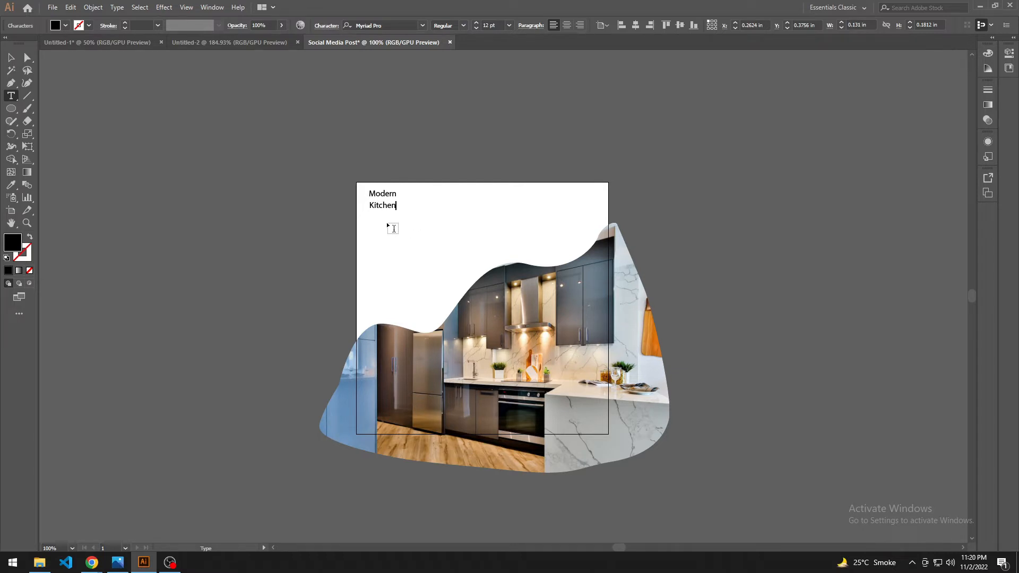
pyautogui.click(385, 227)
pyautogui.click(373, 225)
pyautogui.write('Desgins')
pyautogui.press('Escape')
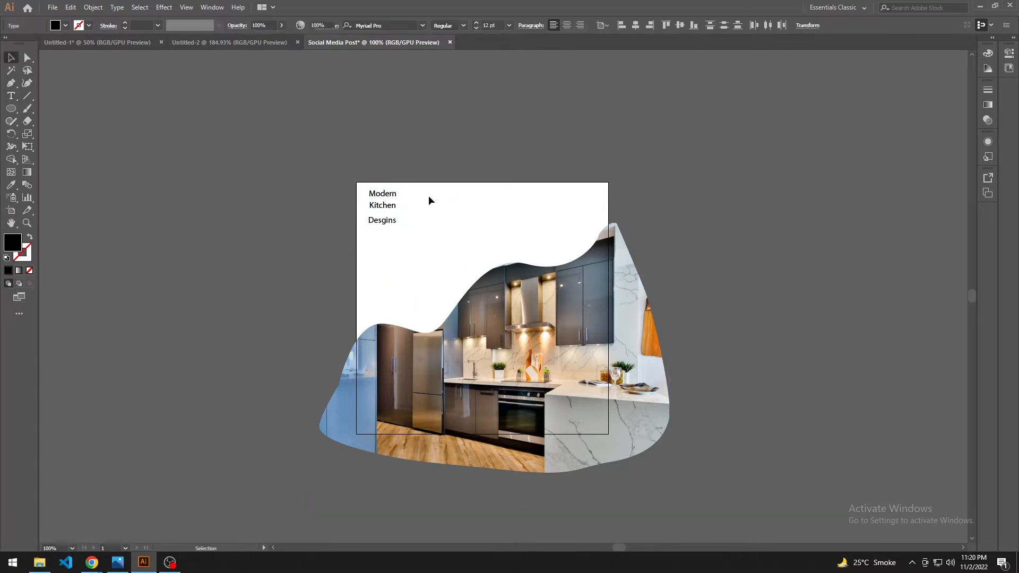
# Step: Lock the masked kitchen photo and set the font of all three text lines to Mont Bold
pyautogui.click(485, 324)
pyautogui.hotkey('ctrl', '2')
pyautogui.hotkey('ctrl', 'a')
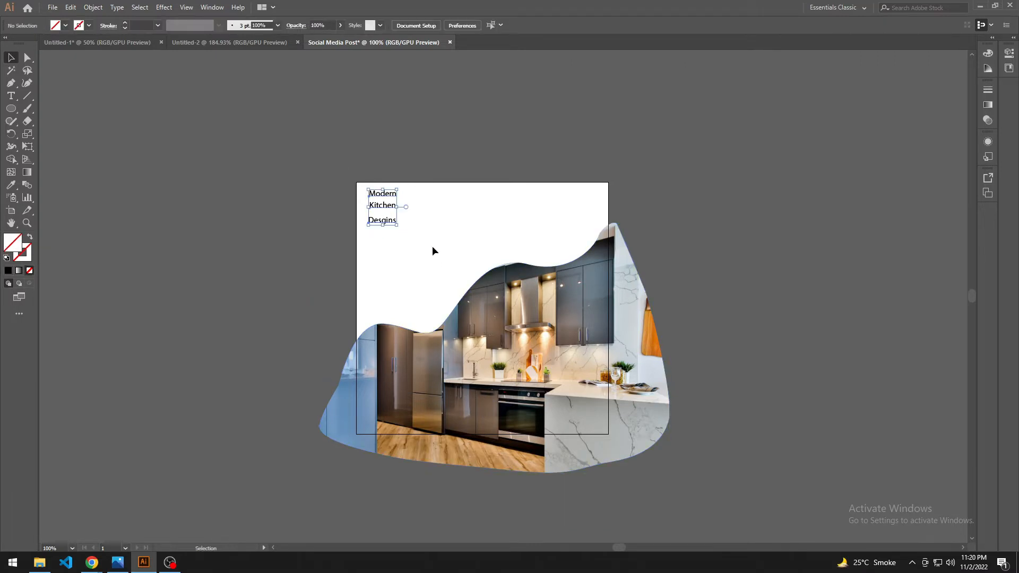
pyautogui.click(422, 27)
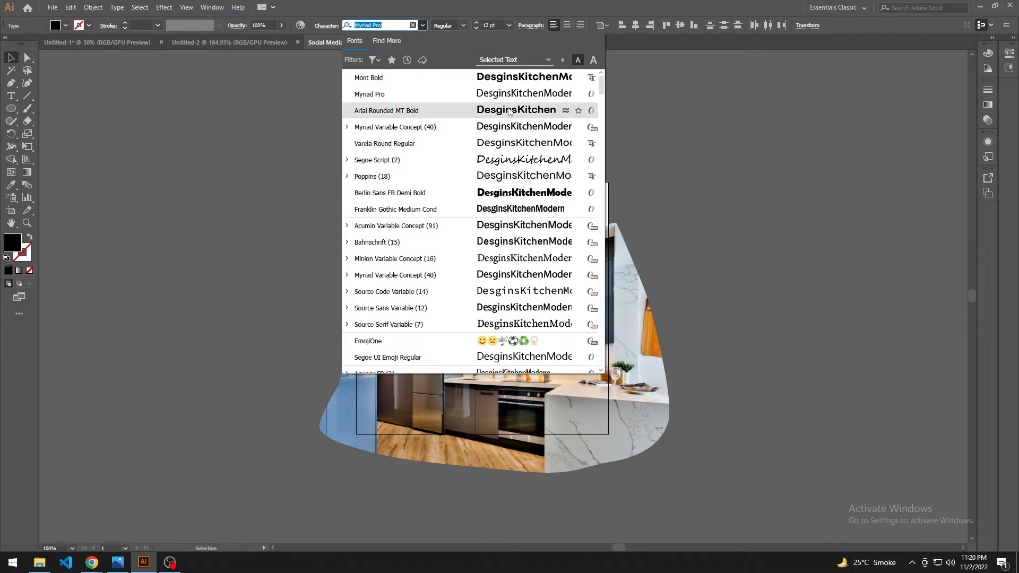
pyautogui.click(510, 78)
pyautogui.click(417, 222)
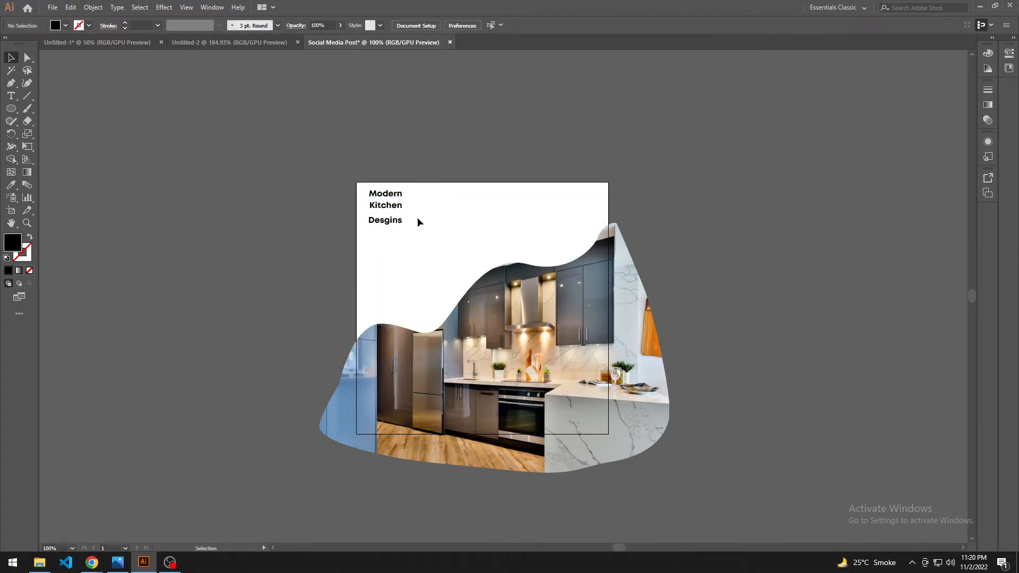
# Step: Apply All Caps to the three text lines using the Character settings
pyautogui.moveTo(359, 186); pyautogui.dragTo(400, 224)
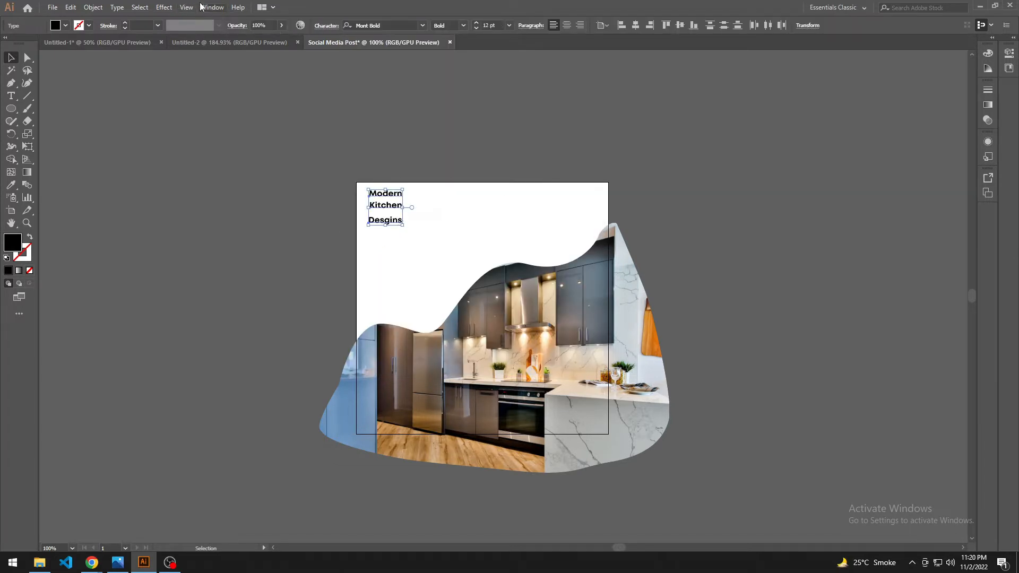
pyautogui.click(203, 7)
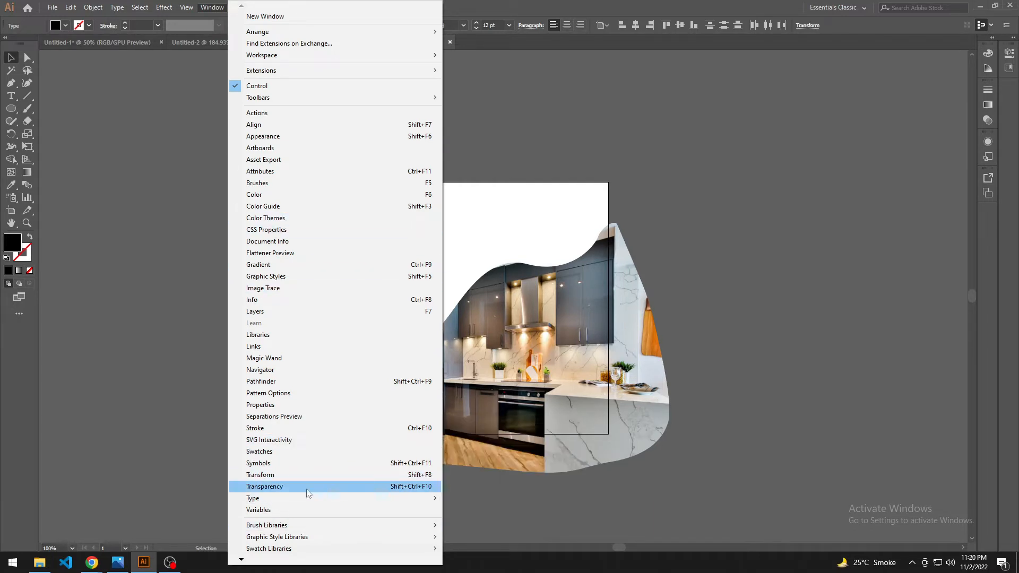
pyautogui.moveTo(271, 499)
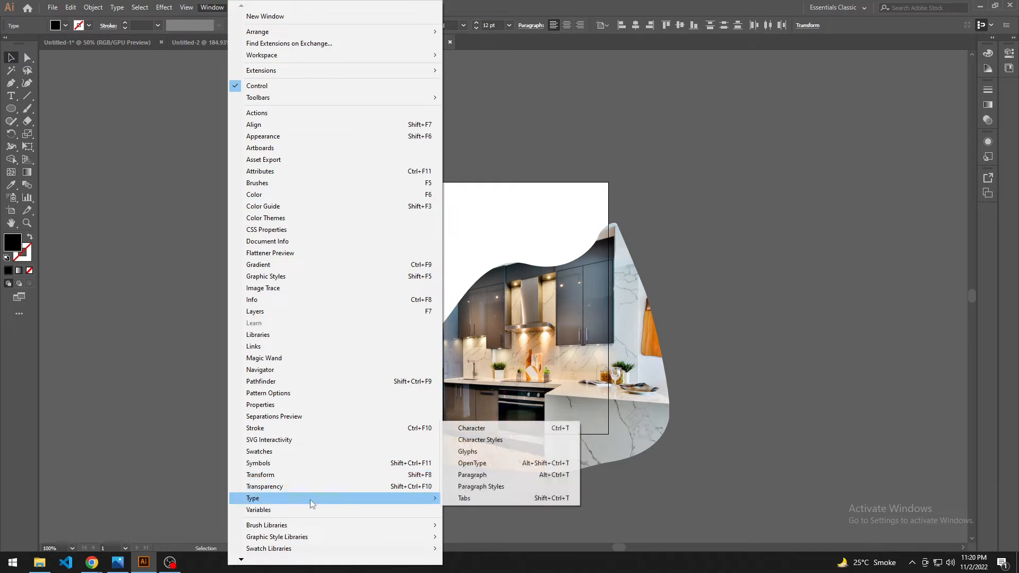
pyautogui.click(470, 427)
pyautogui.moveTo(520, 178); pyautogui.dragTo(779, 174)
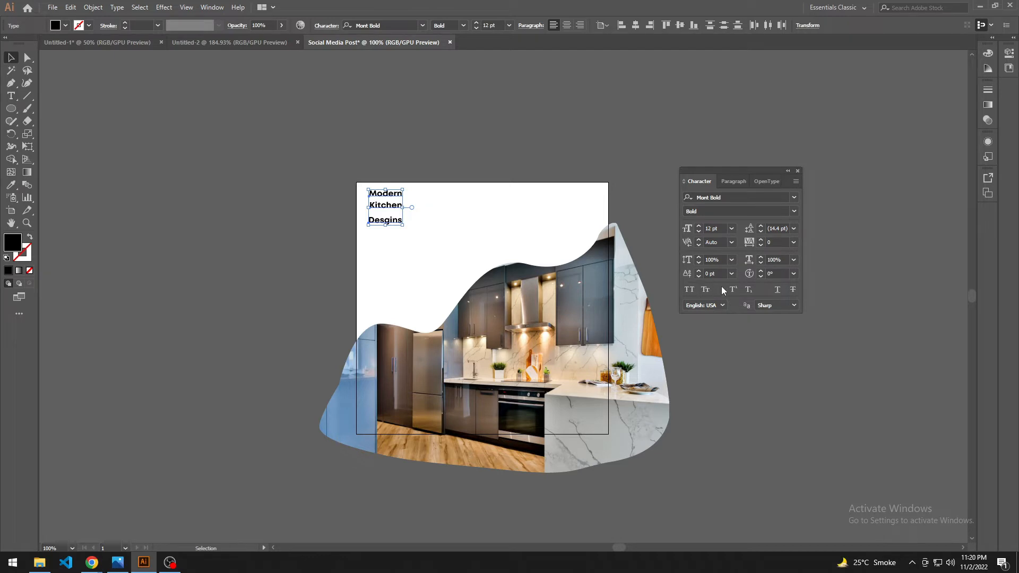
pyautogui.click(689, 290)
pyautogui.click(485, 237)
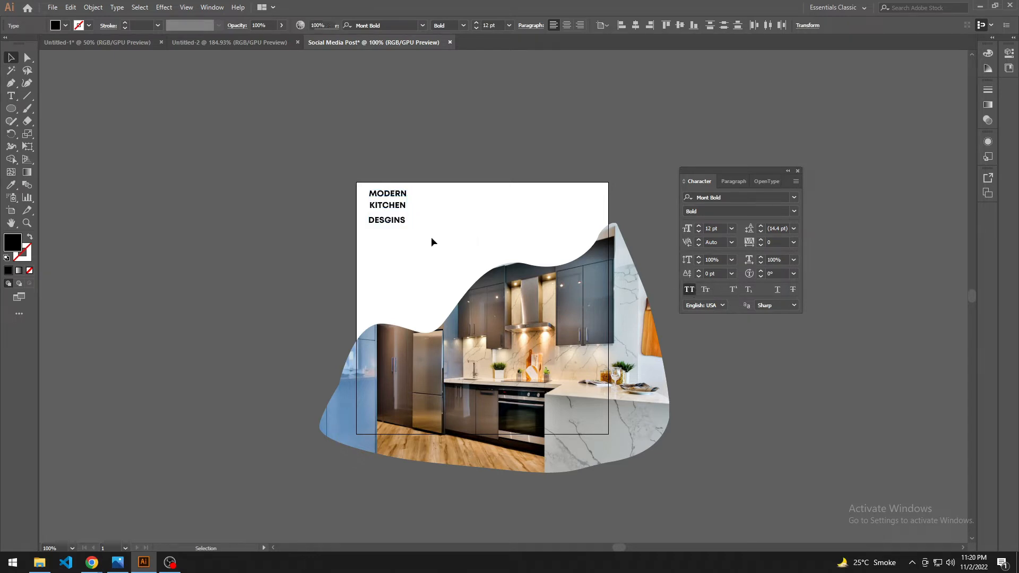
# Step: Move the KITCHEN and DESGINS lines down to leave room beneath MODERN
pyautogui.moveTo(390, 207); pyautogui.dragTo(390, 206)
pyautogui.moveTo(390, 208); pyautogui.dragTo(425, 240)
pyautogui.click(424, 206)
pyautogui.scroll(1, 428, 237)
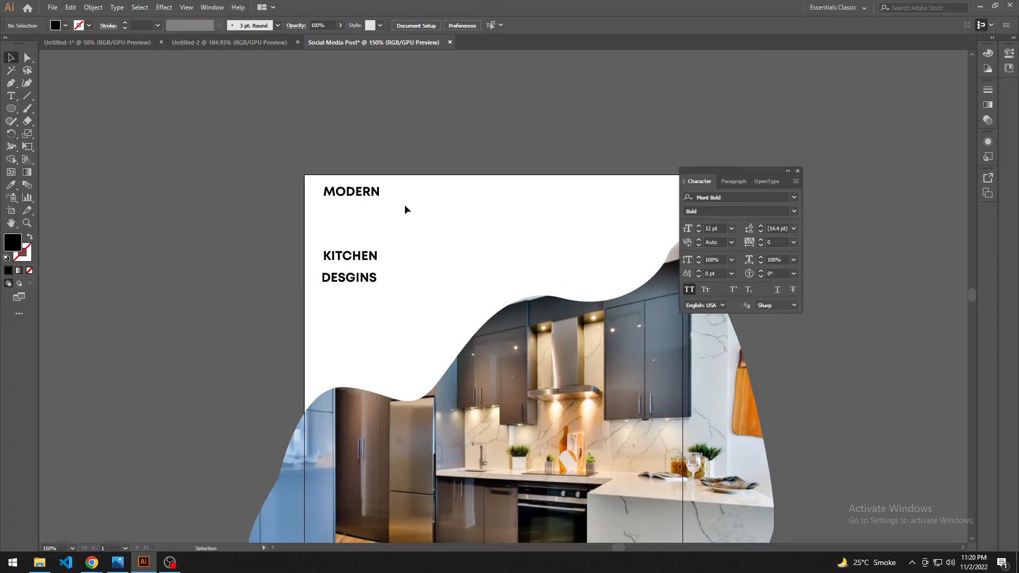
# Step: Enlarge the MODERN line proportionally to more than double its size as the headline
pyautogui.click(376, 196)
pyautogui.moveTo(381, 200); pyautogui.dragTo(424, 239)
pyautogui.moveTo(388, 200); pyautogui.dragTo(429, 222)
pyautogui.click(457, 268)
# Step: Enlarge the KITCHEN line to about twice its size and place it directly beneath MODERN, aligned at the left
pyautogui.moveTo(419, 280); pyautogui.dragTo(394, 250)
pyautogui.moveTo(333, 226); pyautogui.dragTo(389, 236)
pyautogui.moveTo(352, 212); pyautogui.dragTo(374, 215)
pyautogui.click(416, 262)
pyautogui.moveTo(419, 264); pyautogui.dragTo(414, 269)
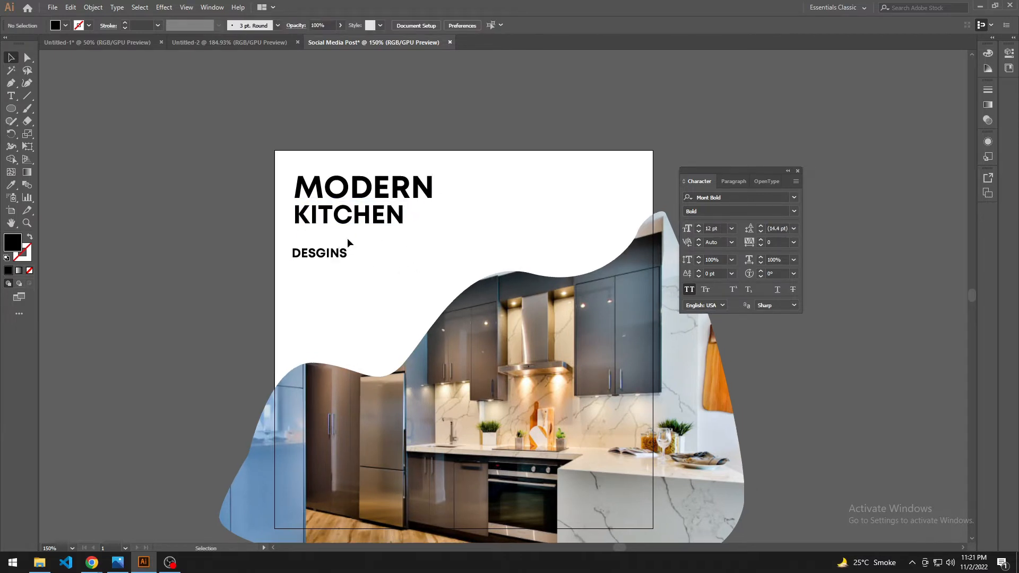
# Step: Move the DESGINS line directly beneath KITCHEN, roughly aligned with its left edge
pyautogui.moveTo(346, 248); pyautogui.dragTo(369, 277)
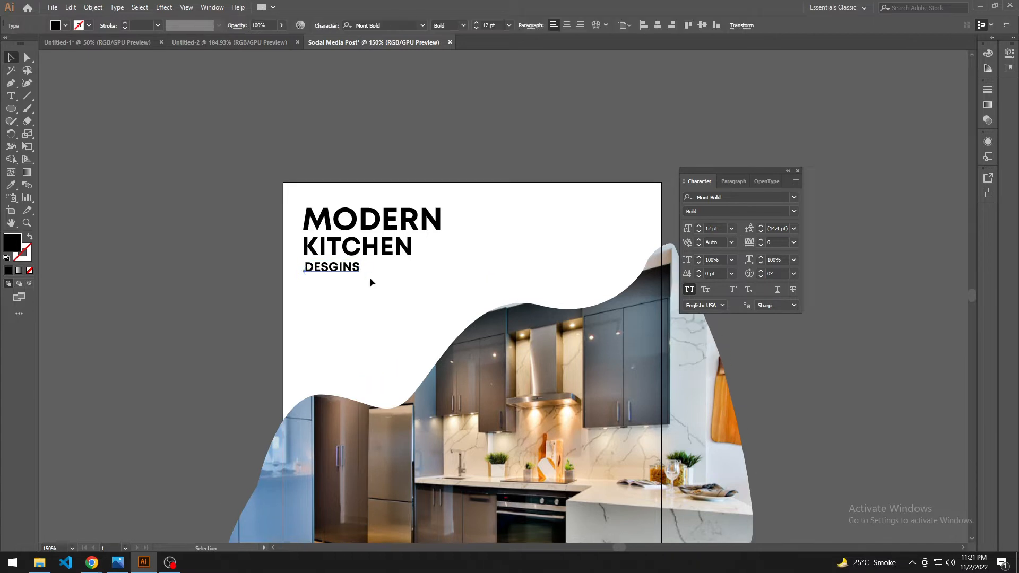
pyautogui.scroll(1, 368, 277)
pyautogui.moveTo(396, 317); pyautogui.dragTo(392, 290)
# Step: Nudge KITCHEN and DESGINS slightly down, with DESGINS a little further, to loosen the spacing between the headline lines
pyautogui.moveTo(412, 310); pyautogui.dragTo(329, 211)
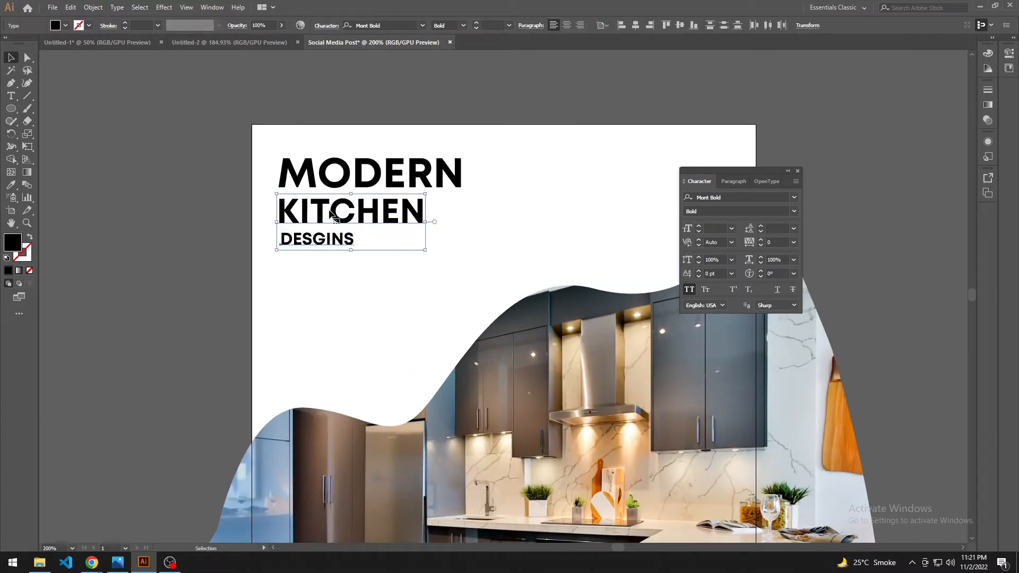
pyautogui.press('Down')
pyautogui.click(358, 272)
pyautogui.click(326, 247)
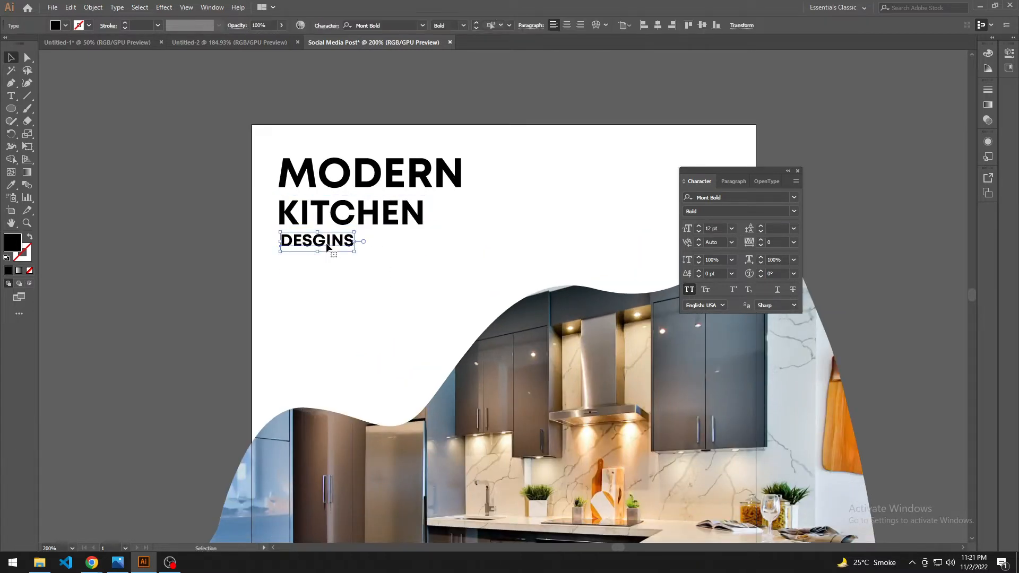
pyautogui.press('Down')
pyautogui.press('Down')
pyautogui.click(404, 296)
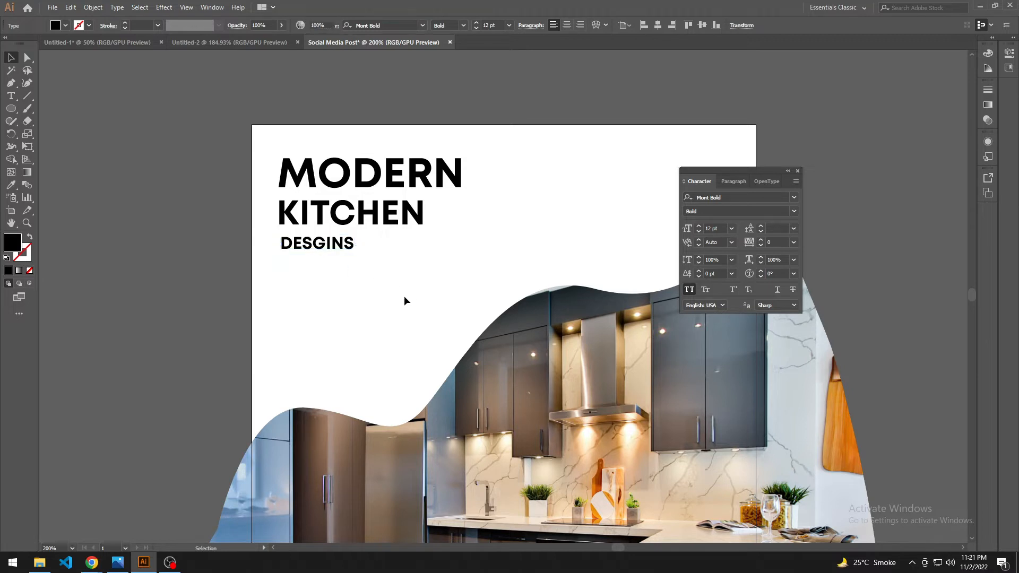
# Step: Enlarge the three headline lines together proportionally by about a quarter
pyautogui.moveTo(404, 296); pyautogui.dragTo(390, 301)
pyautogui.moveTo(376, 285); pyautogui.dragTo(299, 178)
pyautogui.moveTo(455, 257); pyautogui.dragTo(473, 272)
pyautogui.click(536, 244)
# Step: Shift the three headline lines slightly right and down to widen their margin from the artboard's edges
pyautogui.moveTo(537, 240); pyautogui.dragTo(522, 212)
pyautogui.moveTo(438, 292); pyautogui.dragTo(300, 155)
pyautogui.moveTo(359, 190); pyautogui.dragTo(372, 195)
pyautogui.click(205, 186)
pyautogui.moveTo(533, 208); pyautogui.dragTo(483, 203)
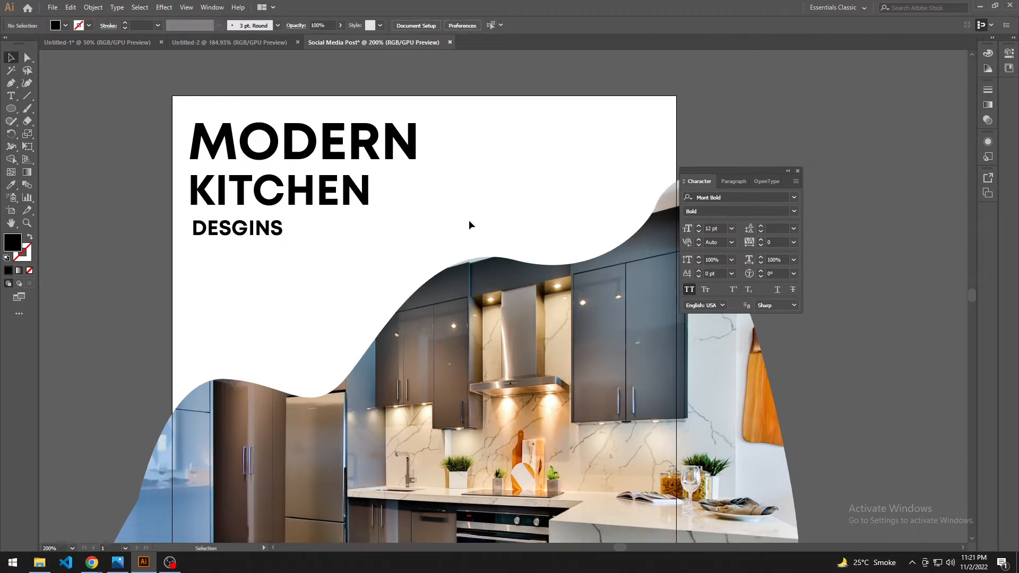
pyautogui.scroll(-1, 469, 219)
pyautogui.moveTo(167, 288); pyautogui.dragTo(161, 294)
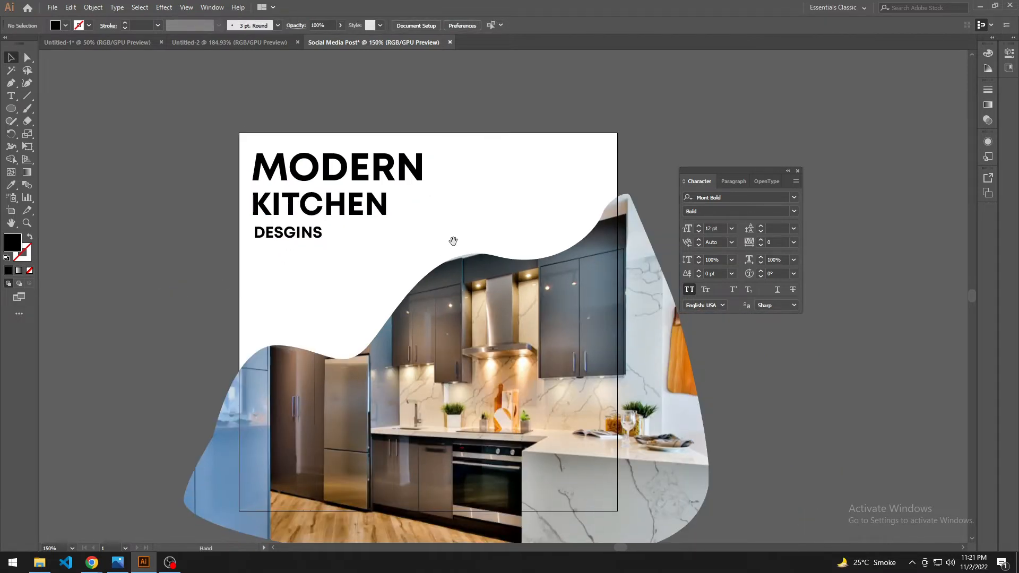
# Step: Recolour the three headline lines with the dark blue-grey sampled from the kitchen cabinet in the photo
pyautogui.moveTo(452, 241); pyautogui.dragTo(436, 239)
pyautogui.moveTo(332, 249); pyautogui.dragTo(257, 139)
pyautogui.press('i')
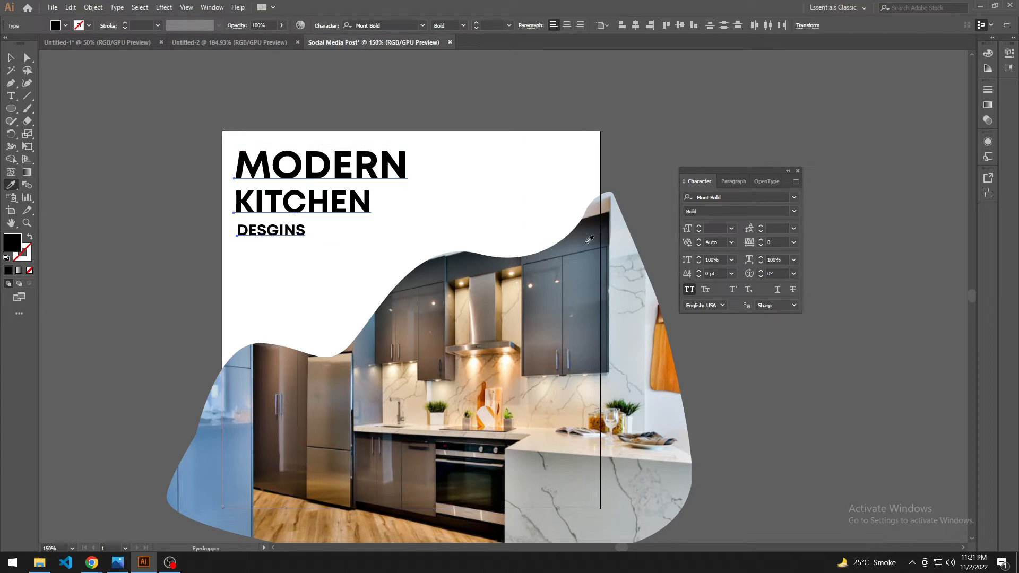
pyautogui.click(589, 240)
pyautogui.press('v')
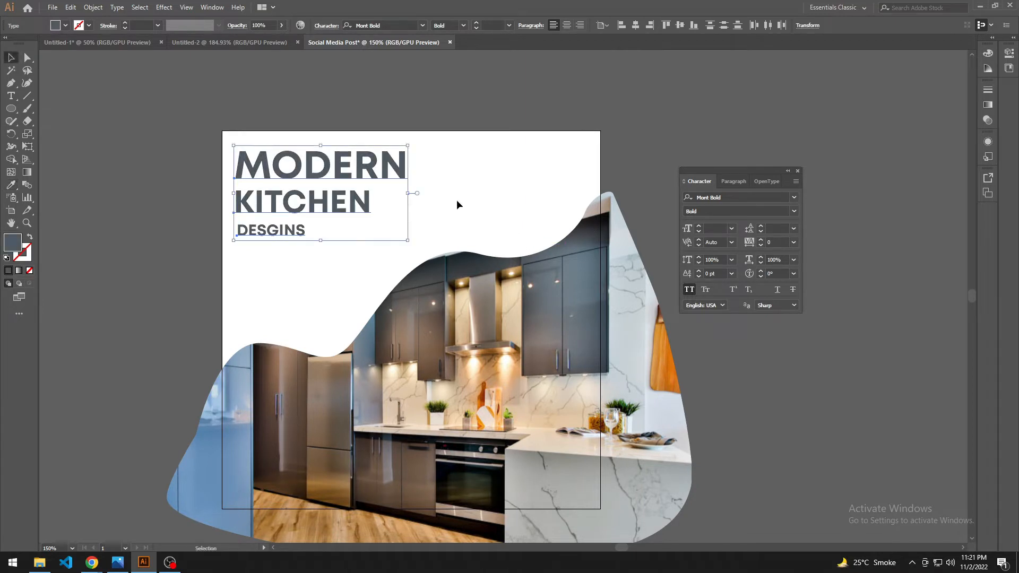
pyautogui.click(453, 232)
pyautogui.scroll(-1, 321, 265)
pyautogui.scroll(1, 321, 241)
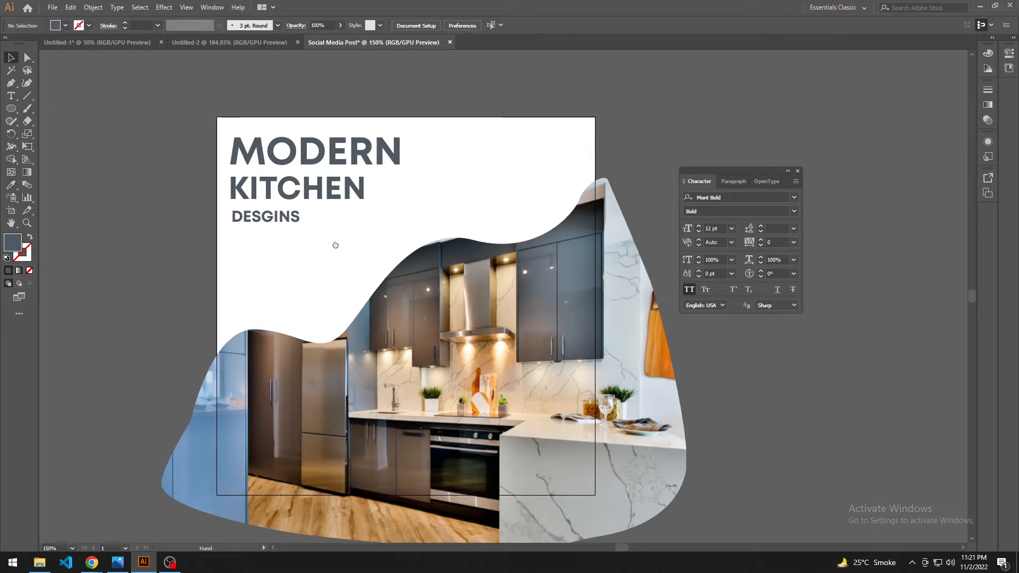
# Step: Draw a small circle in the white area to the right of MODERN, with a blue-grey outline and no fill
pyautogui.hscroll(1, 371, 246)
pyautogui.moveTo(747, 171); pyautogui.dragTo(787, 120)
pyautogui.scroll(1, 509, 167)
pyautogui.hscroll(2, 489, 170)
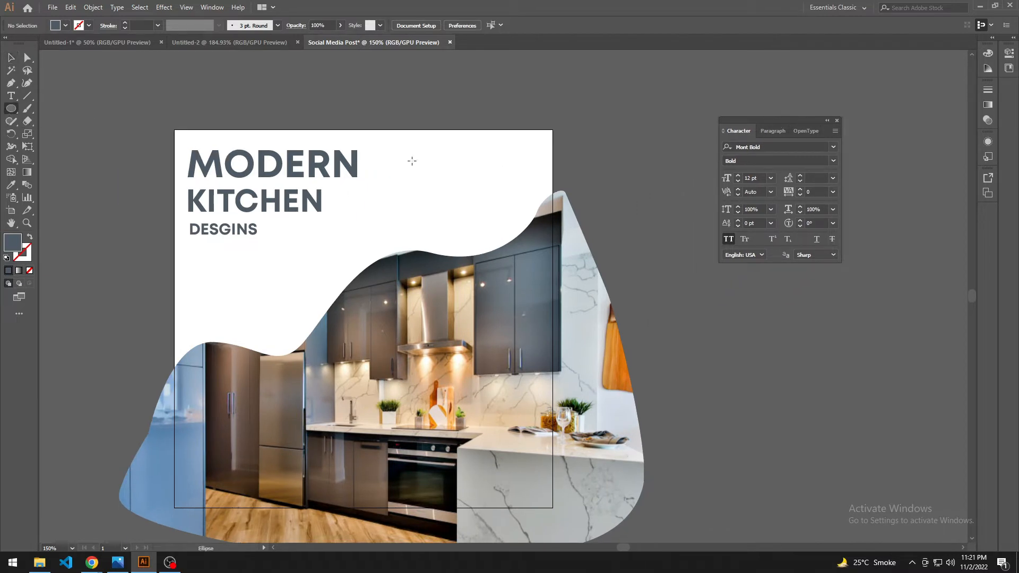
pyautogui.moveTo(452, 158)
pyautogui.mouseDown()
pyautogui.moveTo(471, 179)
pyautogui.moveTo(479, 170)
pyautogui.mouseUp()
pyautogui.press('v')
pyautogui.click(30, 238)
pyautogui.click(505, 166)
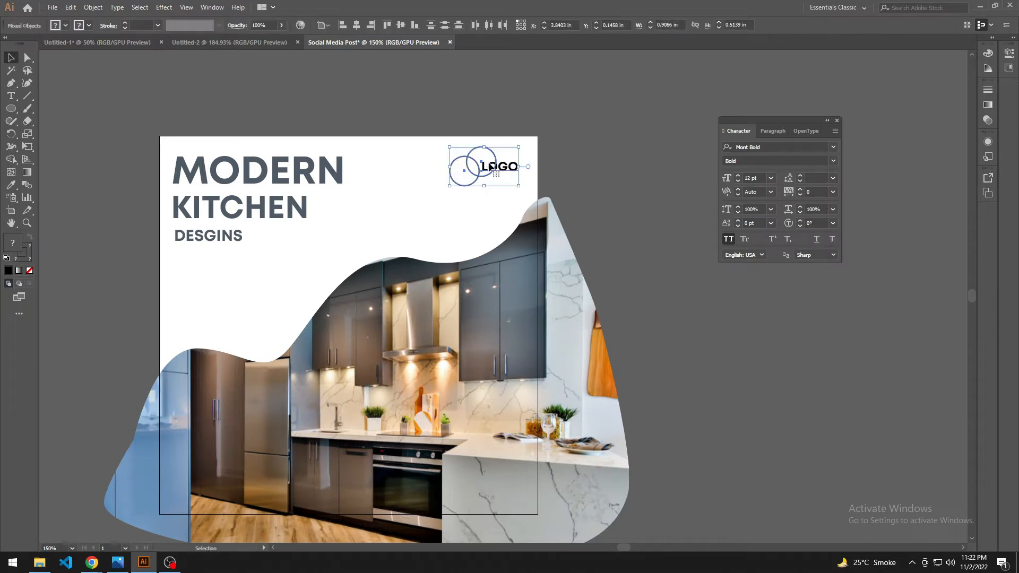
# Step: Duplicate the circle and arrange the two overlapping circles beneath a LOGO text label near the artboard's upper-right corner
pyautogui.moveTo(492, 167); pyautogui.dragTo(511, 197)
pyautogui.click(562, 142)
pyautogui.click(562, 175)
pyautogui.moveTo(562, 176); pyautogui.dragTo(563, 190)
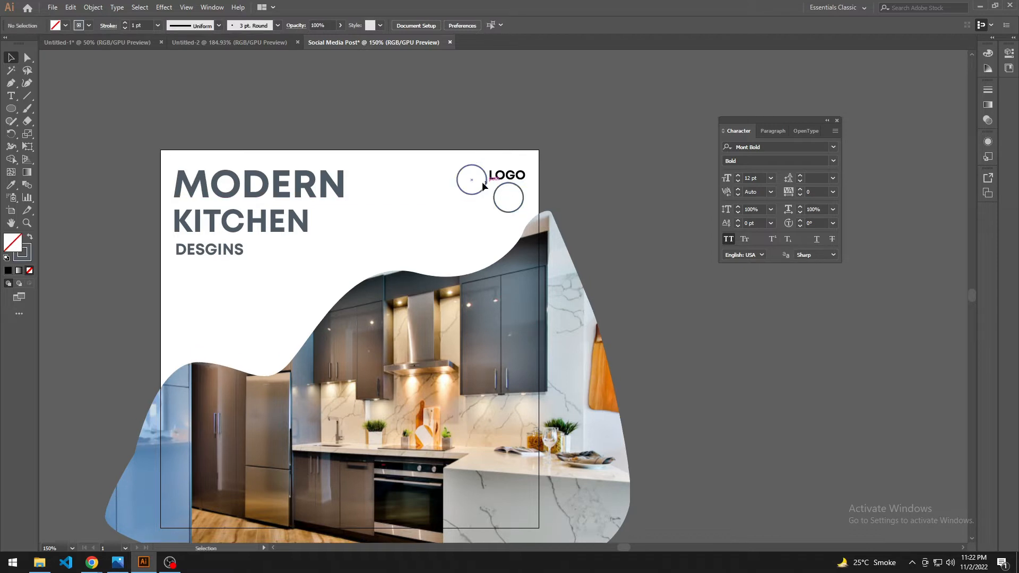
pyautogui.moveTo(476, 185); pyautogui.dragTo(493, 204)
pyautogui.click(440, 174)
# Step: Resize the LOGO text and circles together to about 0.66 in wide and place them near the artboard's upper-right corner
pyautogui.scroll(2, 425, 171)
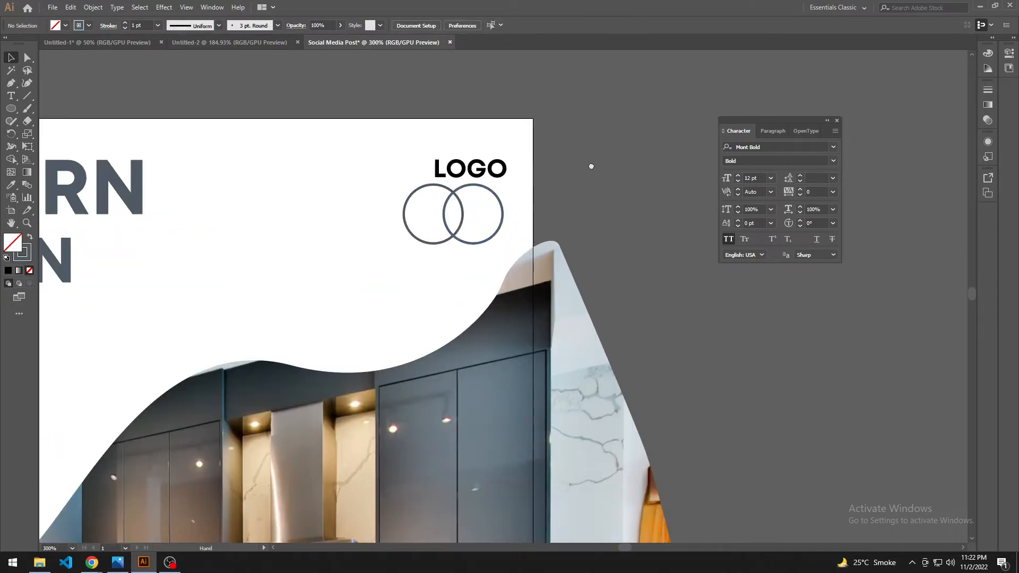
pyautogui.moveTo(394, 163); pyautogui.dragTo(465, 211)
pyautogui.moveTo(523, 228); pyautogui.dragTo(514, 218)
pyautogui.hscroll(1, 504, 218)
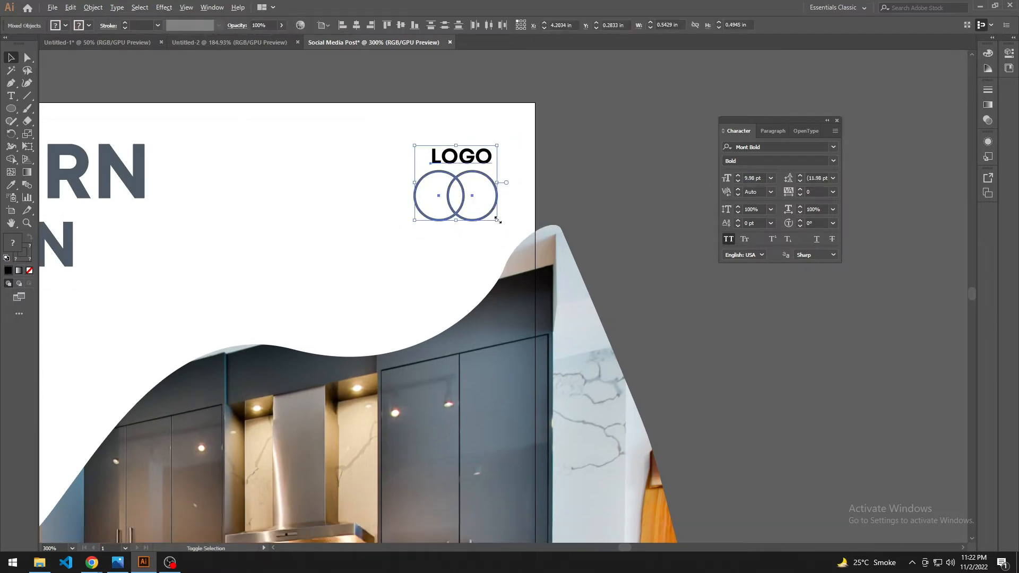
pyautogui.moveTo(466, 196); pyautogui.dragTo(474, 182)
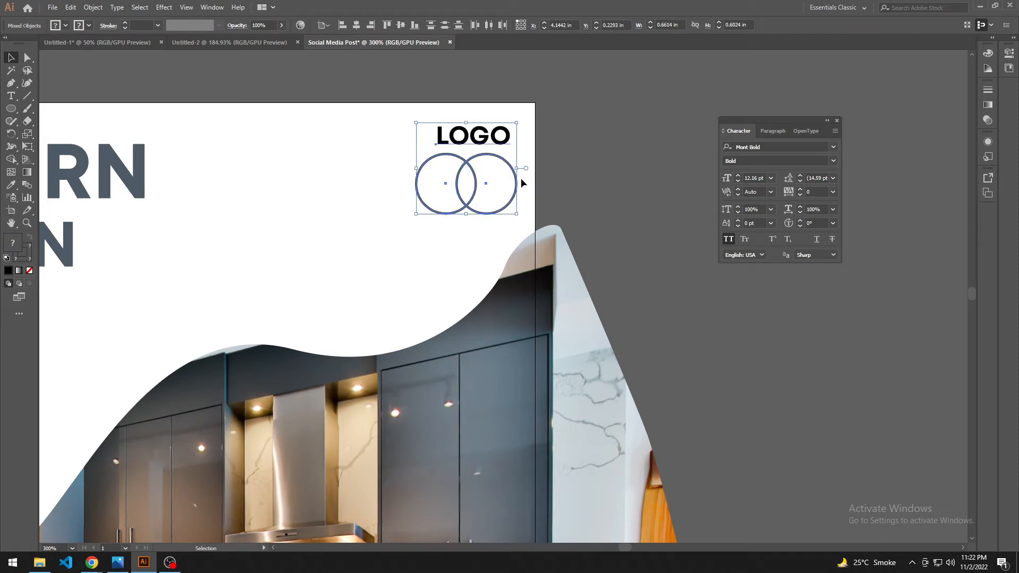
pyautogui.click(560, 187)
# Step: Add the tagline "If you can organise your kitchen, you can organise your life" and place it beneath DESGINS
pyautogui.moveTo(570, 193); pyautogui.dragTo(609, 159)
pyautogui.scroll(-1, 372, 217)
pyautogui.scroll(-1, 373, 218)
pyautogui.moveTo(344, 229); pyautogui.dragTo(381, 202)
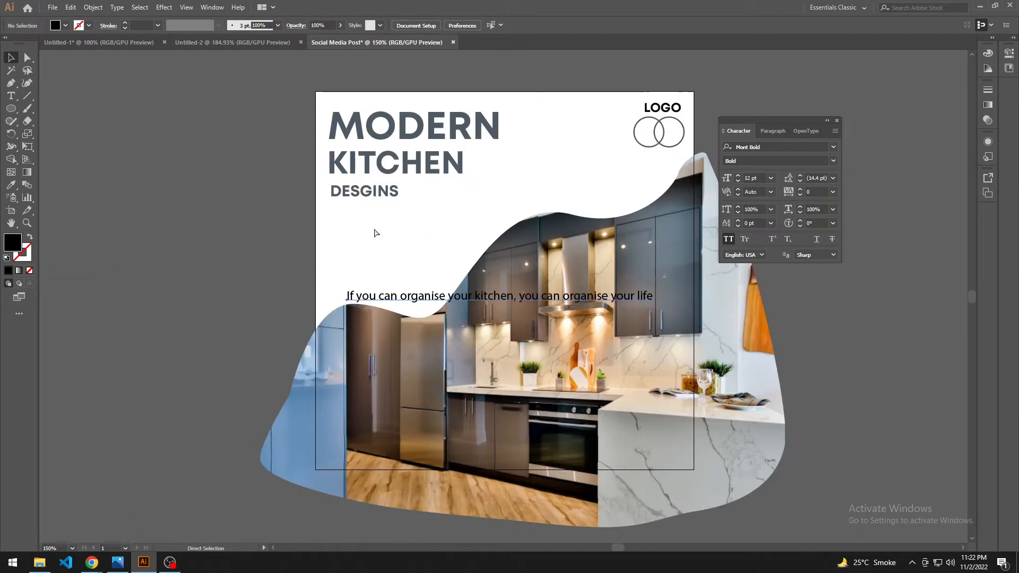
pyautogui.moveTo(502, 296); pyautogui.dragTo(493, 223)
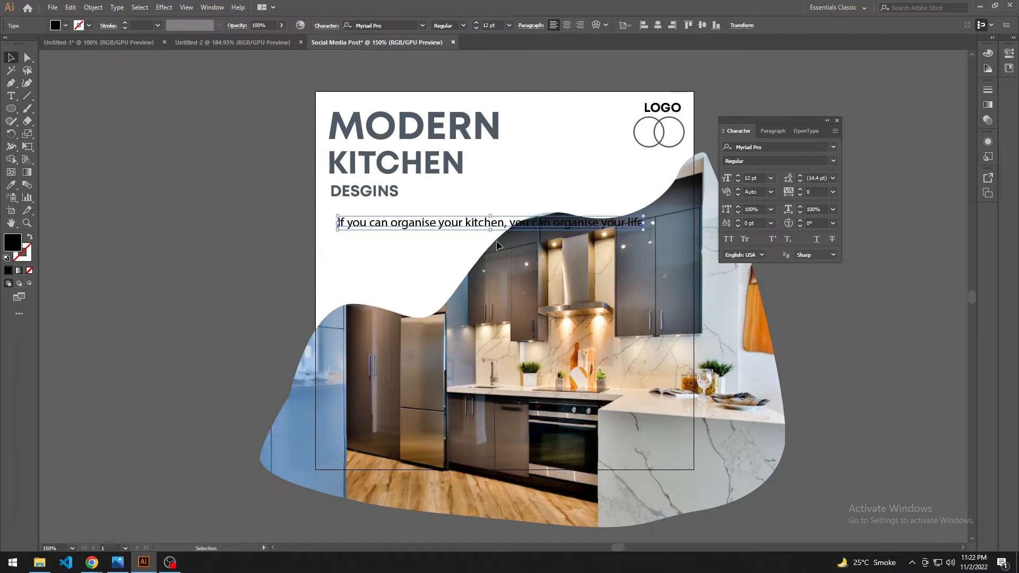
# Step: Break the tagline into three lines, after "If you can organise your" and after "kitchen, you can organise"
pyautogui.doubleClick(460, 223)
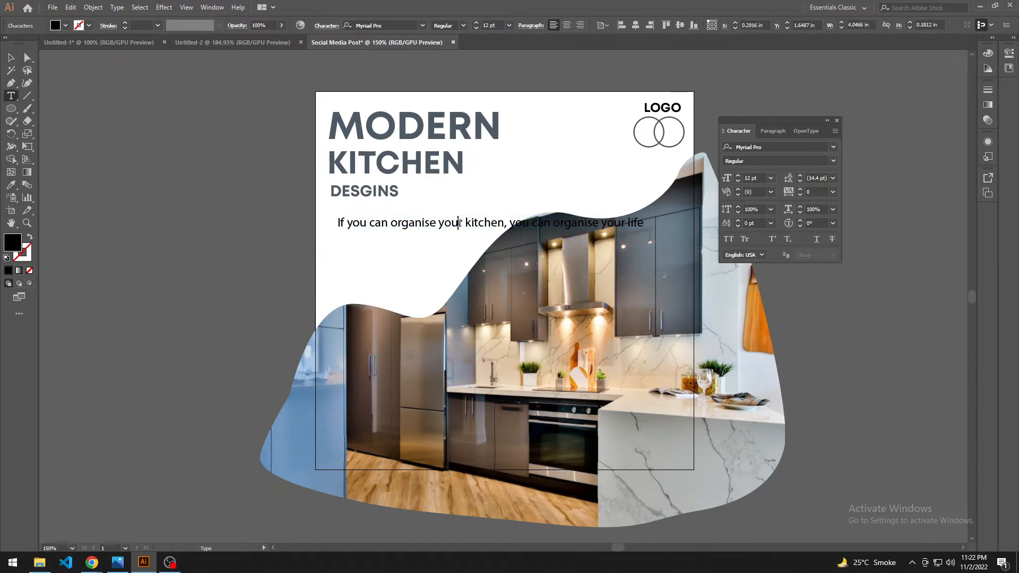
pyautogui.press('Return')
pyautogui.press('Delete')
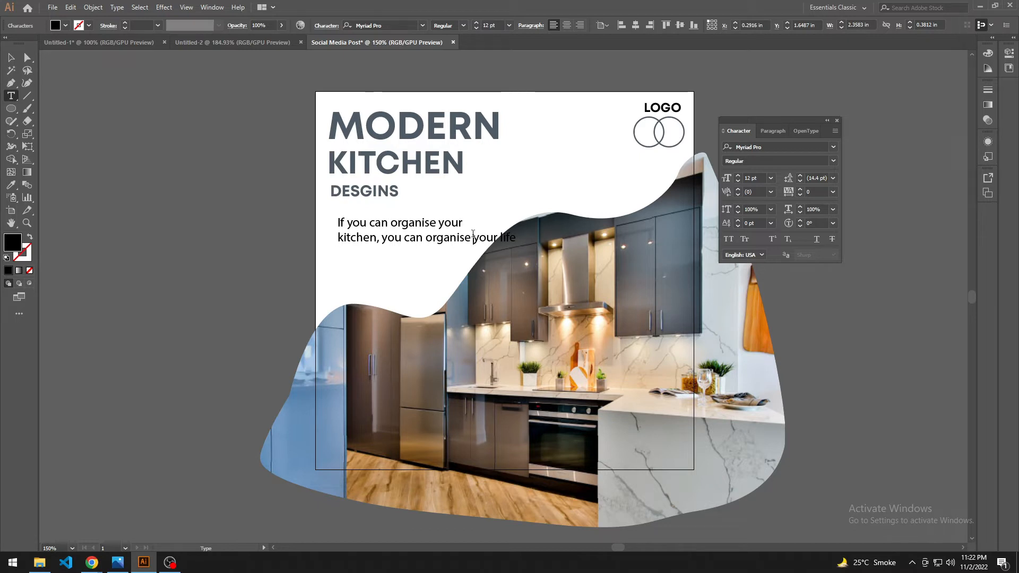
pyautogui.press('Delete')
pyautogui.press('Return')
pyautogui.press('Escape')
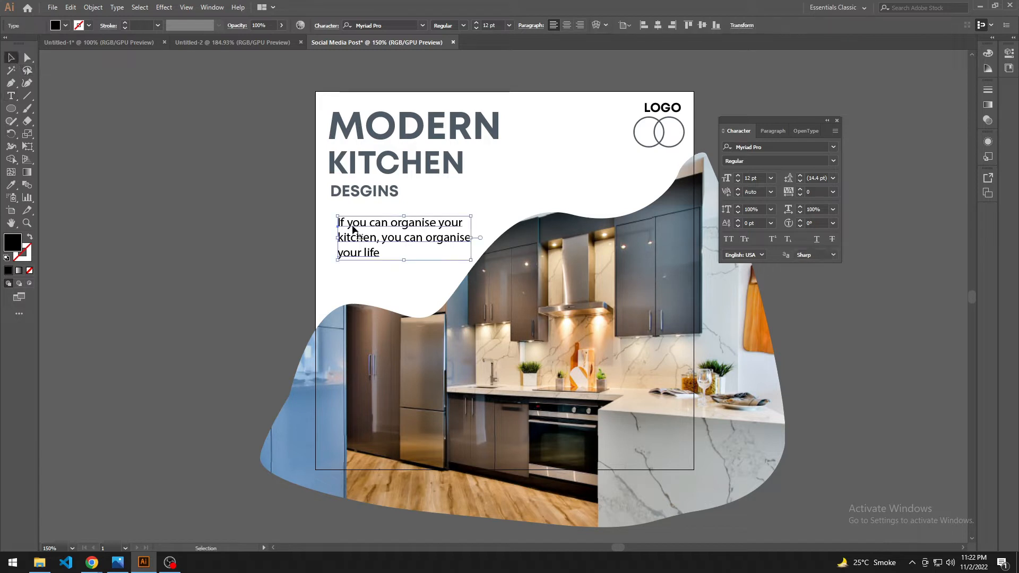
# Step: Set the tagline's font size to 10 pt and its leading to 10 pt
pyautogui.hotkey('ctrl', 'shift', 'a')
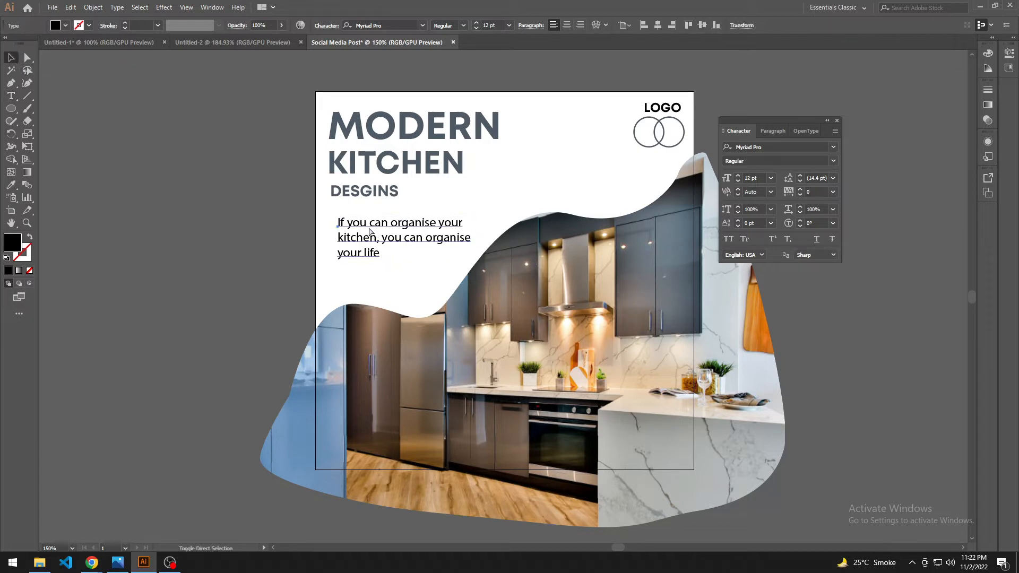
pyautogui.hotkey('ctrl', 'shift', ',')
pyautogui.click(370, 232)
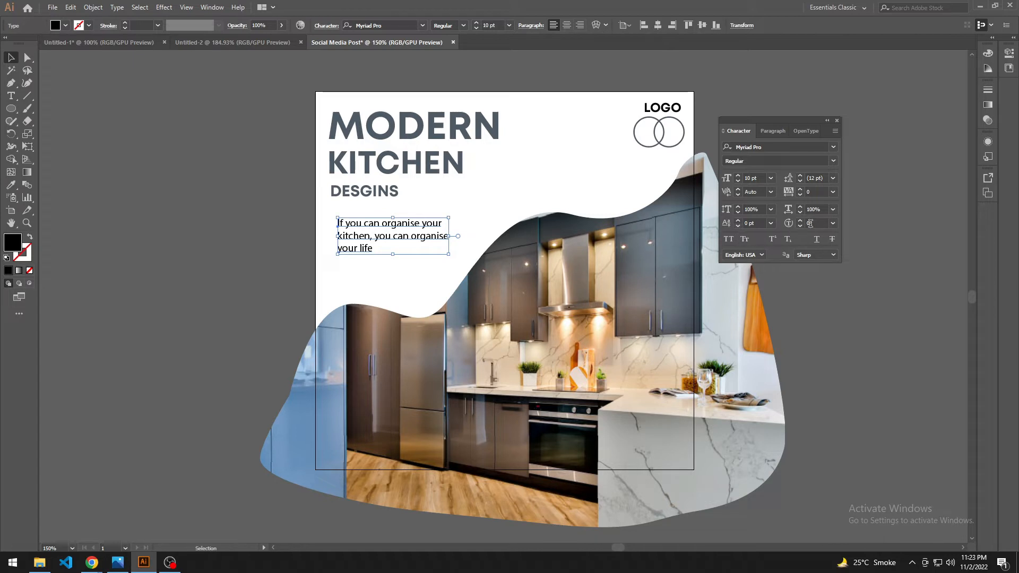
pyautogui.click(818, 178)
pyautogui.press('Down')
pyautogui.press('Down')
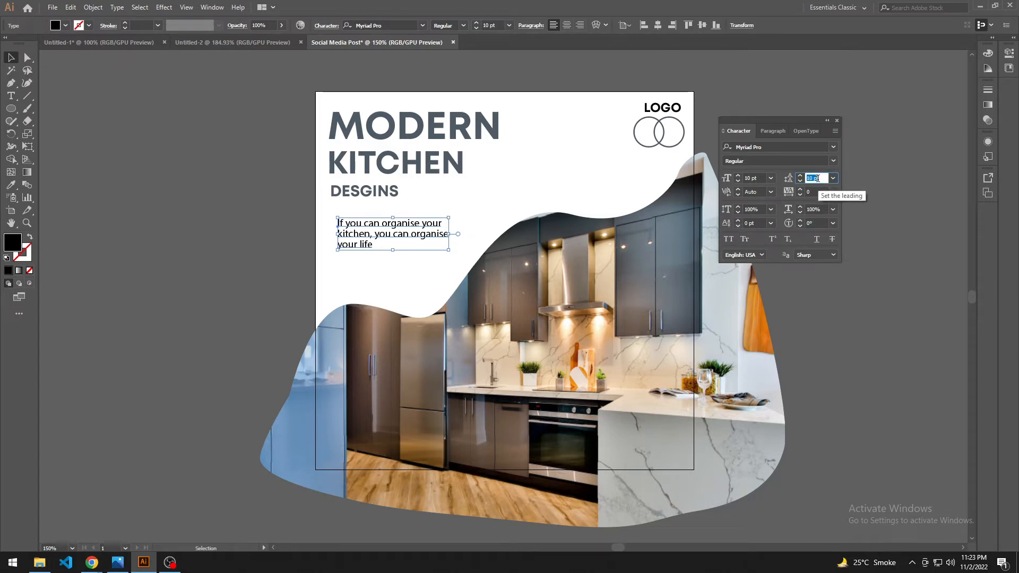
pyautogui.click(404, 270)
# Step: Align the tagline's left edge with DESGINS and nudge it slightly down
pyautogui.moveTo(407, 269); pyautogui.dragTo(399, 242)
pyautogui.scroll(2, 389, 284)
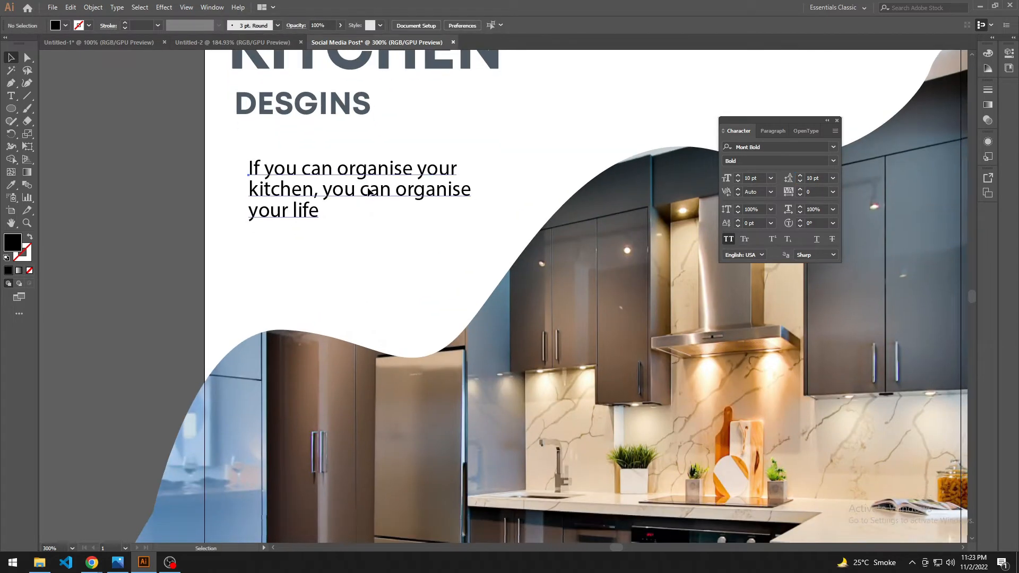
pyautogui.moveTo(370, 190); pyautogui.dragTo(357, 176)
pyautogui.click(474, 139)
pyautogui.click(376, 187)
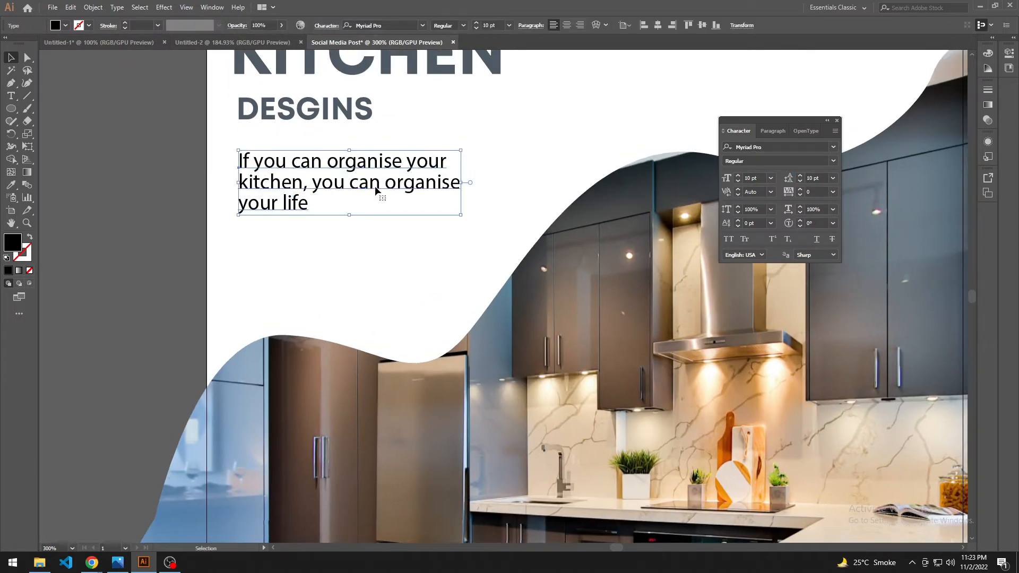
pyautogui.press('Down')
pyautogui.press('Down')
# Step: Change the tagline's font to Varela Round Regular
pyautogui.moveTo(471, 141); pyautogui.dragTo(407, 113)
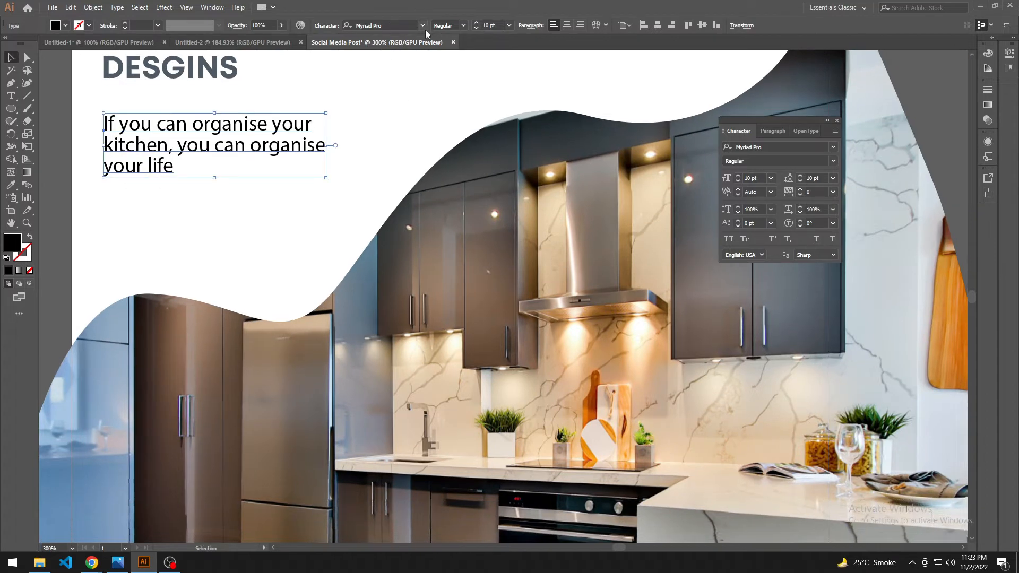
pyautogui.click(422, 25)
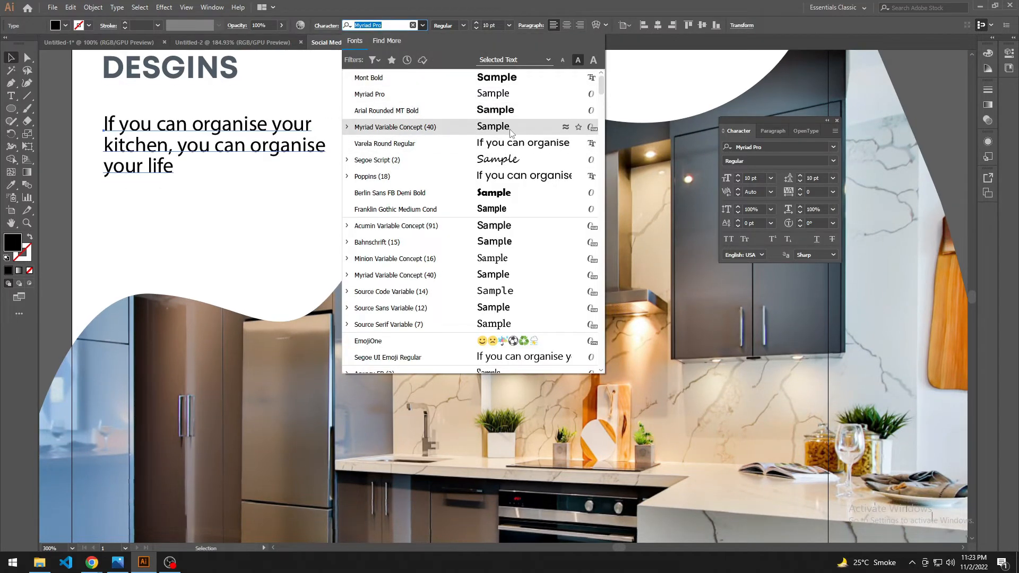
pyautogui.press('Up')
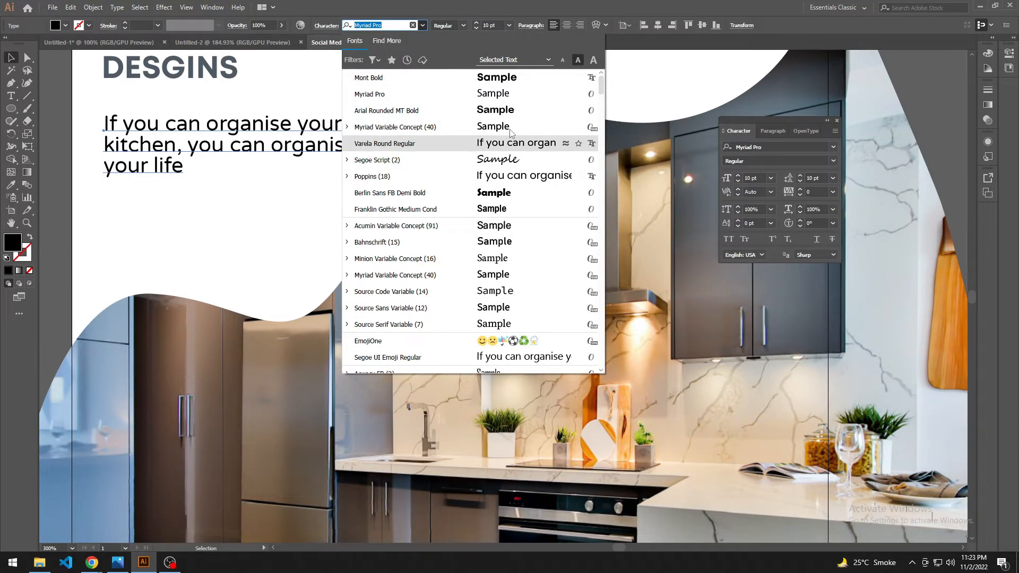
pyautogui.press('Return')
pyautogui.click(308, 225)
pyautogui.moveTo(294, 222); pyautogui.dragTo(351, 338)
pyautogui.scroll(-1, 342, 246)
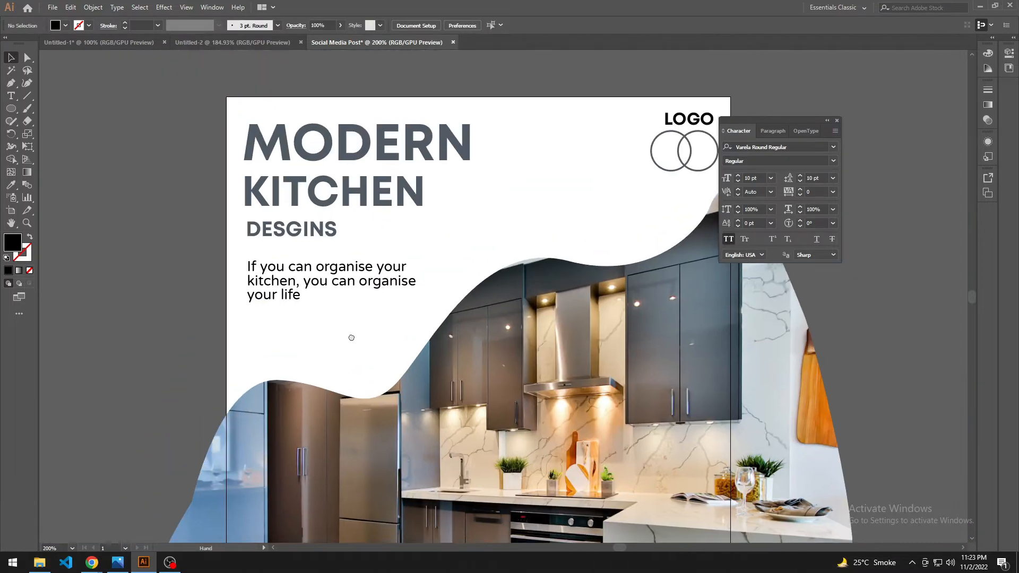
# Step: Enclose the tagline in curly double quotation marks, with a space inside each mark
pyautogui.click(346, 285)
pyautogui.moveTo(435, 253); pyautogui.dragTo(433, 246)
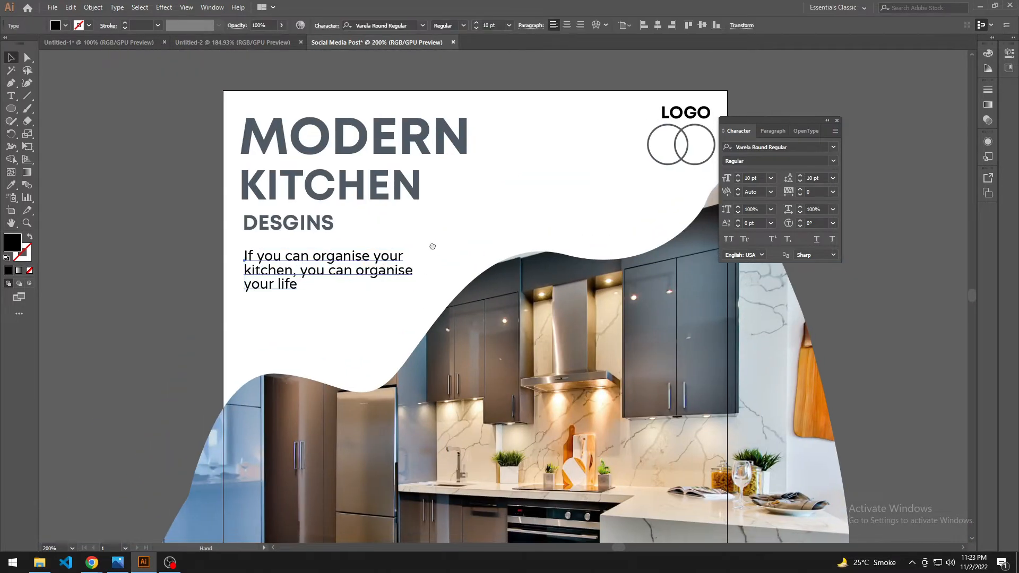
pyautogui.press('t')
pyautogui.click(301, 259)
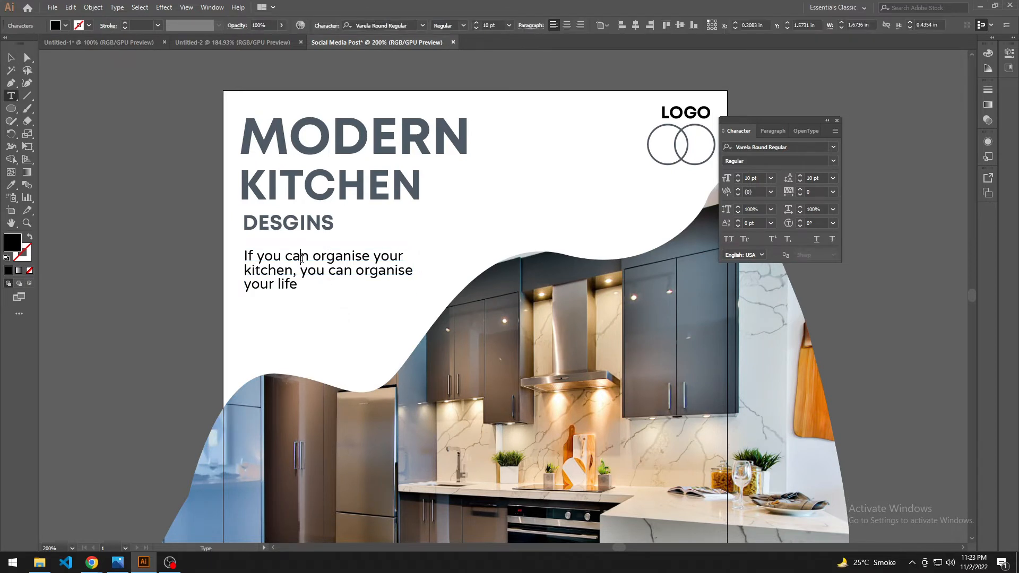
pyautogui.press('Left')
pyautogui.press('Left')
pyautogui.write('“')
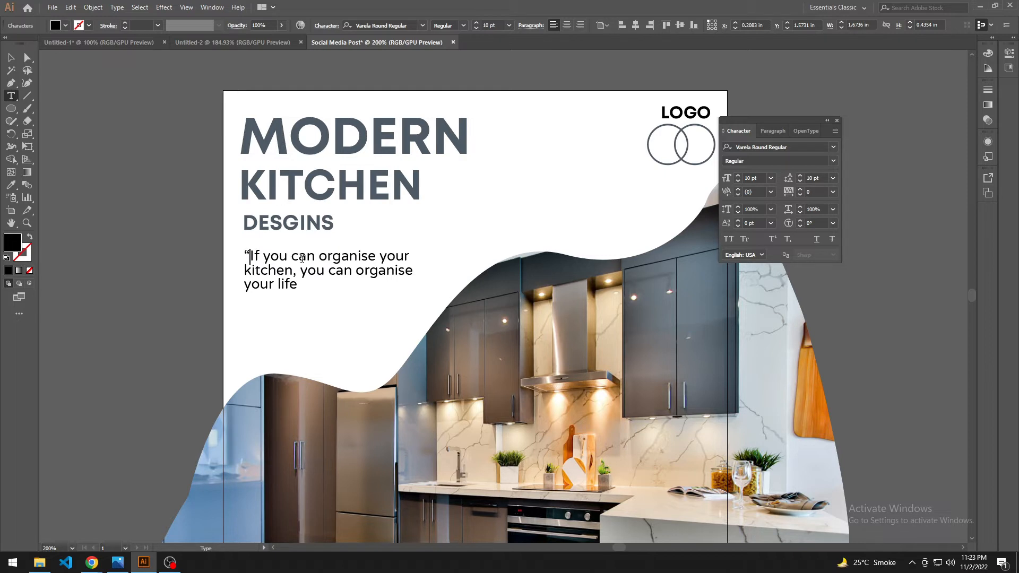
pyautogui.press('Down')
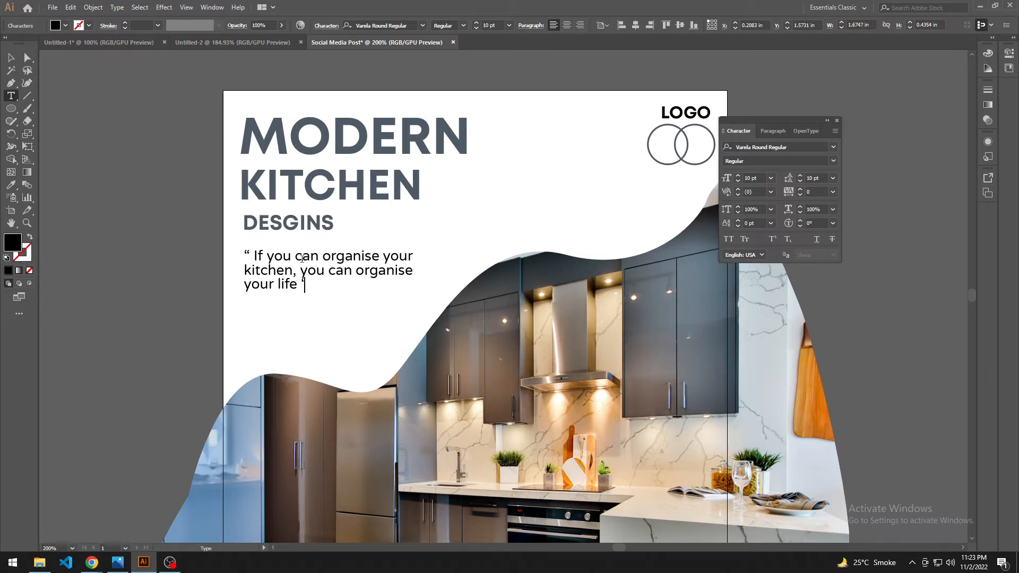
pyautogui.press('BackSpace')
pyautogui.write('”')
# Step: Try to reduce the tagline's leading, and finish editing its text
pyautogui.click(808, 192)
pyautogui.click(818, 179)
pyautogui.scroll(-2, 819, 178)
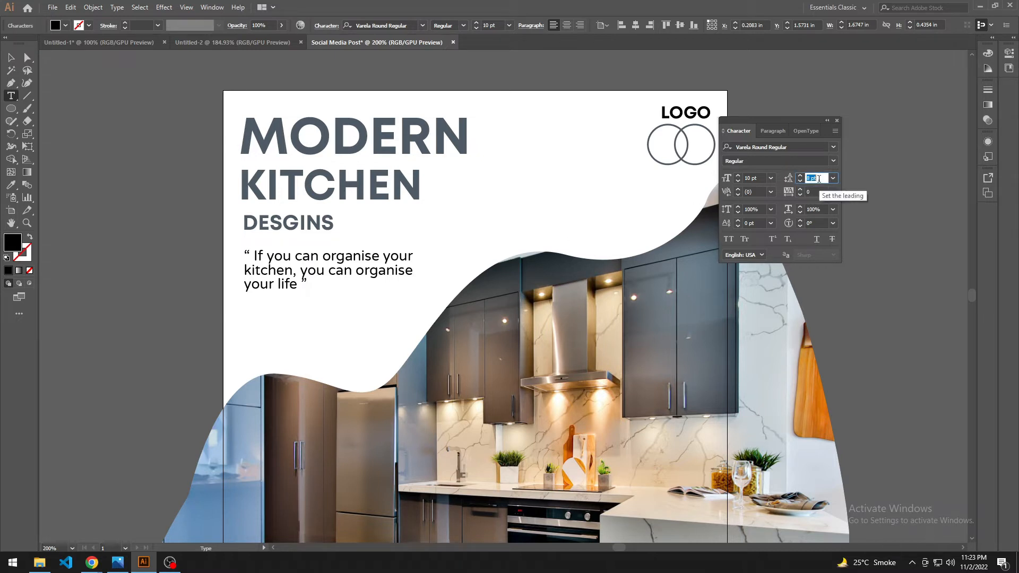
pyautogui.press('Escape')
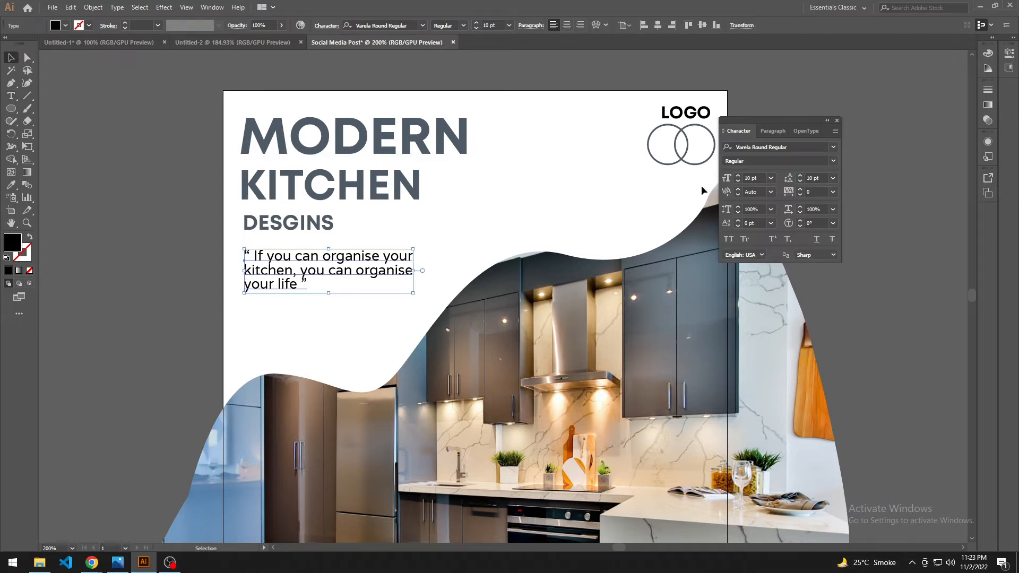
# Step: Set the tagline's leading to 12 pt and recolor its text rust brown
pyautogui.scroll(4, 811, 175)
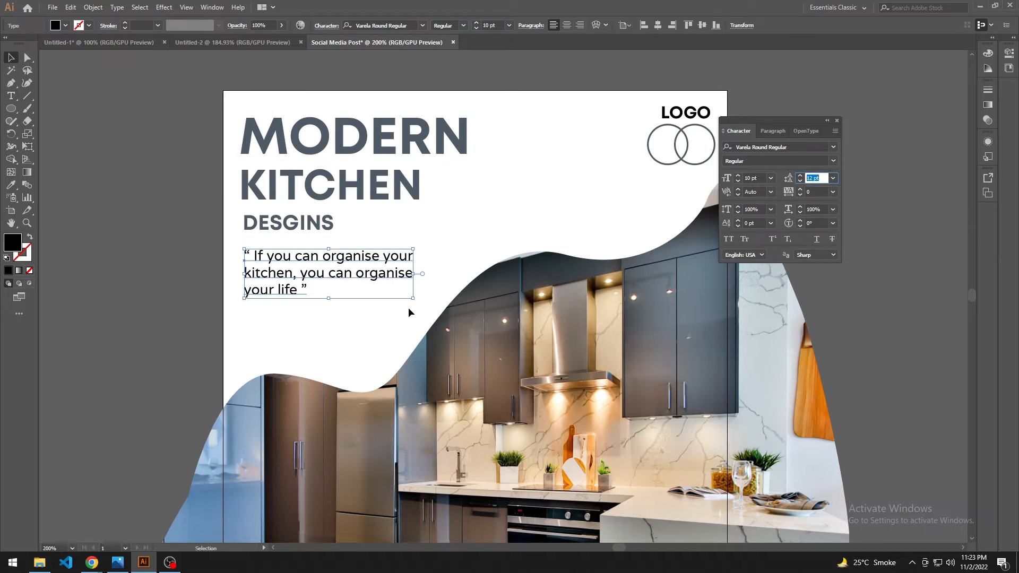
pyautogui.click(362, 324)
pyautogui.scroll(-1, 363, 325)
pyautogui.click(319, 257)
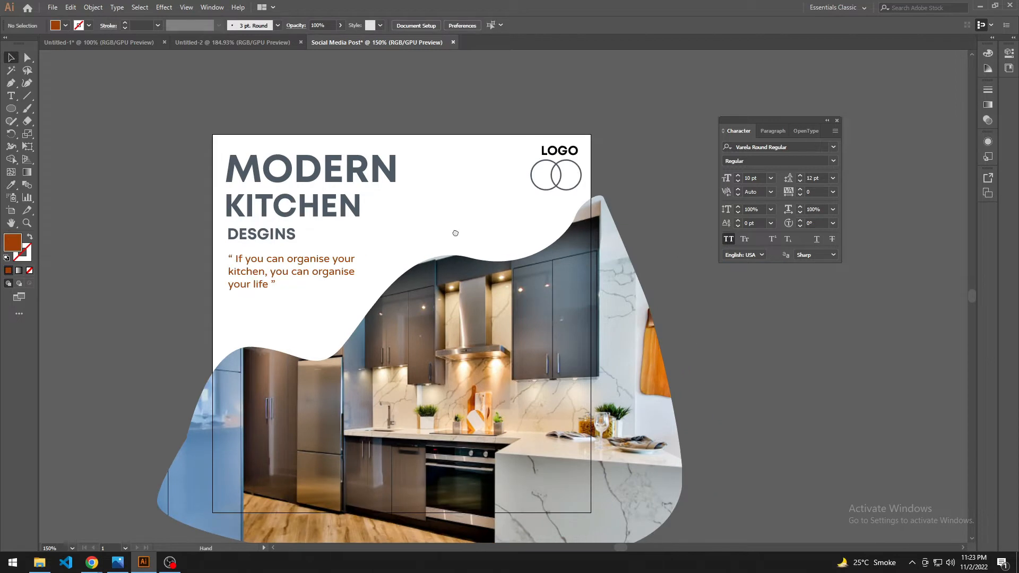
pyautogui.scroll(-1, 455, 231)
# Step: Recolor the LOGO text with the rust brown sampled from the wooden cutting board in the kitchen photo
pyautogui.click(504, 204)
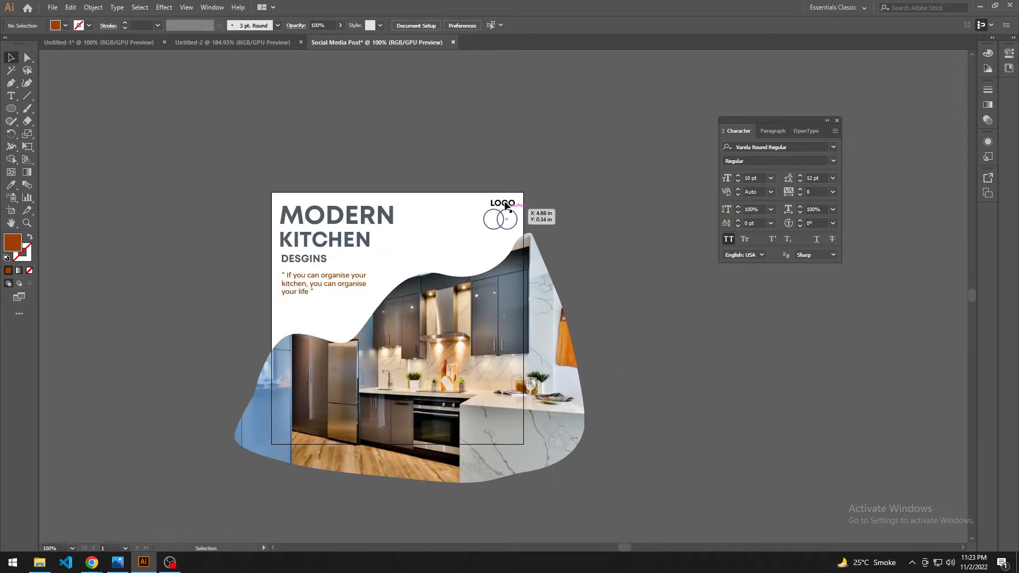
pyautogui.press('i')
pyautogui.click(448, 365)
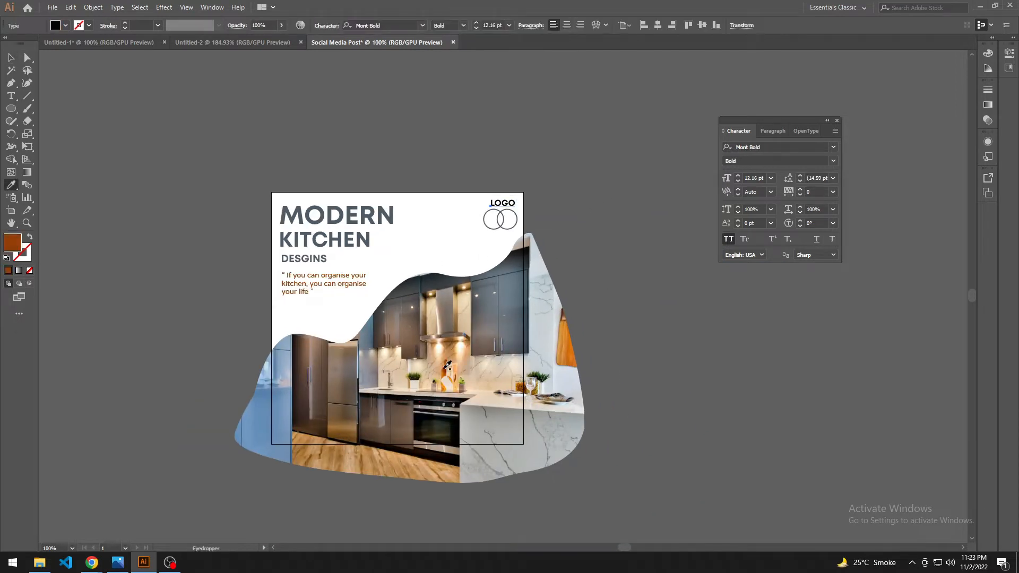
pyautogui.press('v')
# Step: Apply LOGO's rust brown to the two overlapping logo circles as an outline only, without fill
pyautogui.click(480, 219)
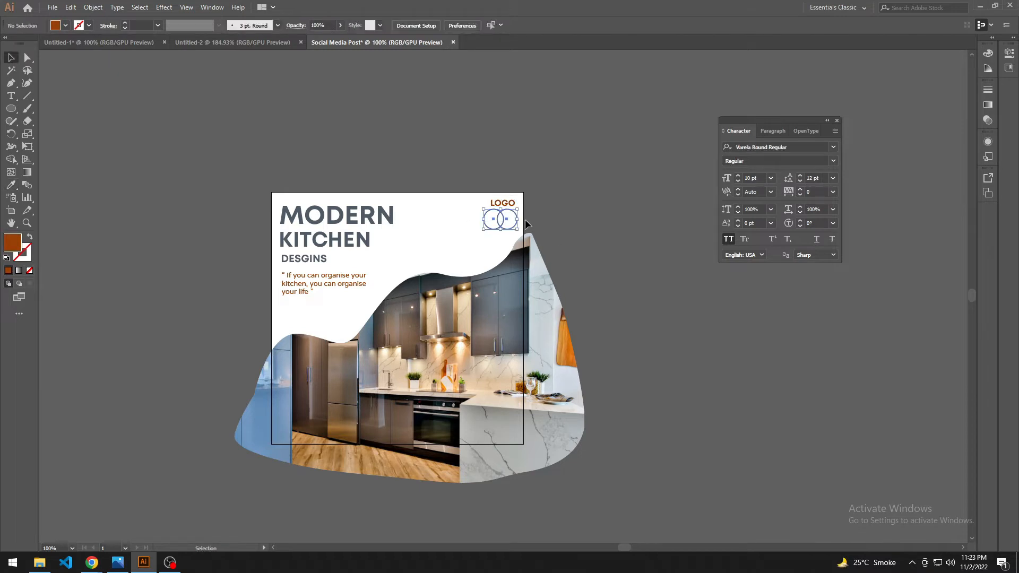
pyautogui.press('i')
pyautogui.click(501, 203)
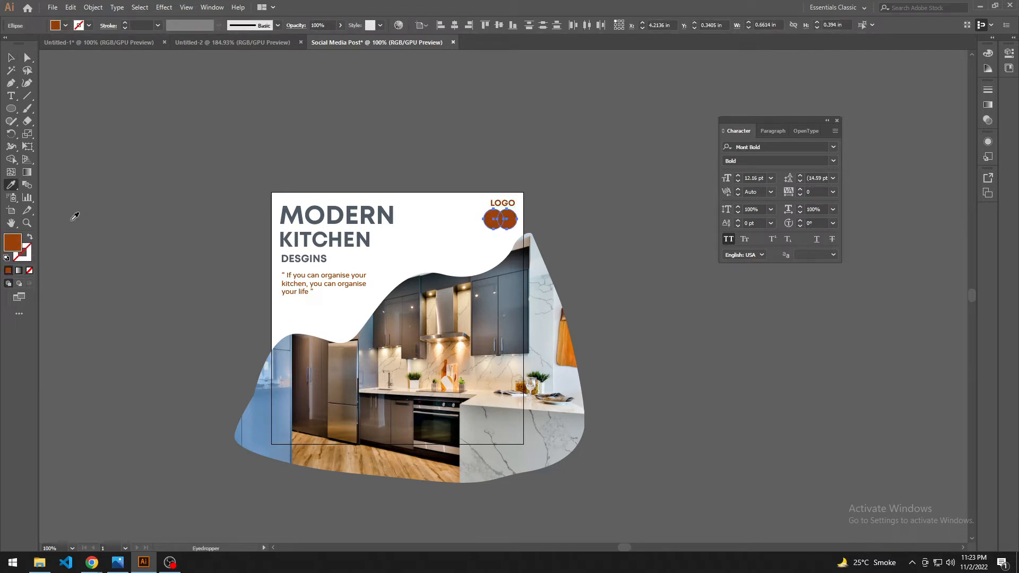
pyautogui.click(32, 237)
pyautogui.press('v')
pyautogui.click(577, 208)
# Step: Close the floating Character panel
pyautogui.moveTo(393, 251); pyautogui.dragTo(425, 212)
pyautogui.scroll(1, 364, 233)
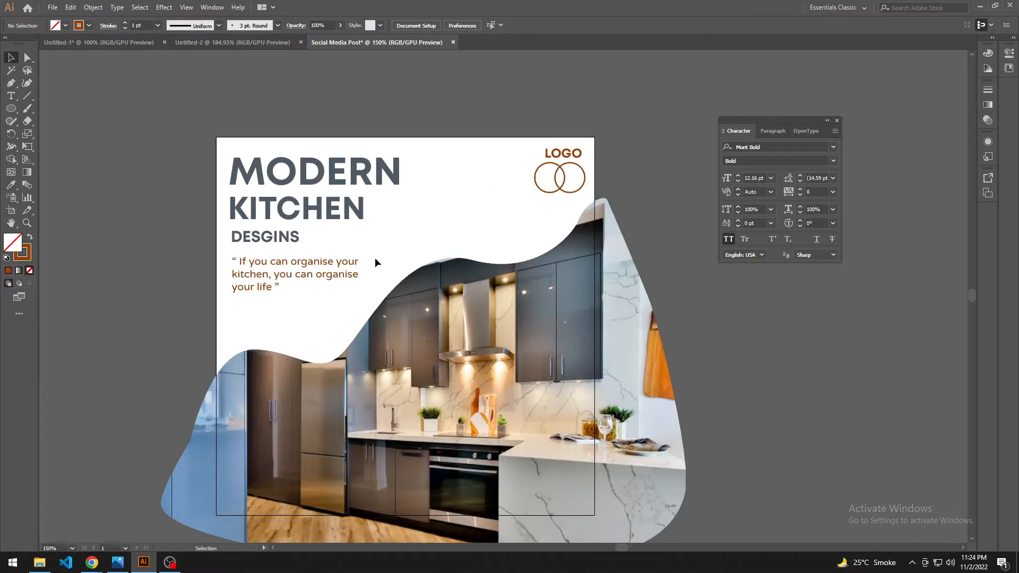
pyautogui.moveTo(456, 245); pyautogui.dragTo(489, 219)
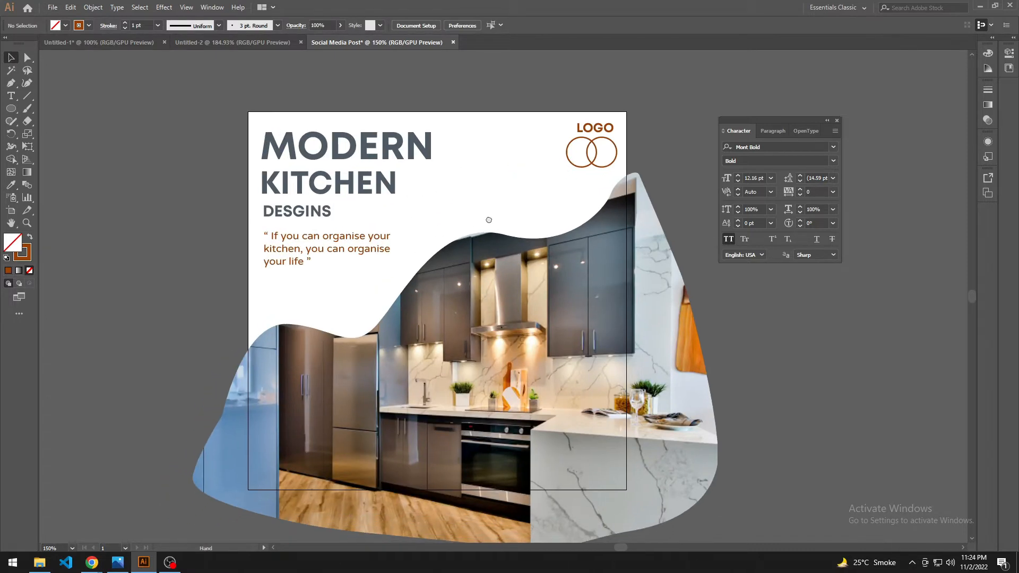
pyautogui.click(837, 121)
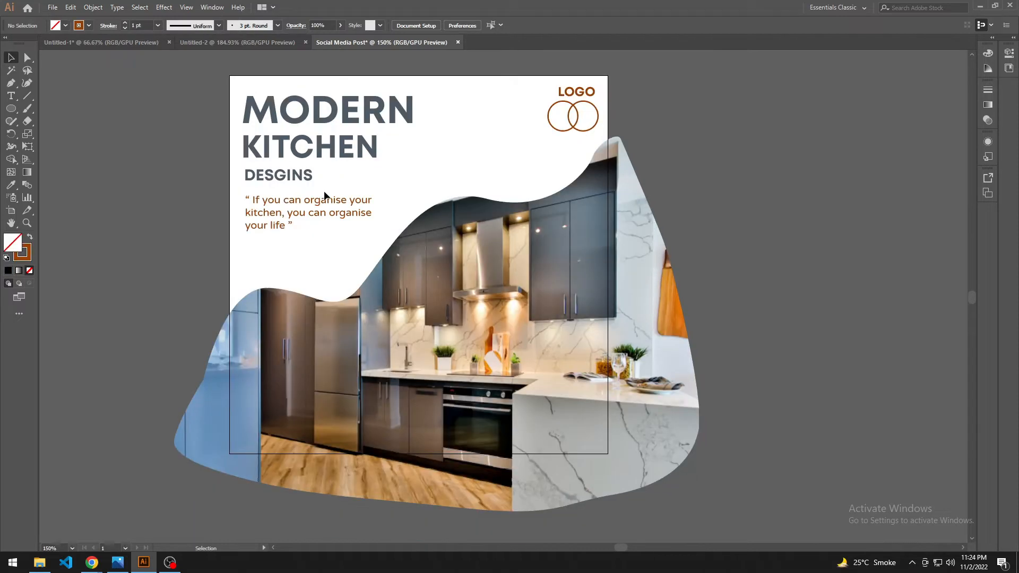
# Step: Place a copy of the quoted tagline on the empty canvas to the left of the artboard
pyautogui.press('t')
pyautogui.click(320, 202)
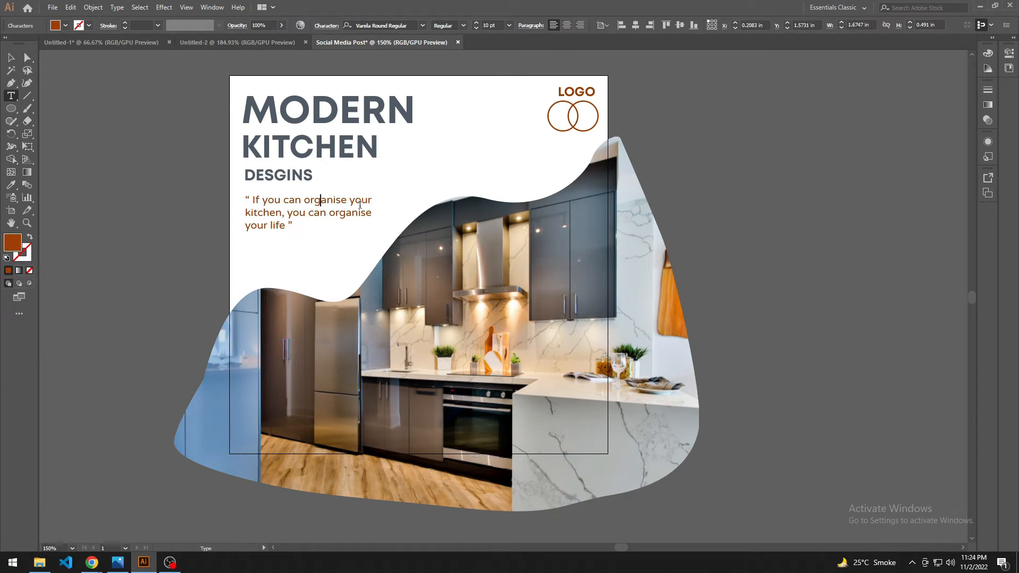
pyautogui.click(12, 57)
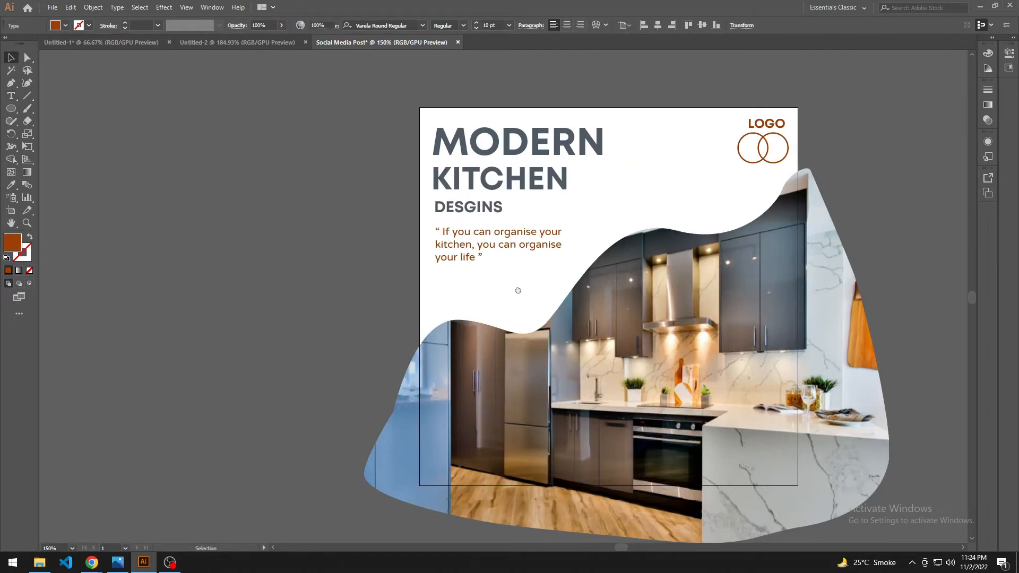
pyautogui.moveTo(492, 252); pyautogui.dragTo(325, 246)
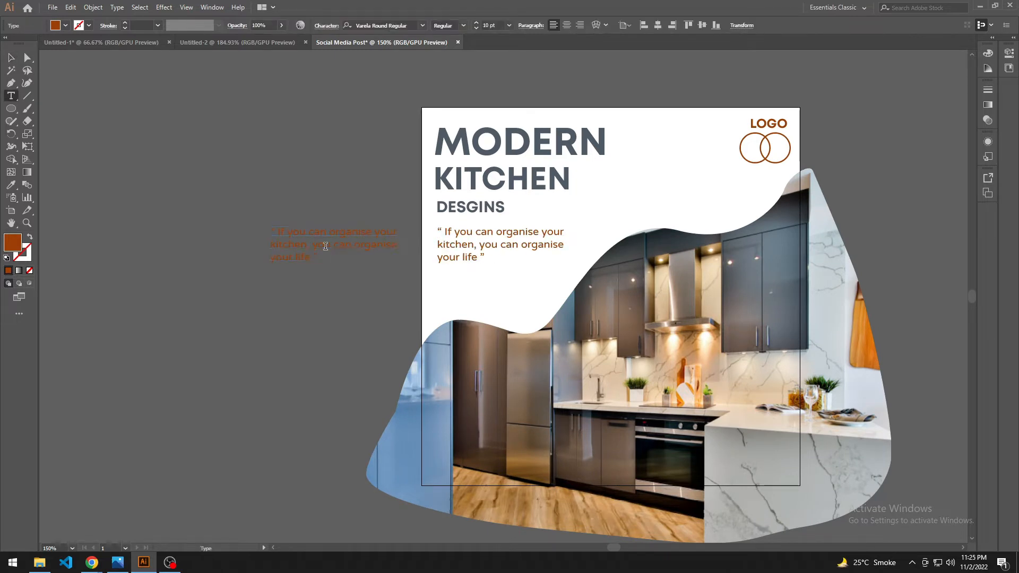
# Step: Replace the copied tagline's text with "We offer unique and stylish servies of modern kitchen", broken into two lines before "servies"
pyautogui.tripleClick(325, 246)
pyautogui.write('W')
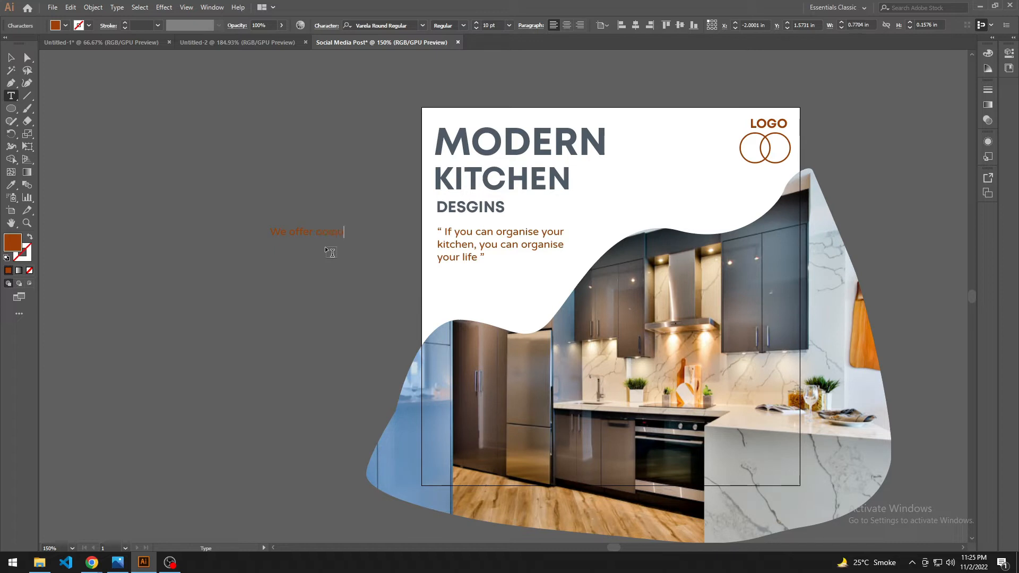
pyautogui.write('e offer unique and stylish')
pyautogui.write(' servi')
pyautogui.write('ce')
pyautogui.press('BackSpace')
pyautogui.write('s')
pyautogui.press('Left')
pyautogui.press('Left')
pyautogui.press('Left')
pyautogui.press('Return')
pyautogui.click(11, 58)
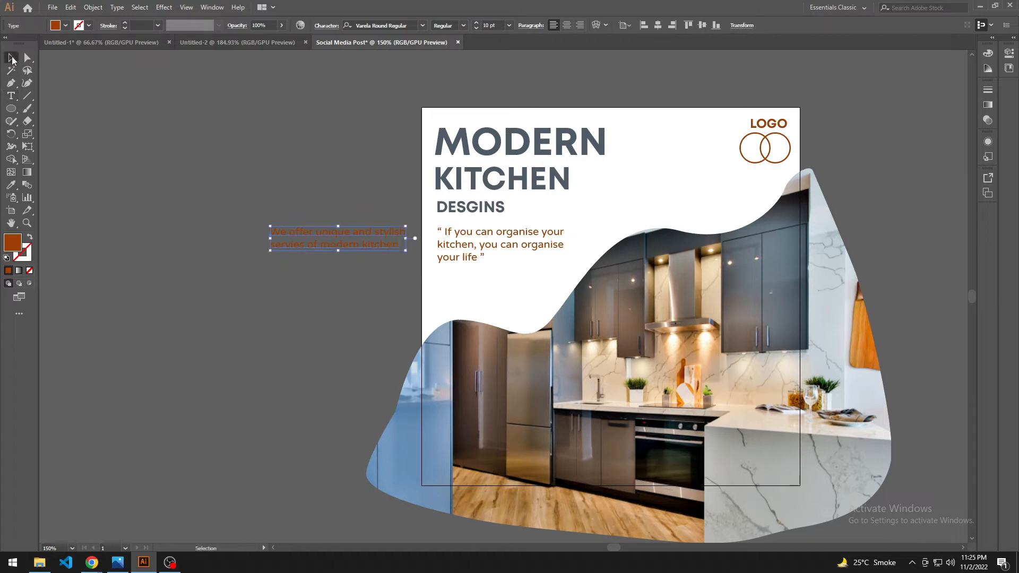
# Step: Move the original tagline off the artboard and place the new two-line tagline below DESGINS
pyautogui.click(288, 303)
pyautogui.moveTo(451, 249); pyautogui.dragTo(289, 336)
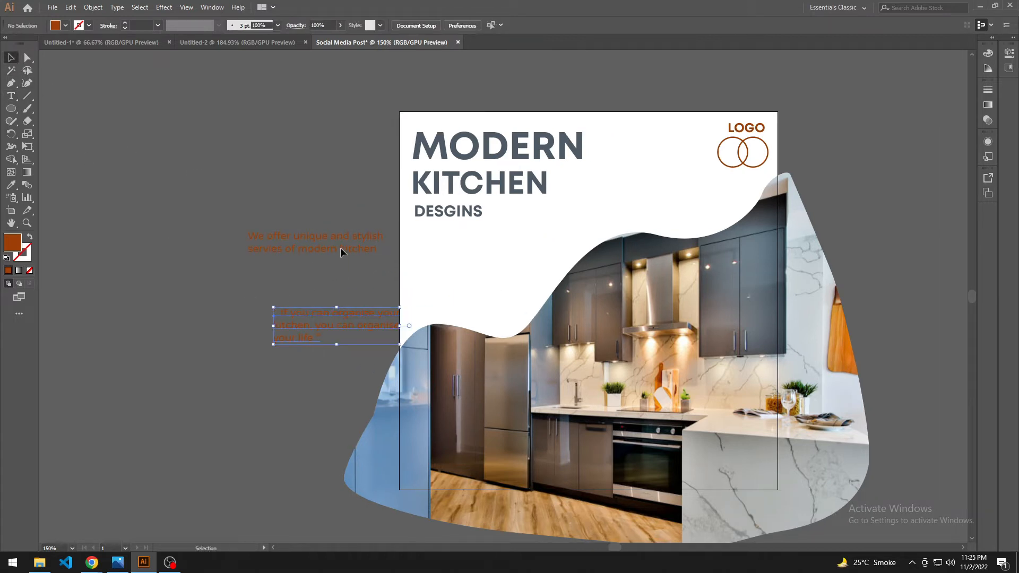
pyautogui.moveTo(339, 248); pyautogui.dragTo(497, 248)
# Step: Change "and" to "&" in the new tagline, enclose it in spaced curly double quotation marks and indent its second line
pyautogui.doubleClick(512, 236)
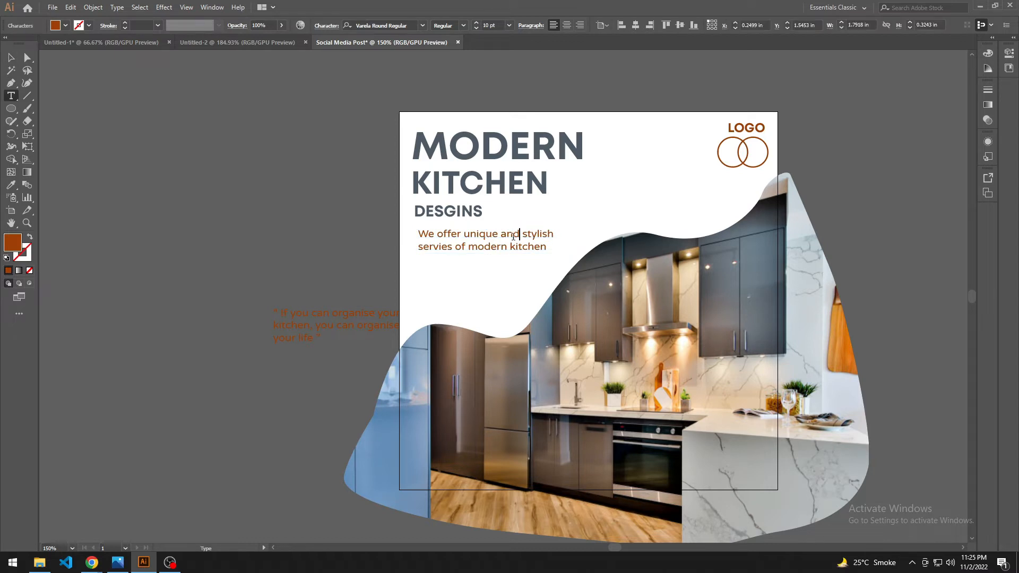
pyautogui.press('BackSpace')
pyautogui.press('BackSpace')
pyautogui.press('BackSpace')
pyautogui.write('&')
pyautogui.write('"')
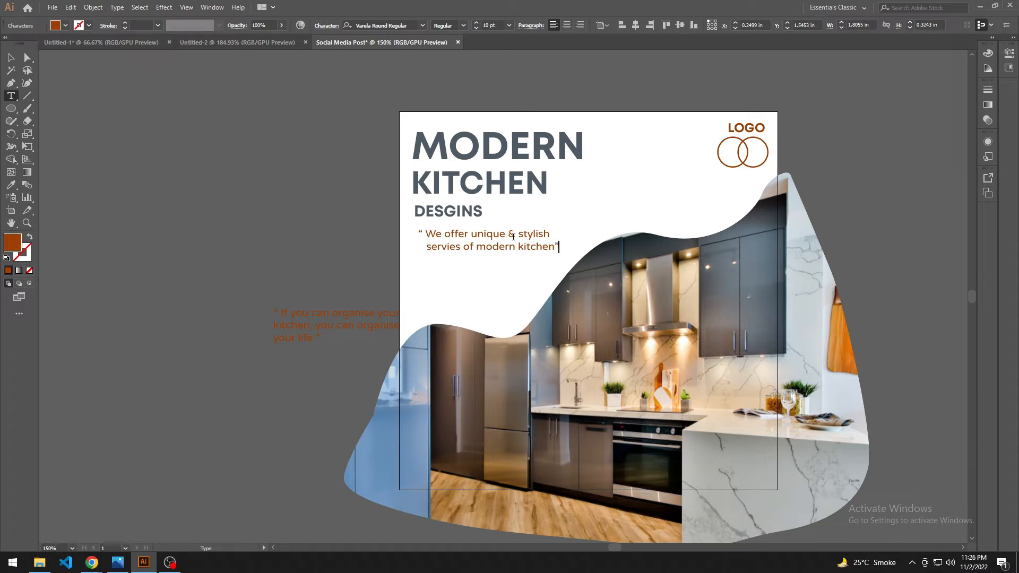
pyautogui.click(21, 58)
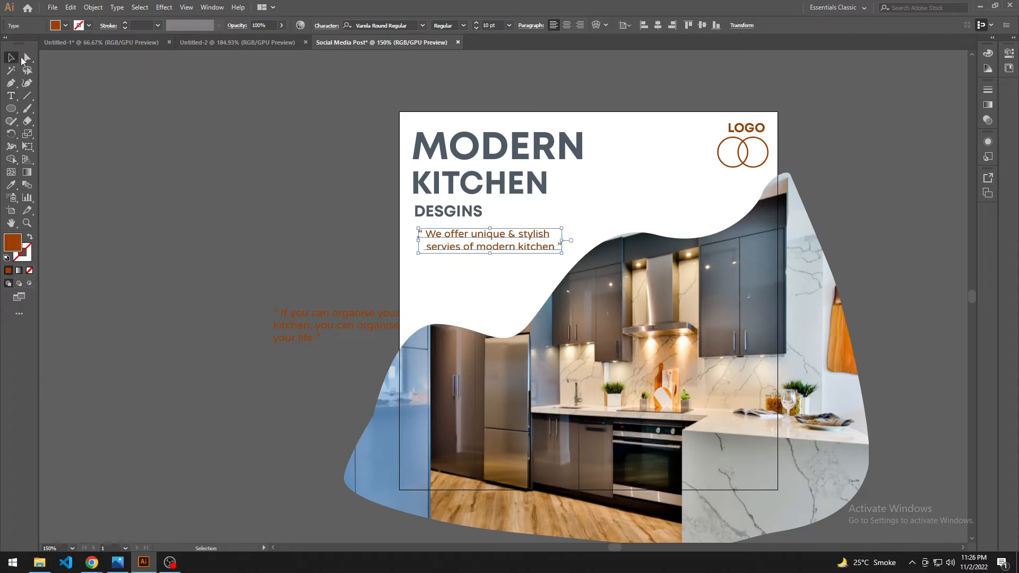
# Step: Shift the new tagline left so its wording lines up with the left edge of DESGINS
pyautogui.moveTo(490, 249); pyautogui.dragTo(484, 291)
pyautogui.click(488, 270)
pyautogui.click(494, 263)
pyautogui.click(504, 207)
# Step: Reduce the font size of MODERN until the word is about as wide as KITCHEN
pyautogui.click(517, 170)
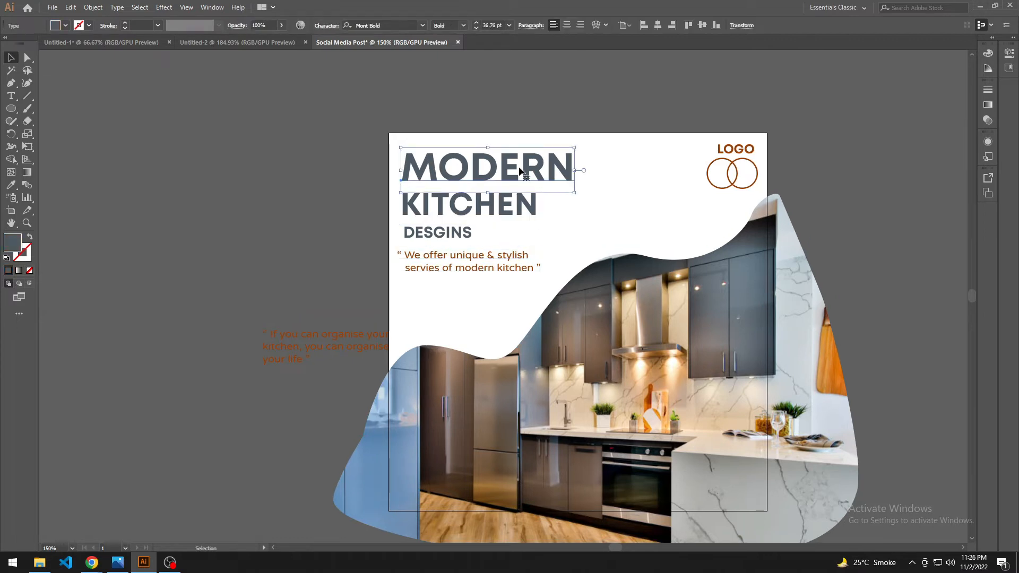
pyautogui.hotkey('ctrl', 'shift', ',')
pyautogui.hotkey('ctrl', 'shift', ',')
pyautogui.hotkey('ctrl', 'shift', ',')
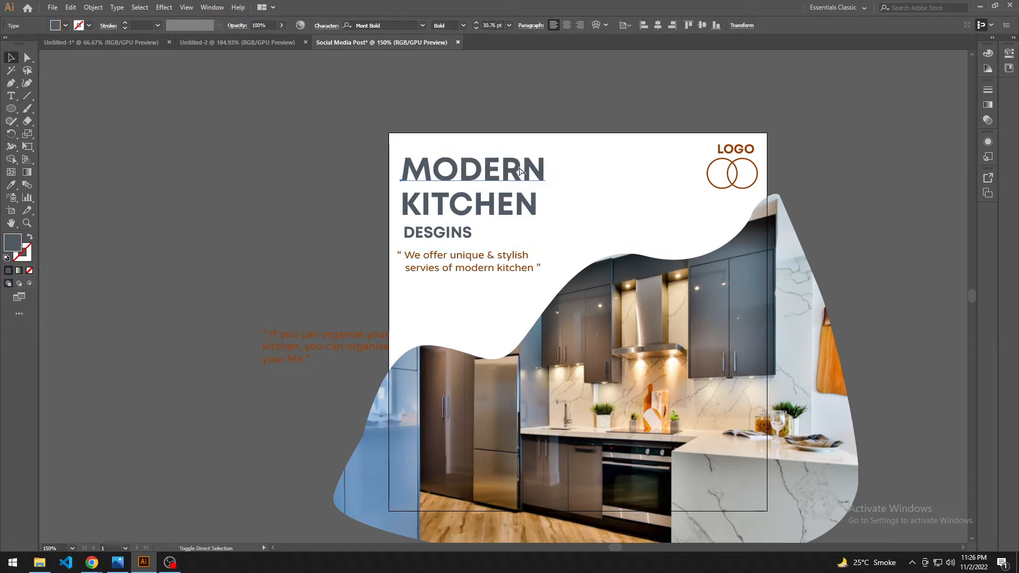
pyautogui.hotkey('ctrl', 'shift', ',')
# Step: Reduce KITCHEN's font size to 24.3 pt and move it up closer to MODERN
pyautogui.click(507, 208)
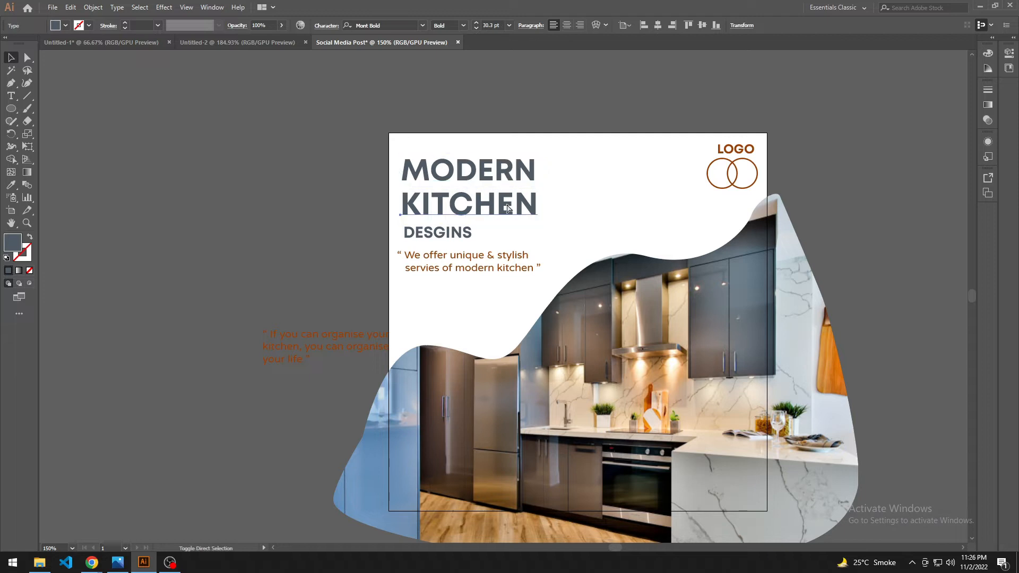
pyautogui.hotkey('ctrl', 'shift', ',')
pyautogui.hotkey('ctrl', 'shift', ',')
pyautogui.hotkey('ctrl', 'shift', ',')
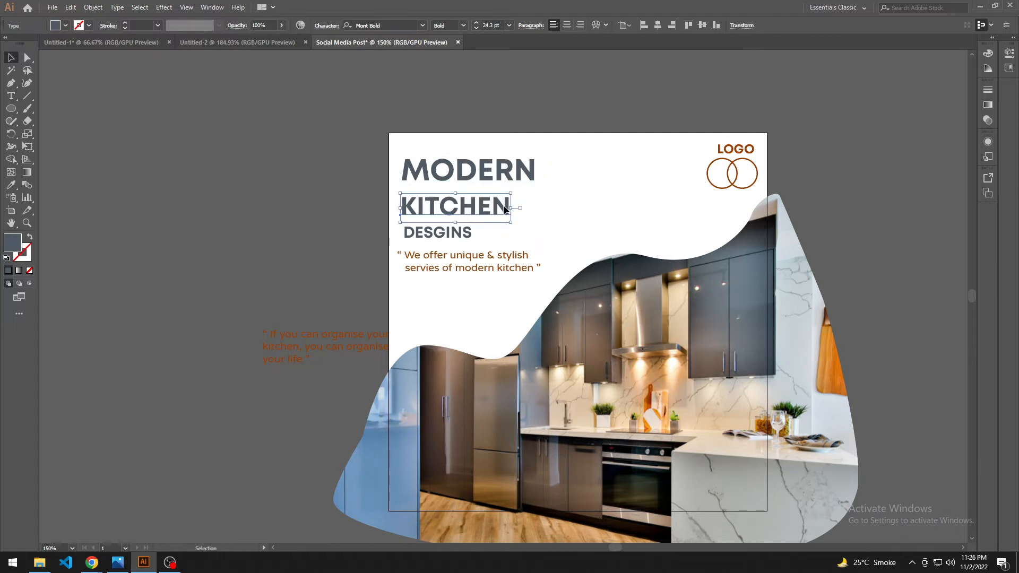
pyautogui.moveTo(503, 205); pyautogui.dragTo(503, 197)
pyautogui.click(565, 209)
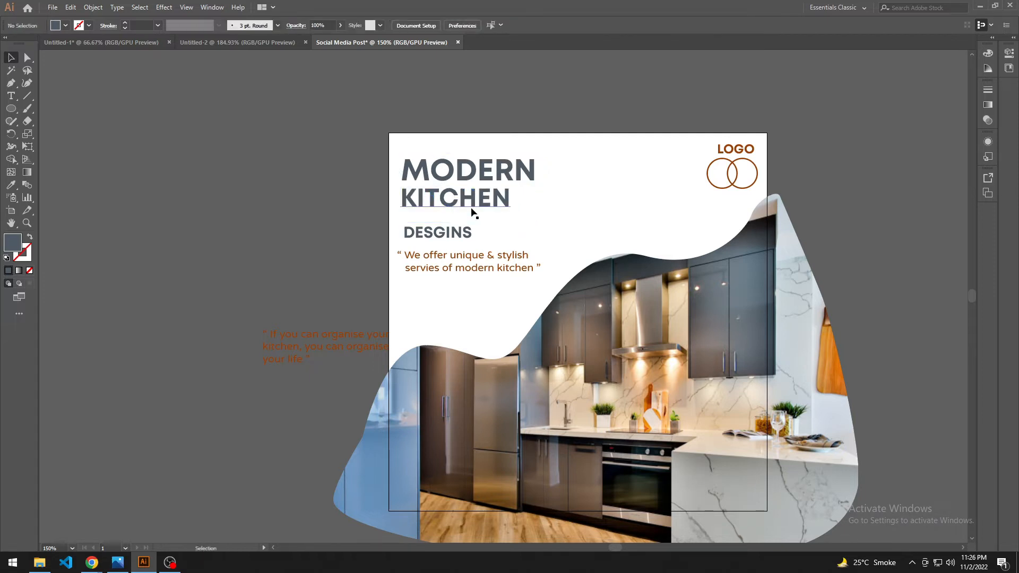
# Step: Move DESGINS up under KITCHEN, aligned with its left edge, and enlarge it to 18.86 pt
pyautogui.moveTo(467, 235); pyautogui.dragTo(461, 225)
pyautogui.hotkey('ctrl', 'shift', '.')
pyautogui.hotkey('ctrl', 'shift', '.')
pyautogui.click(562, 206)
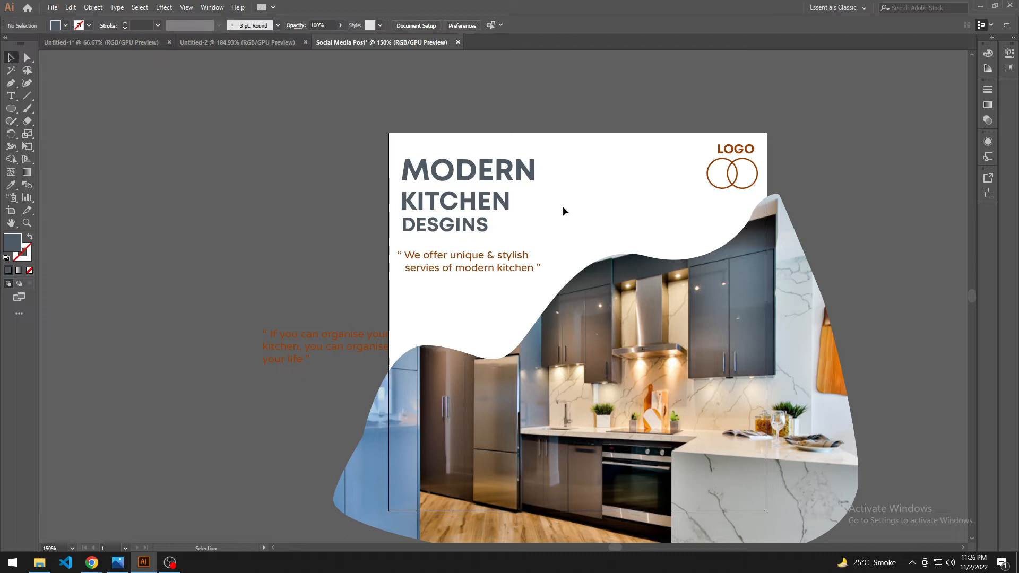
# Step: Tighten the gap between KITCHEN and DESGINS, and nudge both words slightly down together
pyautogui.click(485, 195)
pyautogui.moveTo(472, 228); pyautogui.dragTo(472, 222)
pyautogui.click(535, 228)
pyautogui.press('space')
pyautogui.moveTo(533, 228); pyautogui.dragTo(531, 232)
pyautogui.moveTo(484, 230); pyautogui.dragTo(461, 206)
pyautogui.hotkey('ctrl', 'z')
pyautogui.moveTo(525, 244); pyautogui.dragTo(453, 208)
pyautogui.press('Down')
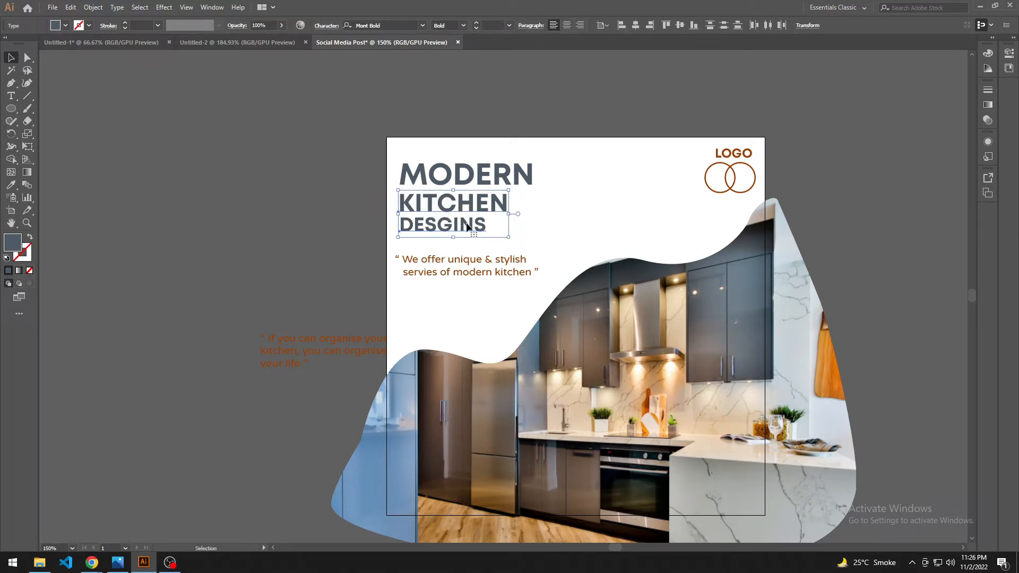
# Step: Nudge DESGINS alone slightly down to even out the headline's line spacing
pyautogui.click(469, 237)
pyautogui.click(466, 228)
pyautogui.press('Down')
pyautogui.press('Down')
pyautogui.press('Down')
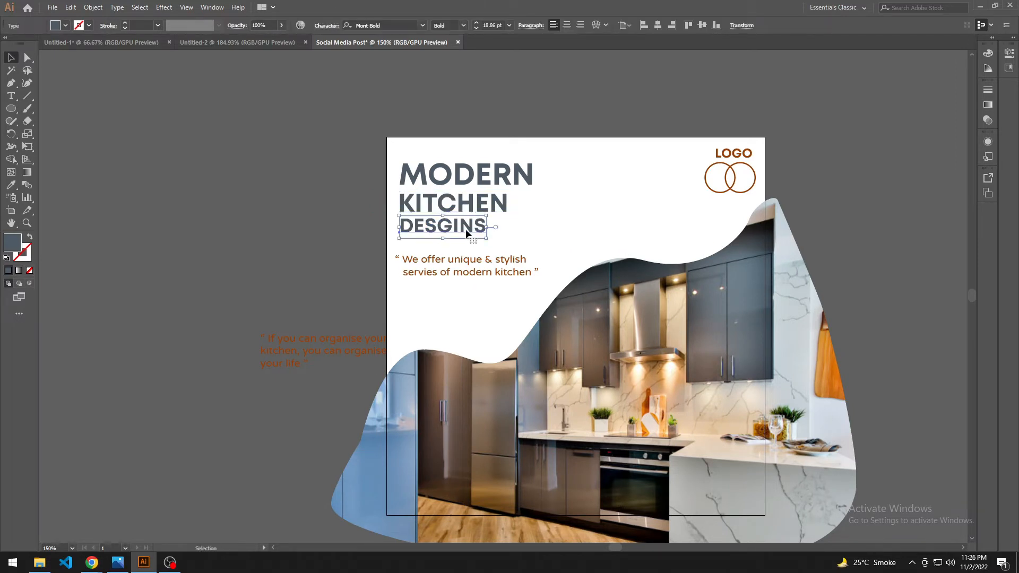
pyautogui.click(538, 228)
# Step: Move the three headline words up near the artboard's top edge and raise the tagline beneath them
pyautogui.hscroll(1, 477, 239)
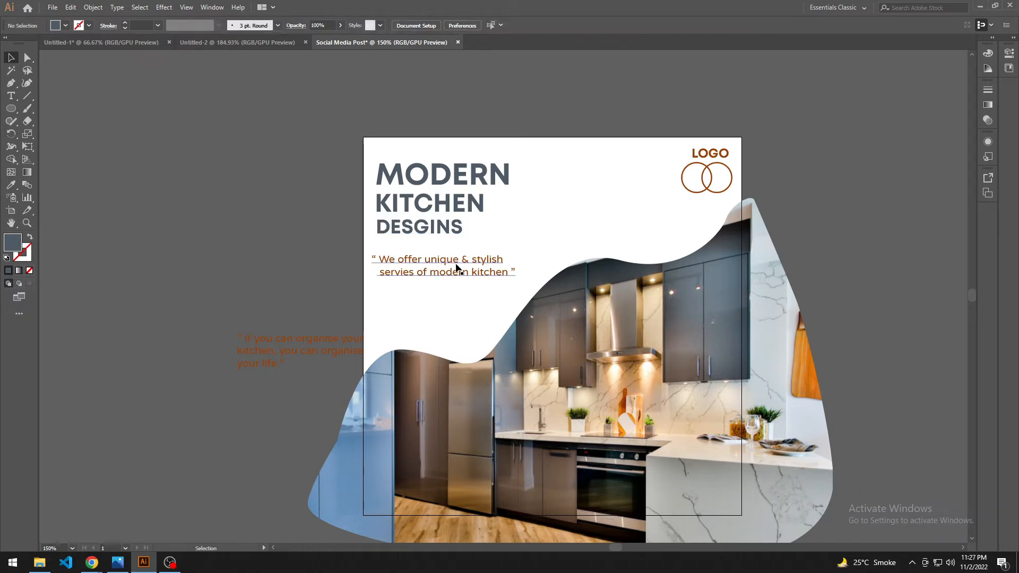
pyautogui.moveTo(466, 244); pyautogui.dragTo(428, 158)
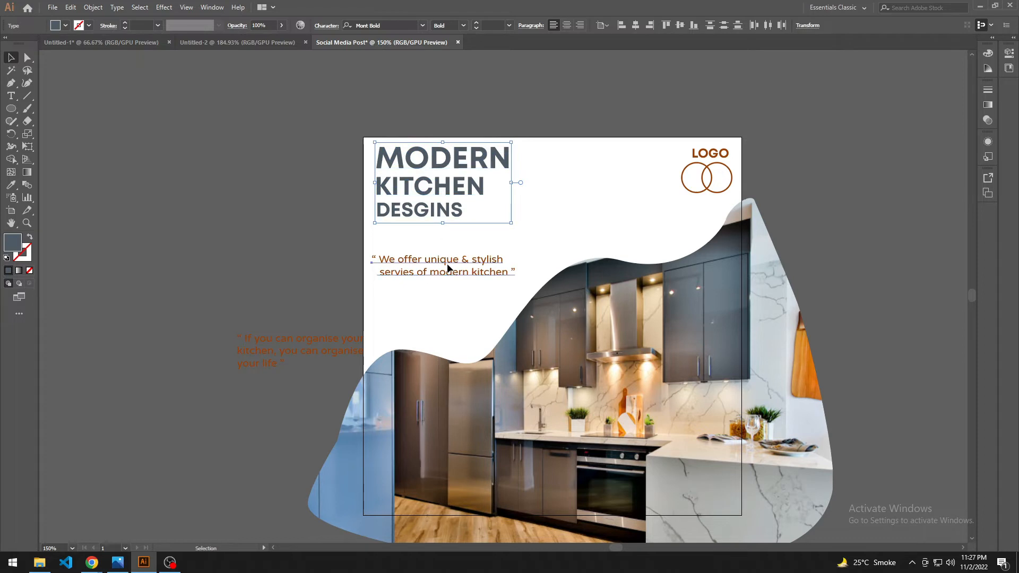
pyautogui.moveTo(446, 263); pyautogui.dragTo(449, 242)
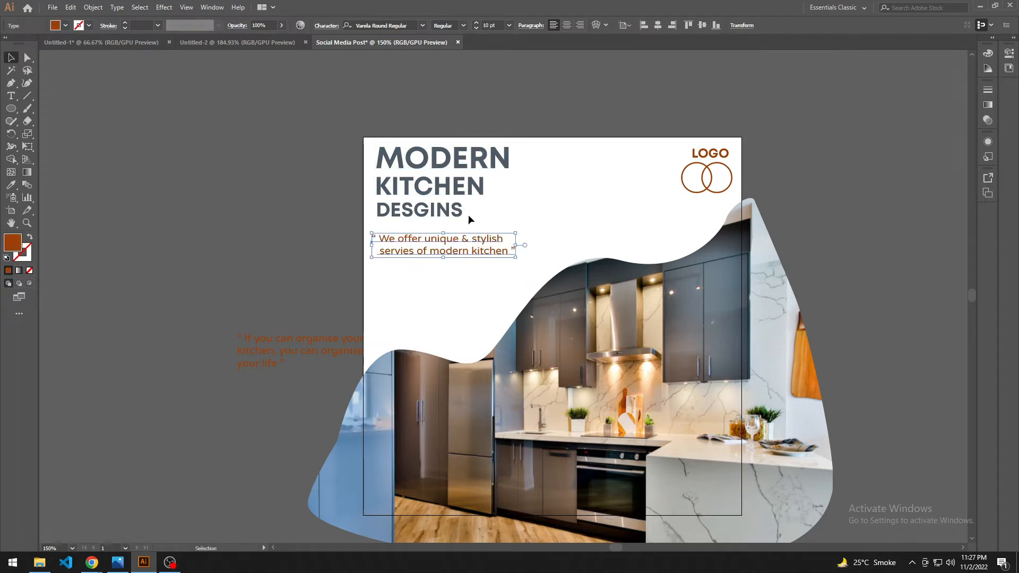
# Step: Lower the three headline words together slightly, closer to the tagline
pyautogui.click(442, 209)
pyautogui.click(464, 168)
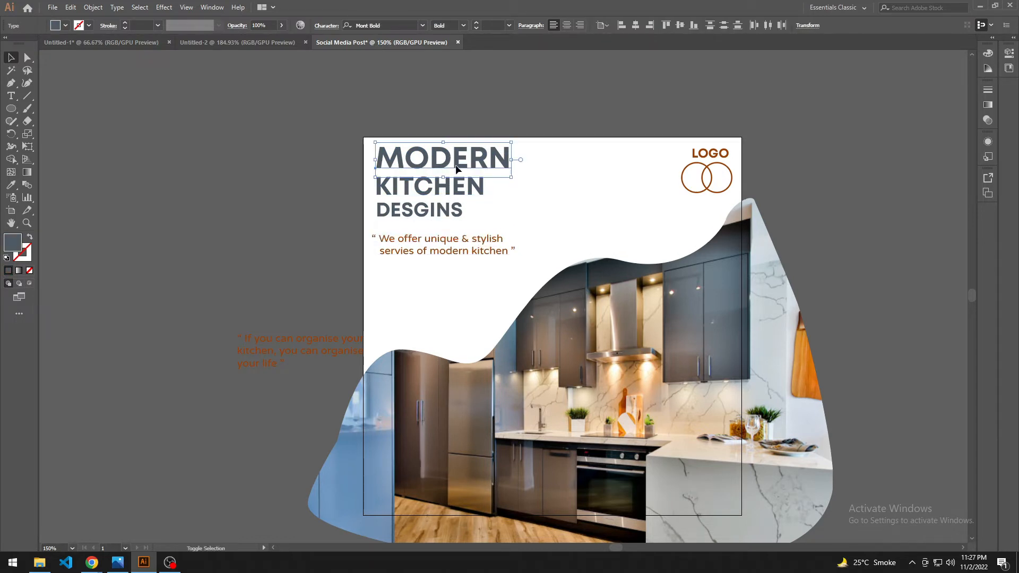
pyautogui.keyDown('shift'); pyautogui.click(417, 192); pyautogui.keyUp('shift')
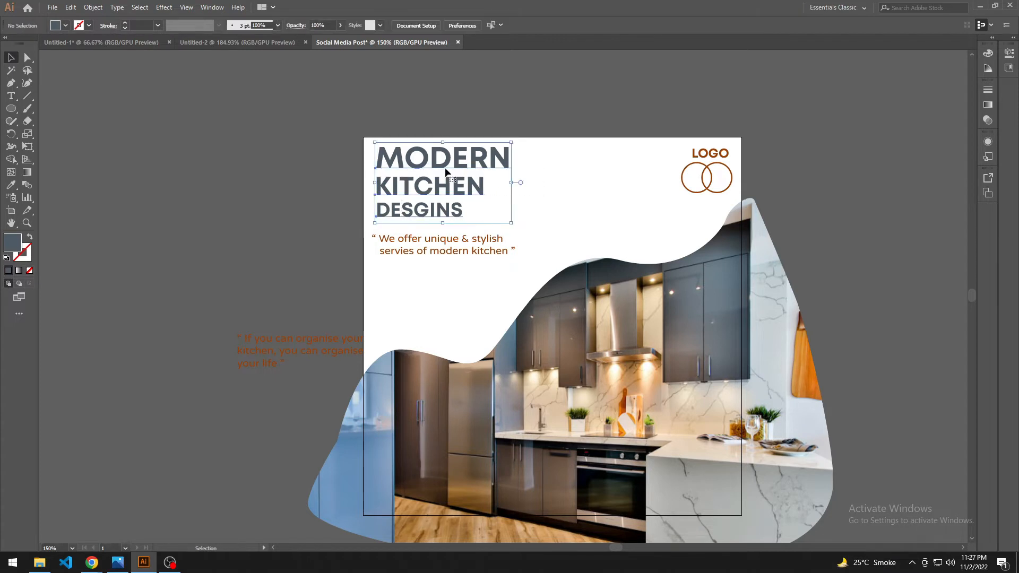
pyautogui.moveTo(446, 167); pyautogui.dragTo(446, 172)
pyautogui.click(314, 186)
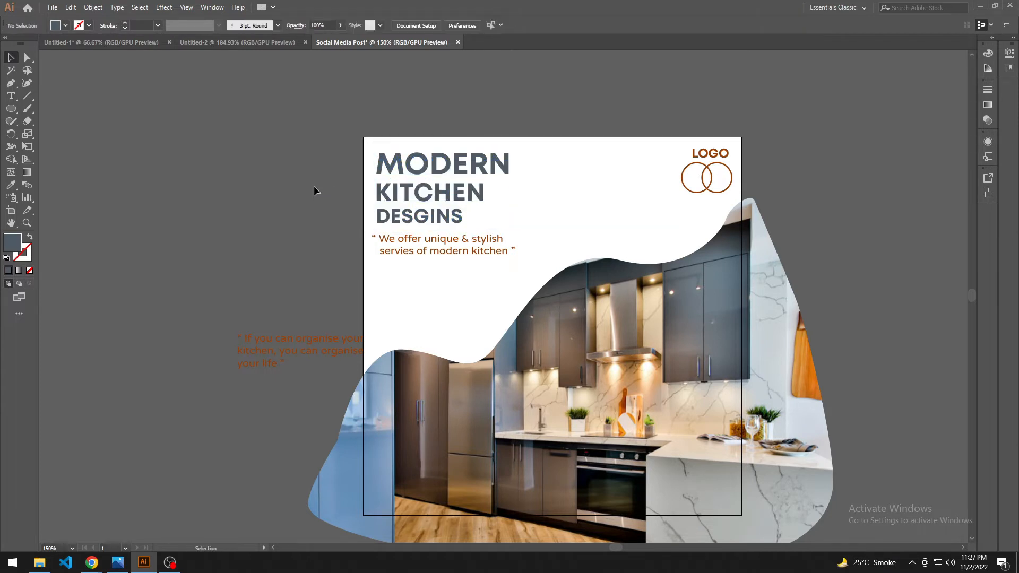
# Step: Draw a wide pill-shaped rounded rectangle below the tagline, starting at the headline's left edge
pyautogui.scroll(1, 448, 328)
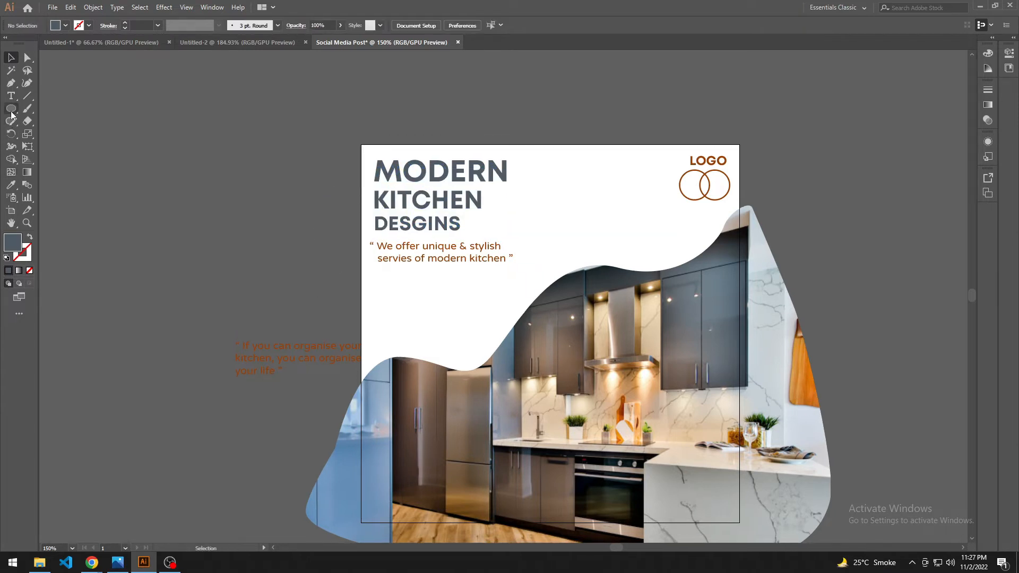
pyautogui.moveTo(11, 108); pyautogui.dragTo(59, 121)
pyautogui.moveTo(385, 272); pyautogui.dragTo(490, 292)
pyautogui.scroll(1, 454, 319)
# Step: Fill the rounded rectangle with the tagline's rust brown
pyautogui.press('v')
pyautogui.press('i')
pyautogui.click(449, 263)
pyautogui.press('v')
pyautogui.click(544, 216)
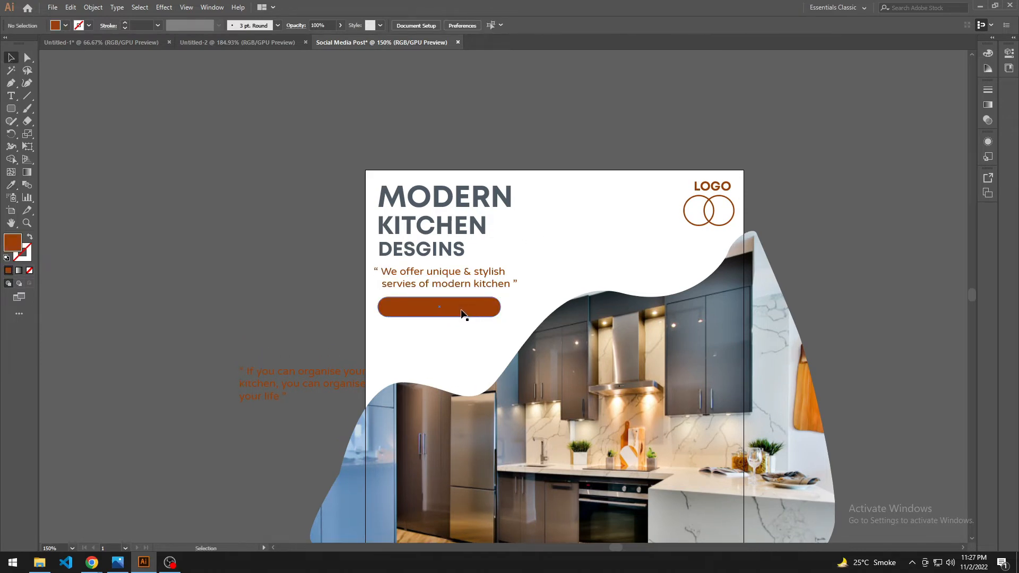
# Step: Add the text "Contact Us" over the brown rounded bar at 12 pt
pyautogui.press('t')
pyautogui.click(411, 306)
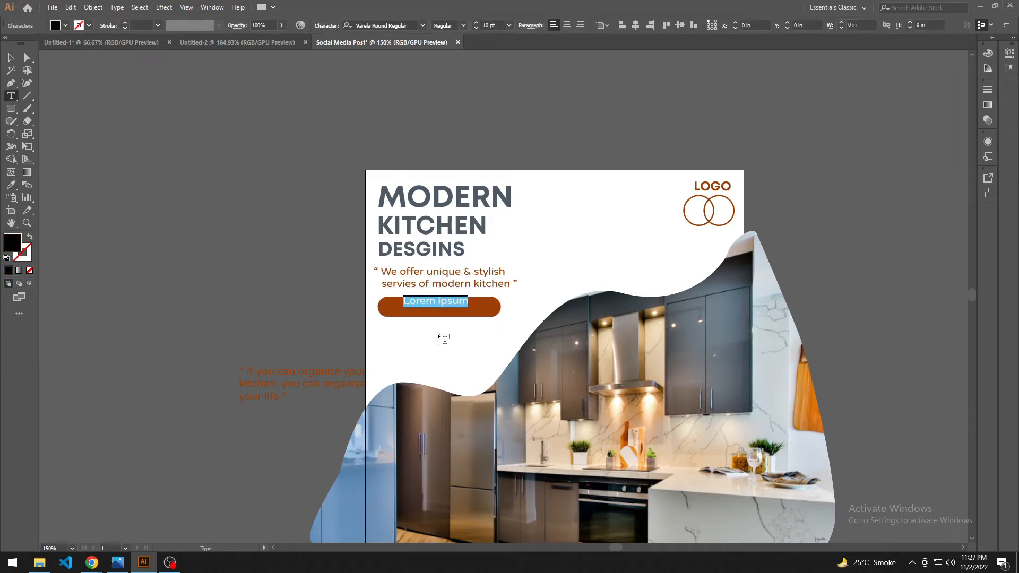
pyautogui.write('C')
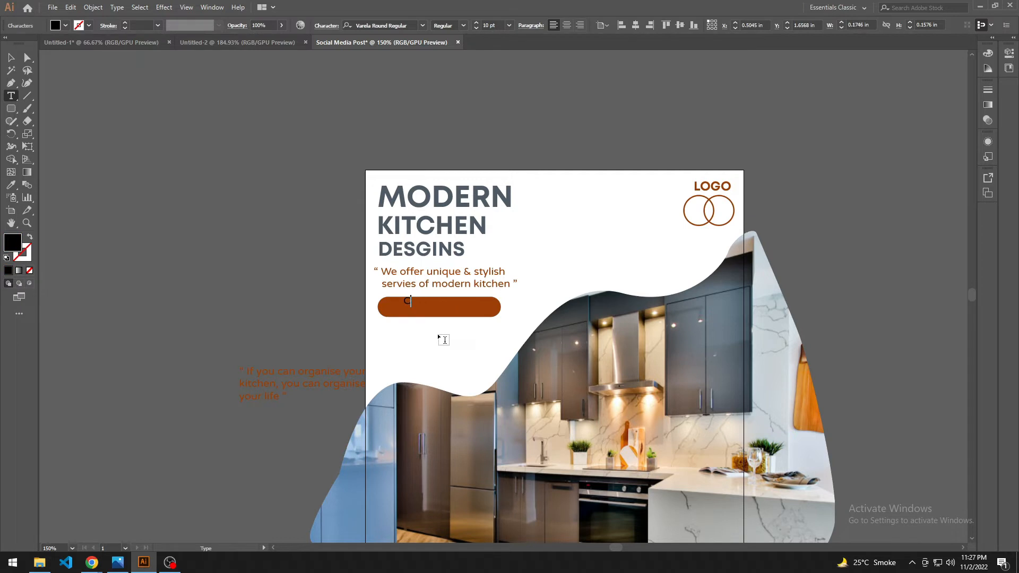
pyautogui.write('aontact Us')
pyautogui.click(10, 58)
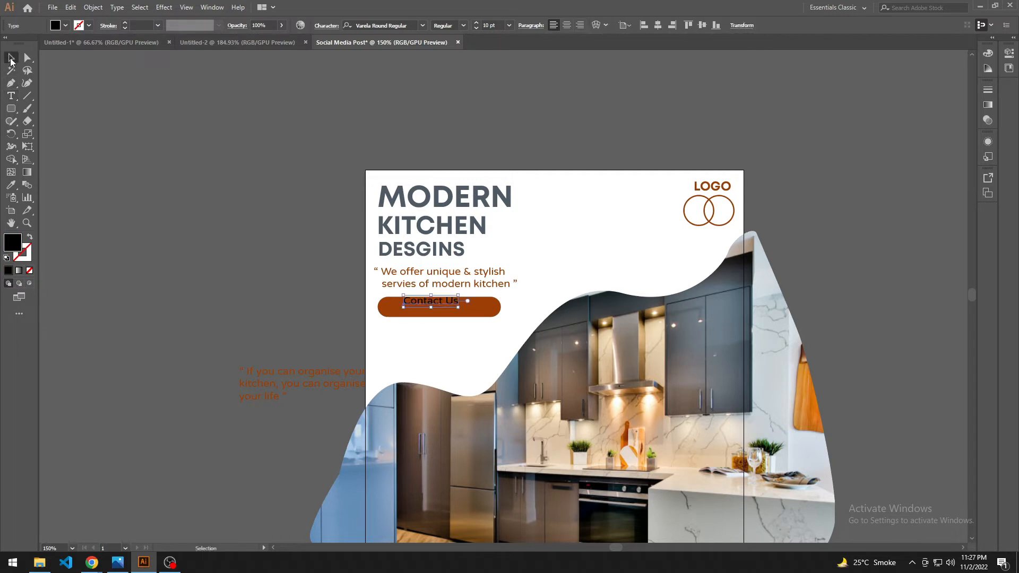
pyautogui.hotkey('ctrl', 'shift', '.')
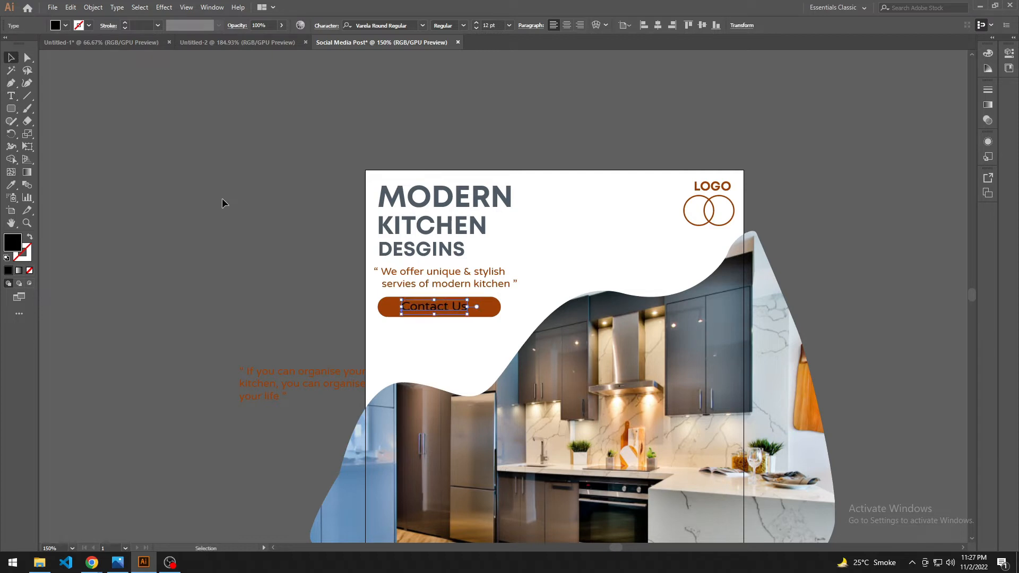
# Step: Colour the "Contact Us" text white and set its font to Arial Rounded MT Bold
pyautogui.press('i')
pyautogui.click(573, 223)
pyautogui.press('v')
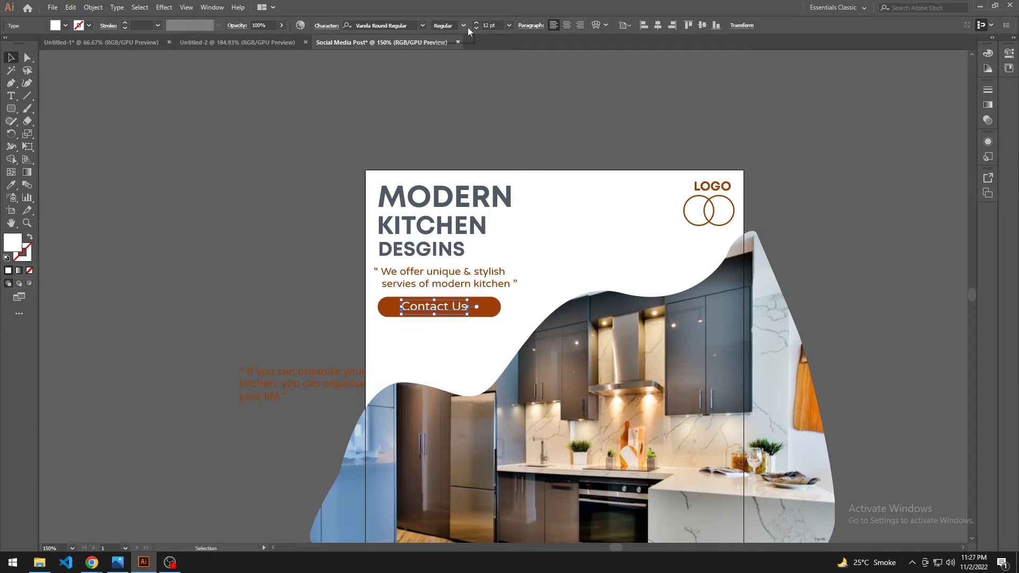
pyautogui.click(426, 24)
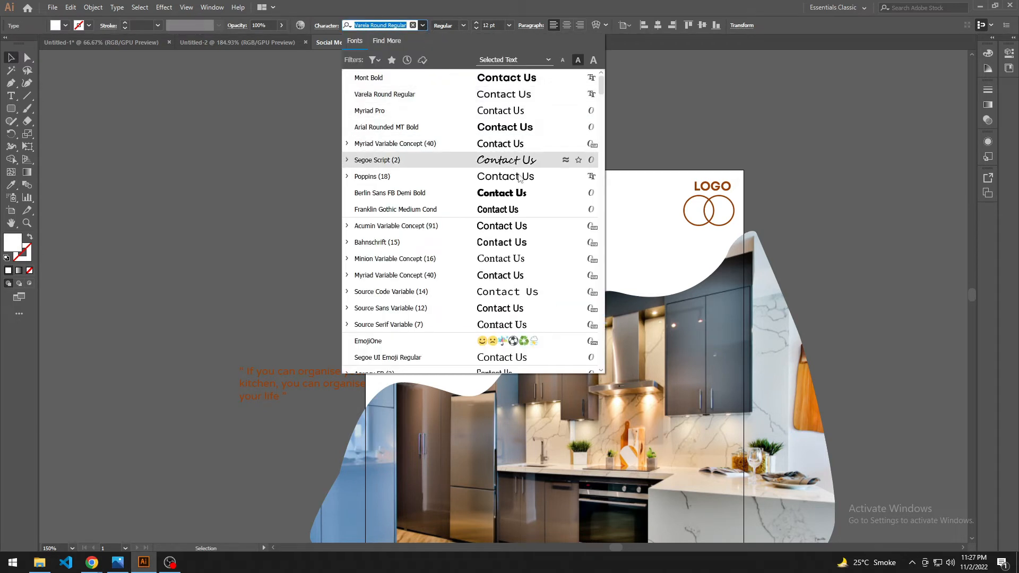
pyautogui.click(508, 130)
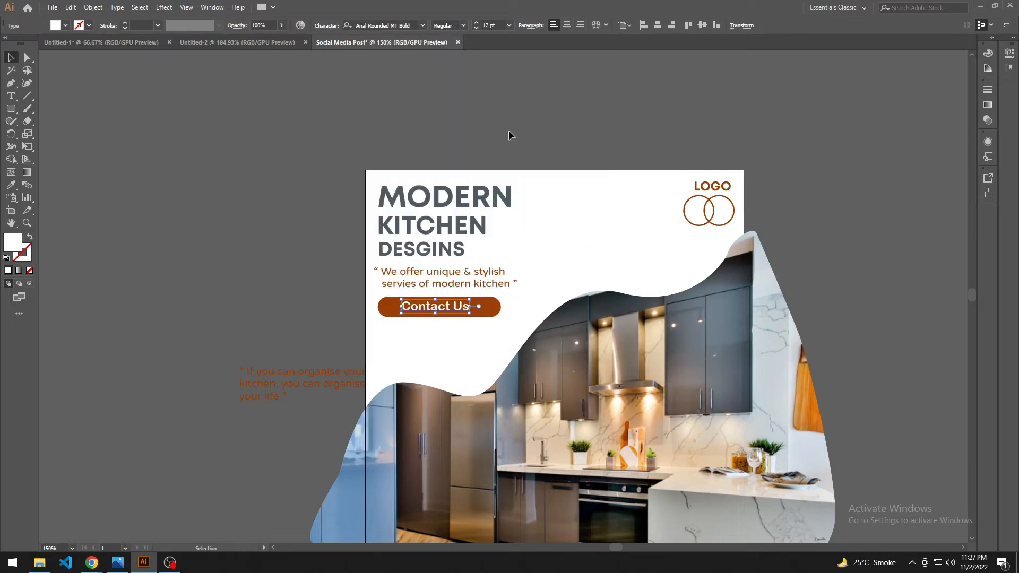
pyautogui.click(456, 350)
# Step: Narrow the brown bar to about 1.32 in wide and reduce its corner rounding to about 0.06 in
pyautogui.scroll(1, 457, 360)
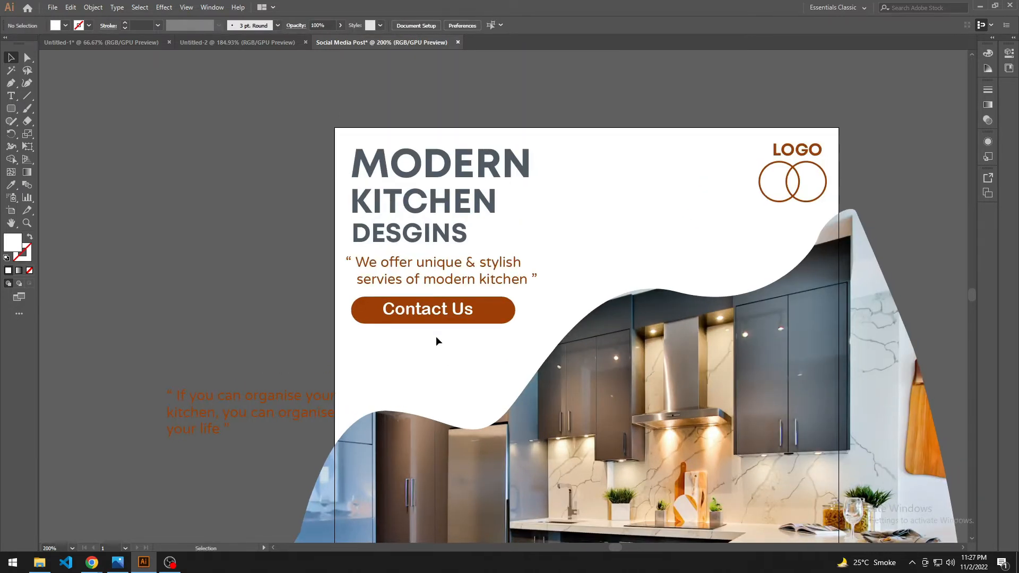
pyautogui.click(442, 318)
pyautogui.click(501, 314)
pyautogui.press('a')
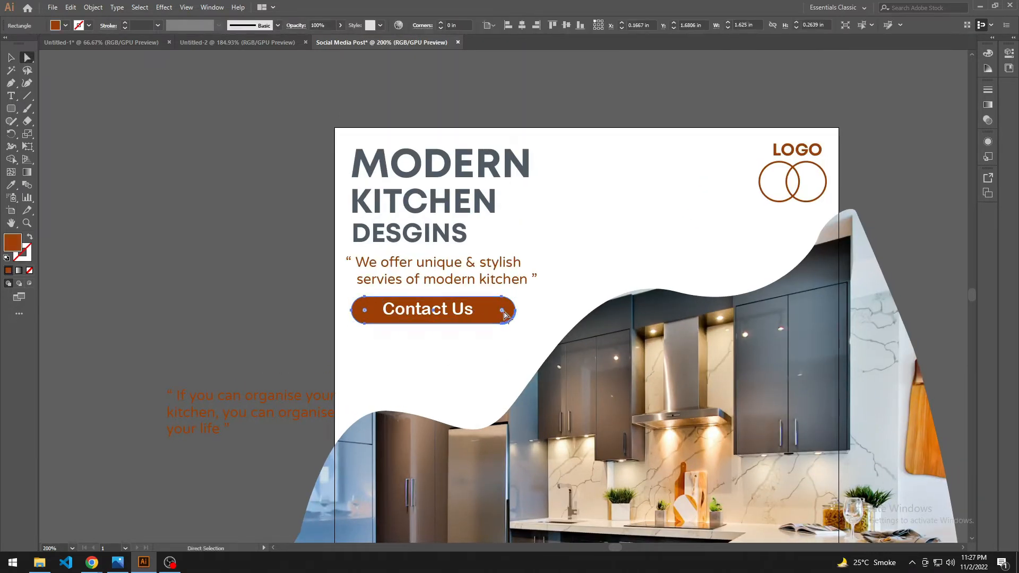
pyautogui.moveTo(503, 314)
pyautogui.mouseDown()
pyautogui.moveTo(509, 326)
pyautogui.moveTo(514, 313)
pyautogui.moveTo(501, 317)
pyautogui.mouseUp()
pyautogui.press('v')
pyautogui.click(485, 378)
pyautogui.scroll(1, 486, 375)
pyautogui.click(504, 320)
pyautogui.moveTo(492, 375); pyautogui.dragTo(490, 375)
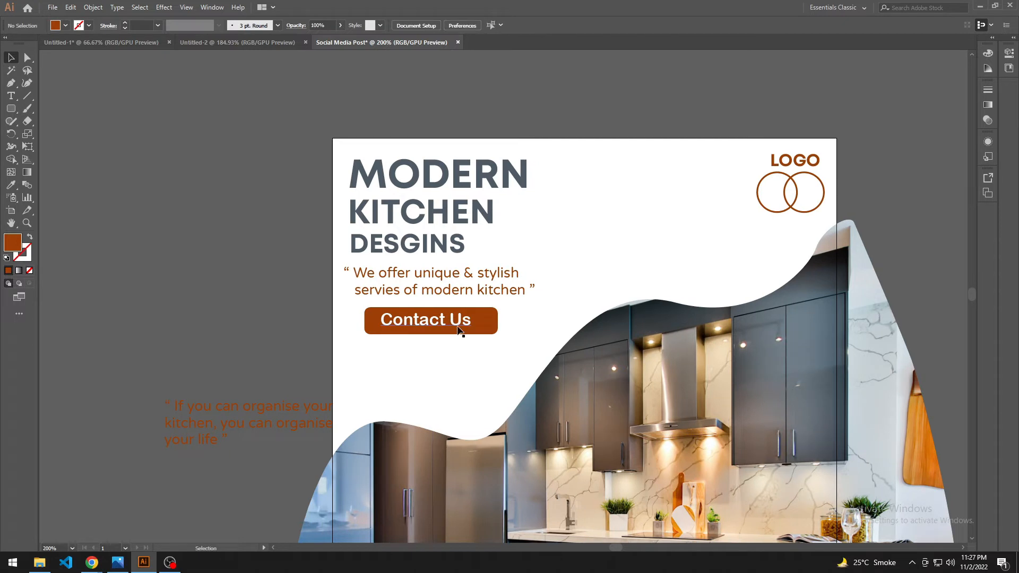
# Step: Centre the "Contact Us" text and the brown bar on each other horizontally and vertically and group them
pyautogui.click(461, 332)
pyautogui.keyDown('shift'); pyautogui.click(376, 314); pyautogui.keyUp('shift')
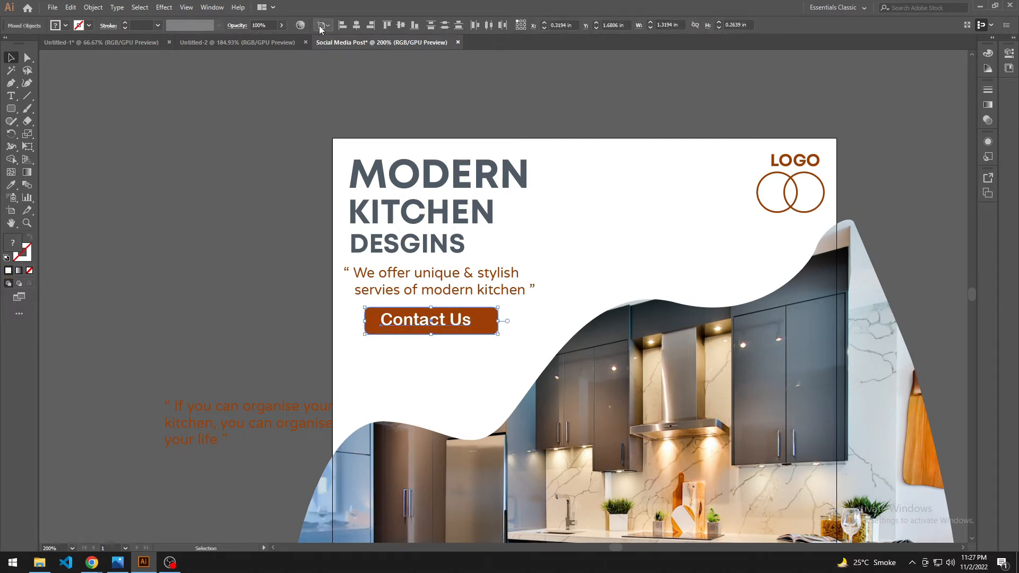
pyautogui.click(321, 27)
pyautogui.click(361, 57)
pyautogui.click(326, 27)
pyautogui.click(342, 38)
pyautogui.click(356, 25)
pyautogui.click(402, 26)
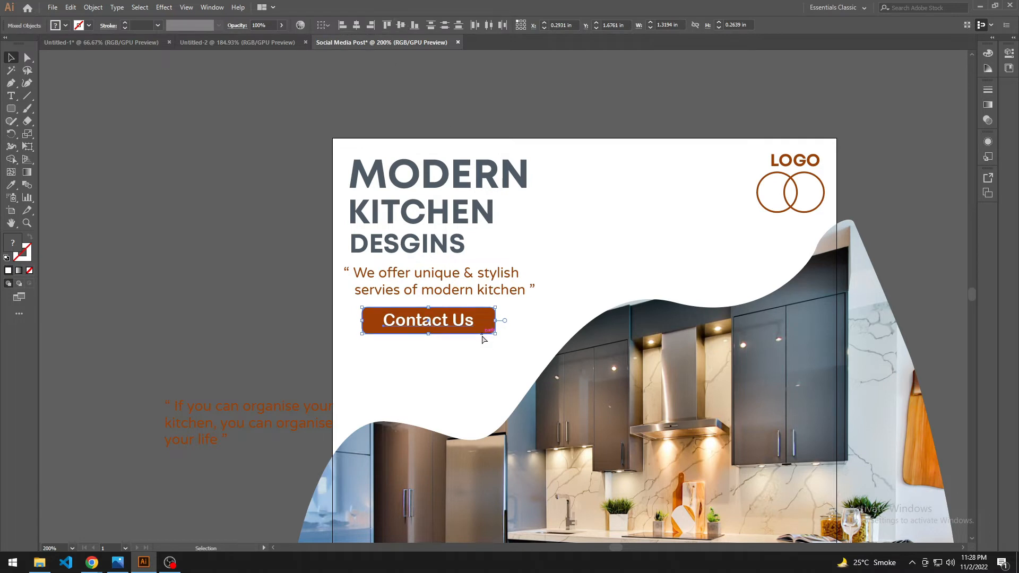
pyautogui.hotkey('ctrl', 'g')
# Step: Shift the "Contact Us" button group slightly left, closer to the headline's left edge
pyautogui.click(478, 364)
pyautogui.moveTo(483, 373); pyautogui.dragTo(478, 374)
pyautogui.moveTo(418, 320); pyautogui.dragTo(409, 320)
pyautogui.click(466, 374)
pyautogui.moveTo(466, 374); pyautogui.dragTo(386, 357)
pyautogui.scroll(-2, 472, 386)
pyautogui.scroll(2, 428, 381)
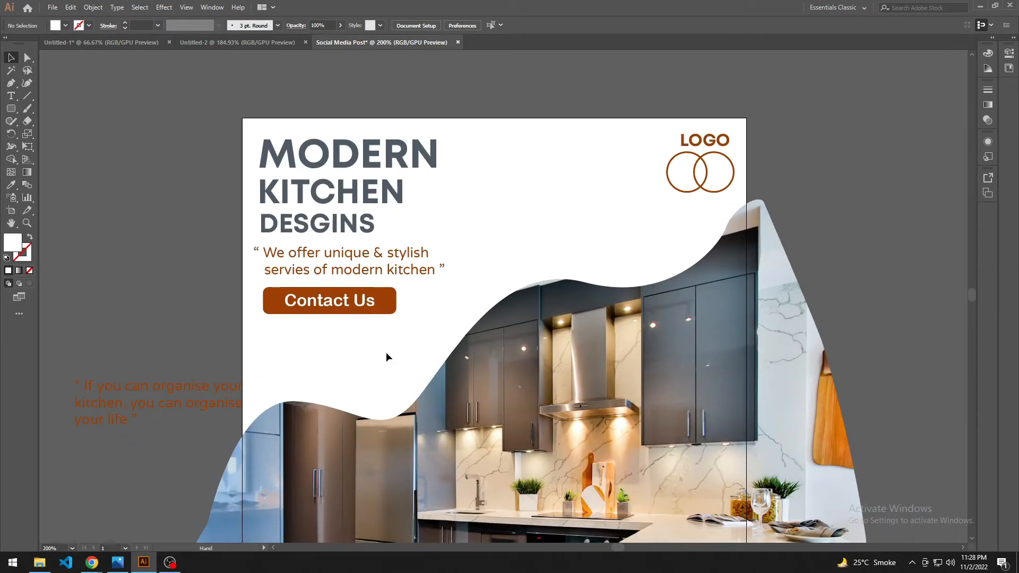
# Step: Recolour the bar inside the button group with the headline's slate grey
pyautogui.doubleClick(387, 300)
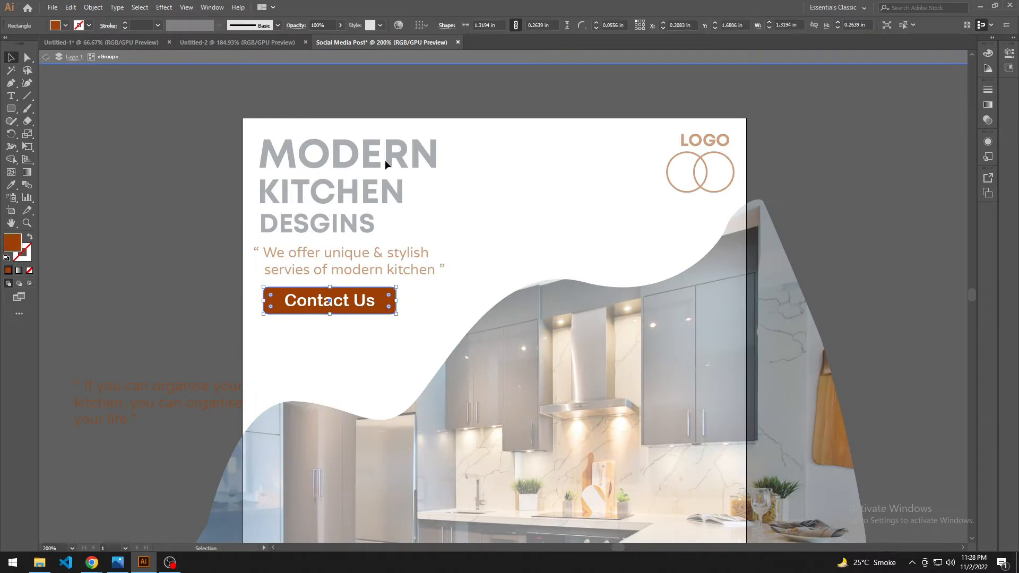
pyautogui.press('i')
pyautogui.click(402, 155)
pyautogui.press('v')
pyautogui.doubleClick(375, 345)
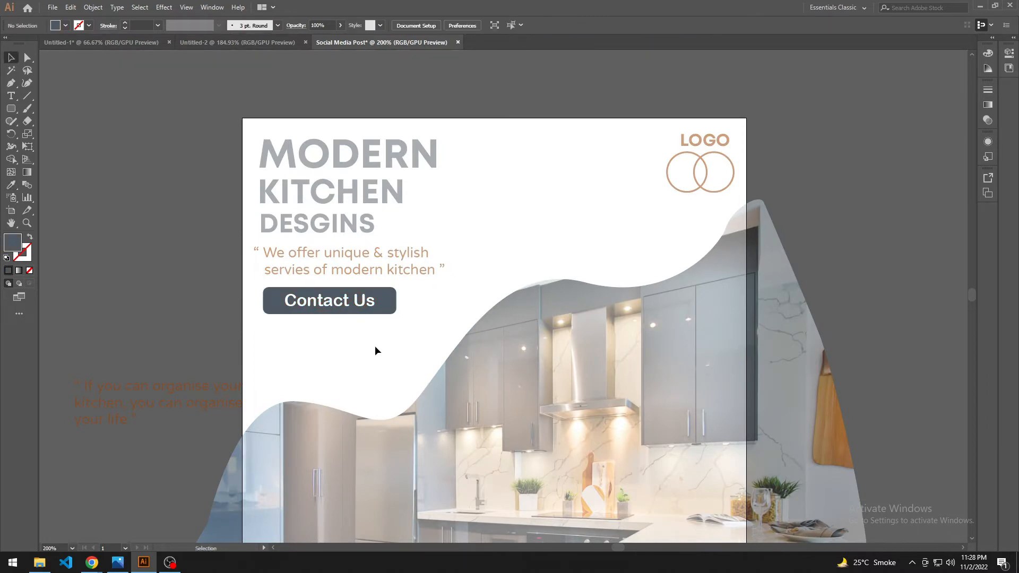
pyautogui.moveTo(348, 356); pyautogui.dragTo(381, 353)
# Step: Lower the "Contact Us" button slightly beneath the tagline
pyautogui.hotkey('ctrl', '-')
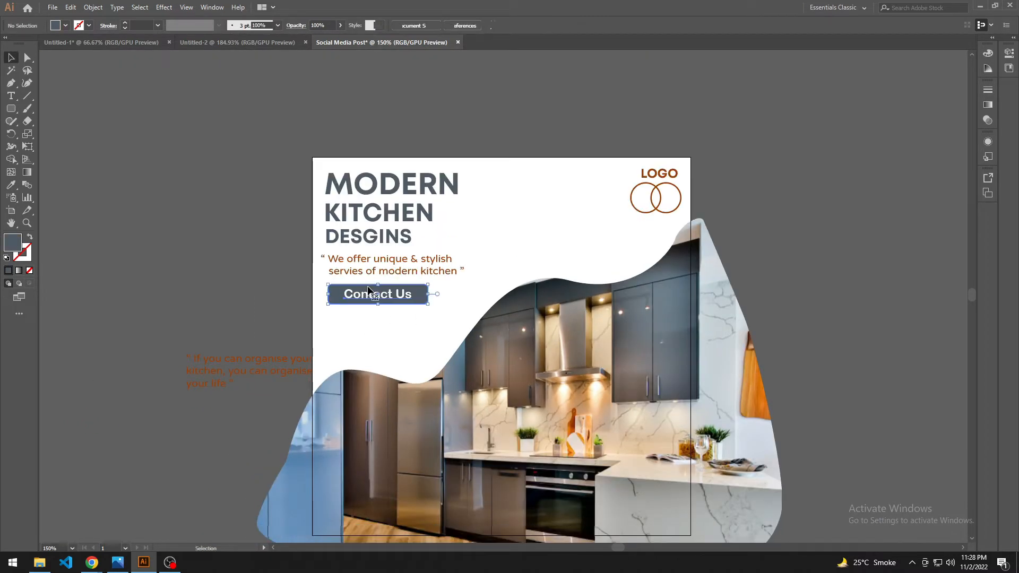
pyautogui.moveTo(372, 293); pyautogui.dragTo(419, 272)
pyautogui.click(418, 285)
pyautogui.click(466, 238)
pyautogui.moveTo(466, 238); pyautogui.dragTo(432, 264)
pyautogui.click(467, 239)
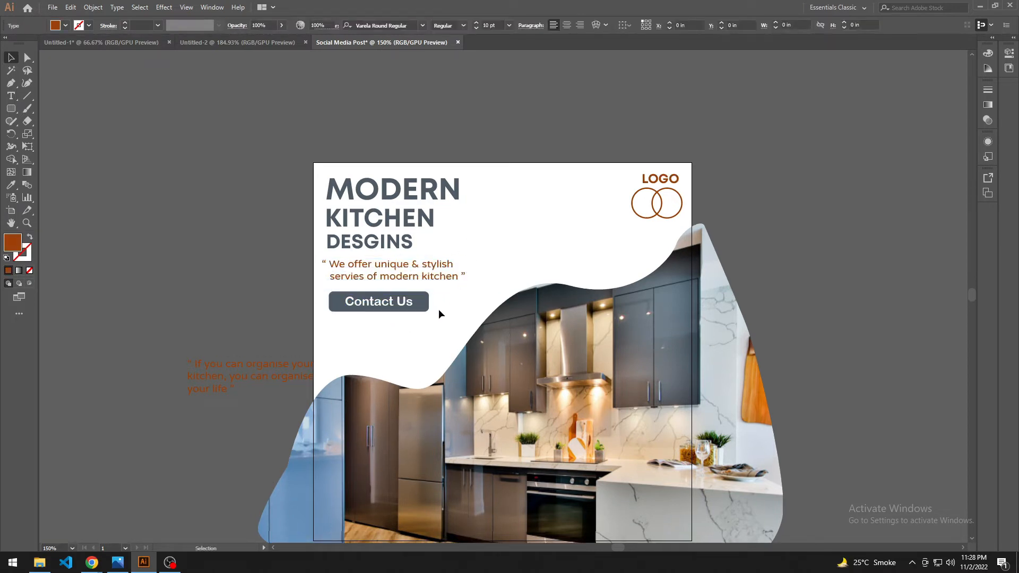
pyautogui.moveTo(415, 342); pyautogui.dragTo(414, 347)
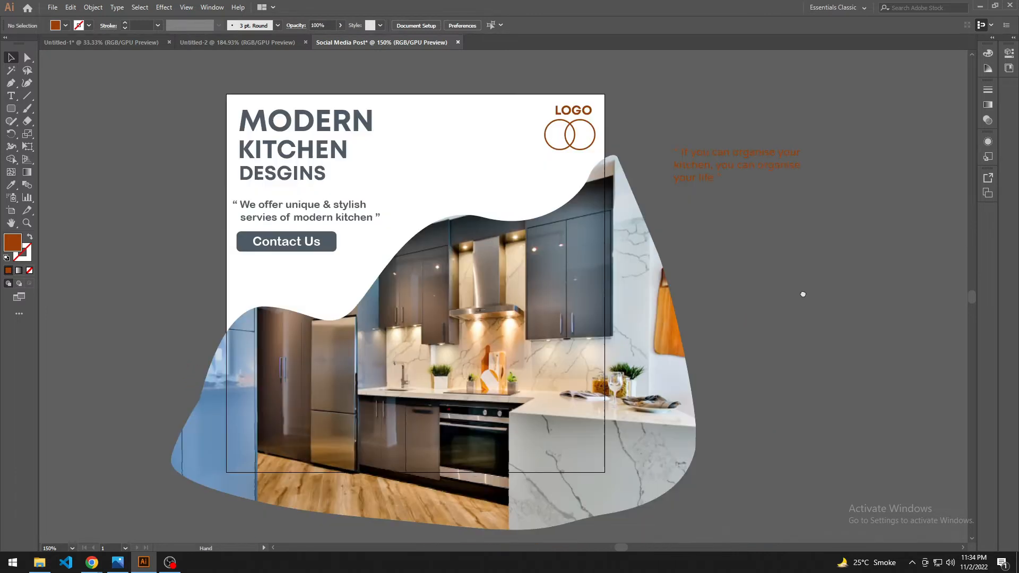
# Step: Move the Facebook and WhatsApp icons from the photo onto the empty canvas right of the artboard
pyautogui.moveTo(800, 291); pyautogui.dragTo(749, 311)
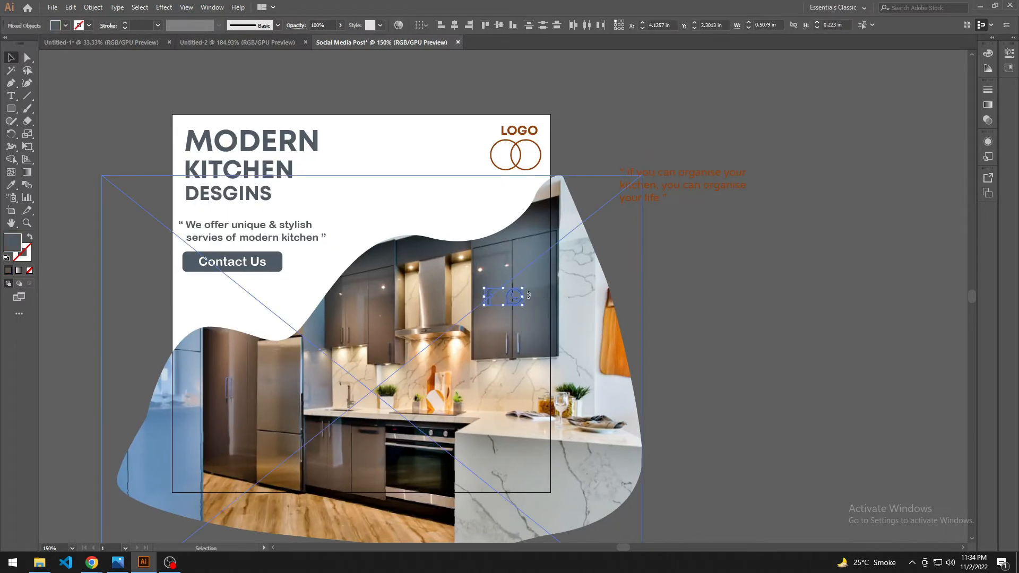
pyautogui.moveTo(515, 299); pyautogui.dragTo(712, 282)
pyautogui.click(655, 305)
pyautogui.moveTo(683, 403); pyautogui.dragTo(688, 386)
pyautogui.scroll(-1, 688, 386)
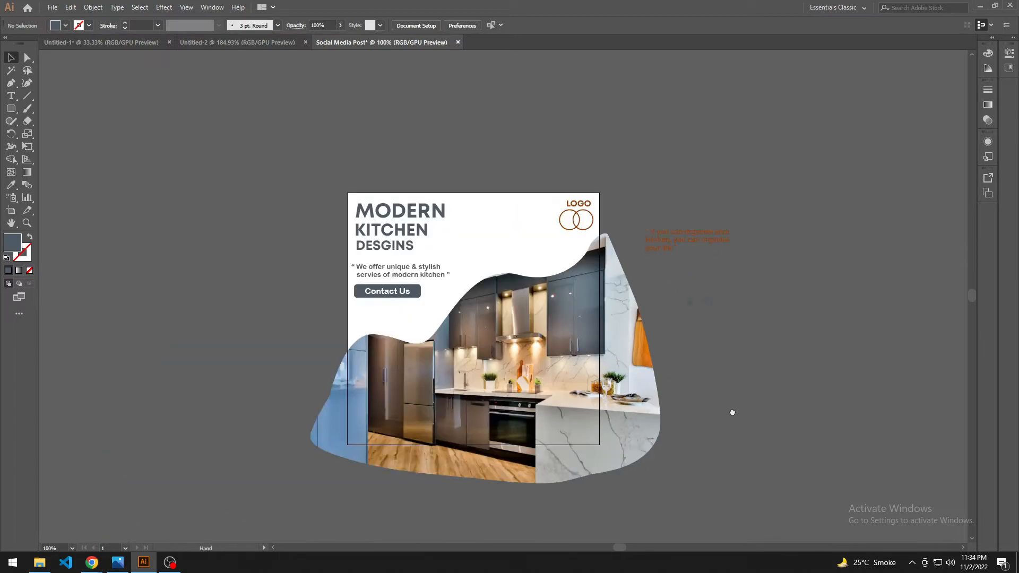
# Step: Move the masked kitchen photo up so its lower edge sits closer to the artboard's bottom
pyautogui.moveTo(732, 412); pyautogui.dragTo(724, 387)
pyautogui.moveTo(523, 383); pyautogui.dragTo(523, 357)
pyautogui.click(649, 181)
# Step: Shift the logo text and circles left, away from the artboard's right edge
pyautogui.moveTo(512, 167); pyautogui.dragTo(514, 188)
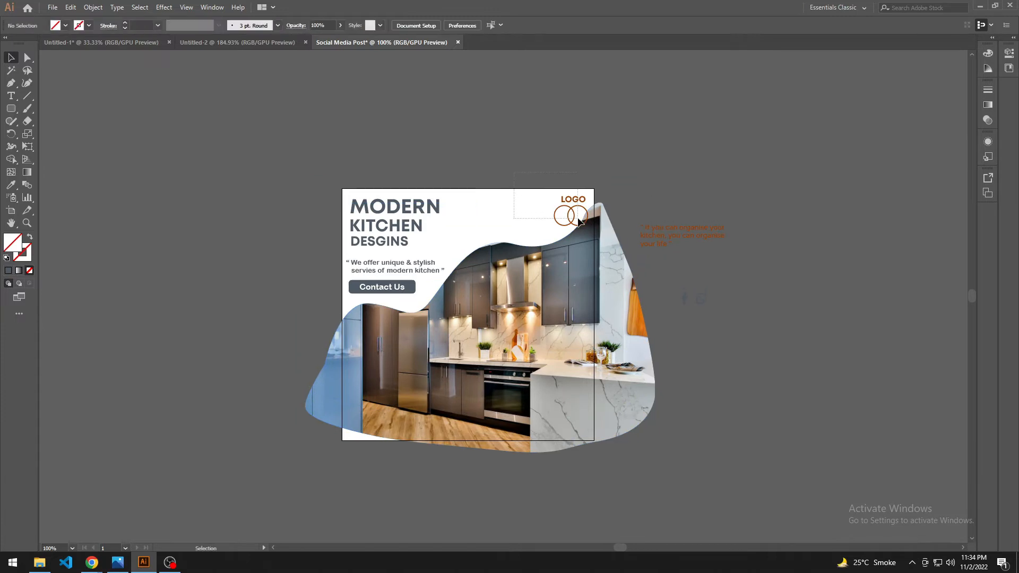
pyautogui.moveTo(577, 219); pyautogui.dragTo(550, 200)
pyautogui.click(634, 172)
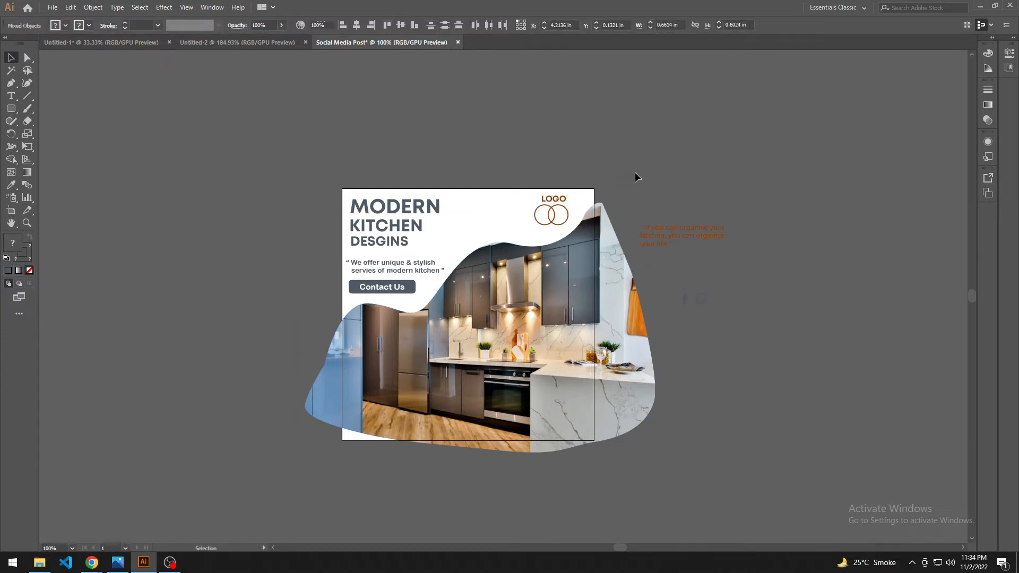
pyautogui.scroll(-2, 635, 173)
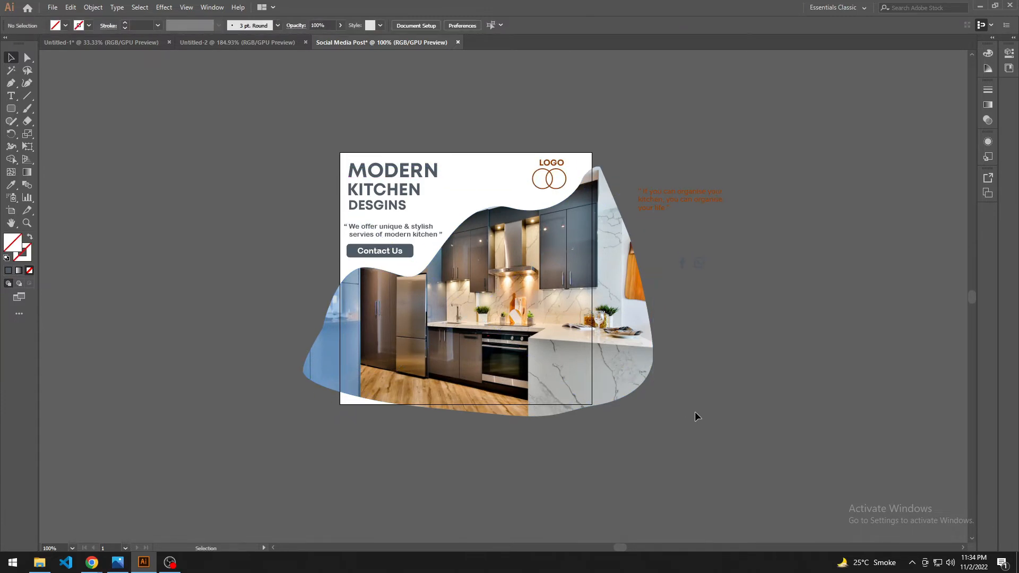
# Step: Raise the masked photo a little further, keeping its lowest point just past the artboard's bottom edge
pyautogui.moveTo(584, 365); pyautogui.dragTo(583, 359)
pyautogui.click(262, 275)
pyautogui.moveTo(276, 272); pyautogui.dragTo(232, 315)
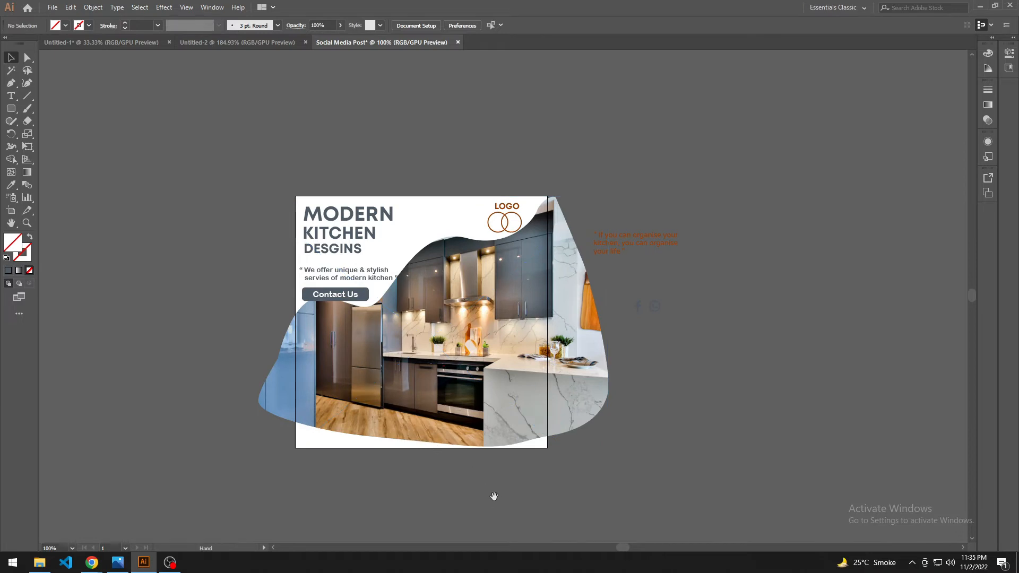
pyautogui.moveTo(494, 496); pyautogui.dragTo(492, 493)
pyautogui.moveTo(450, 421); pyautogui.dragTo(450, 425)
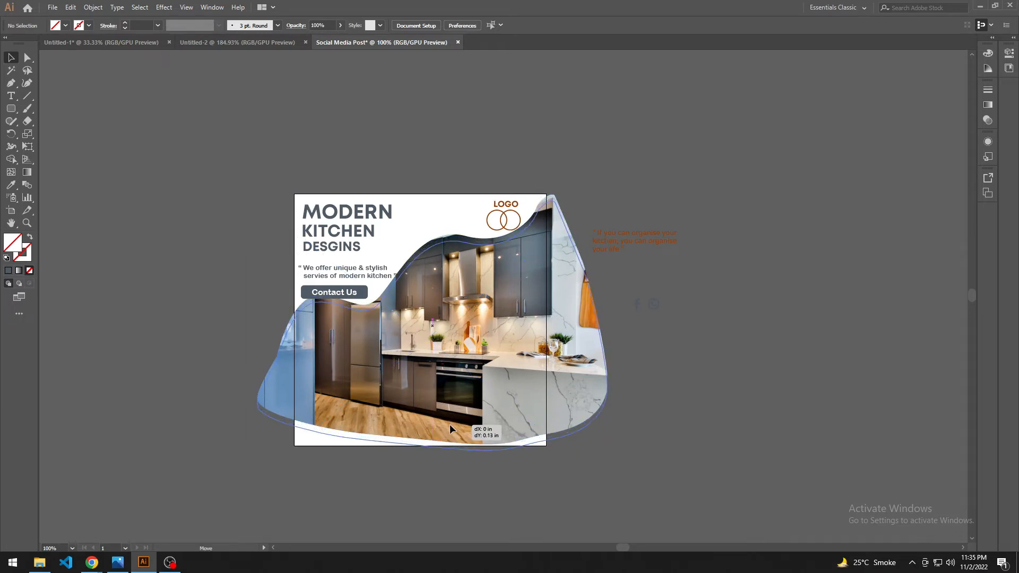
pyautogui.click(706, 282)
pyautogui.scroll(-2, 711, 306)
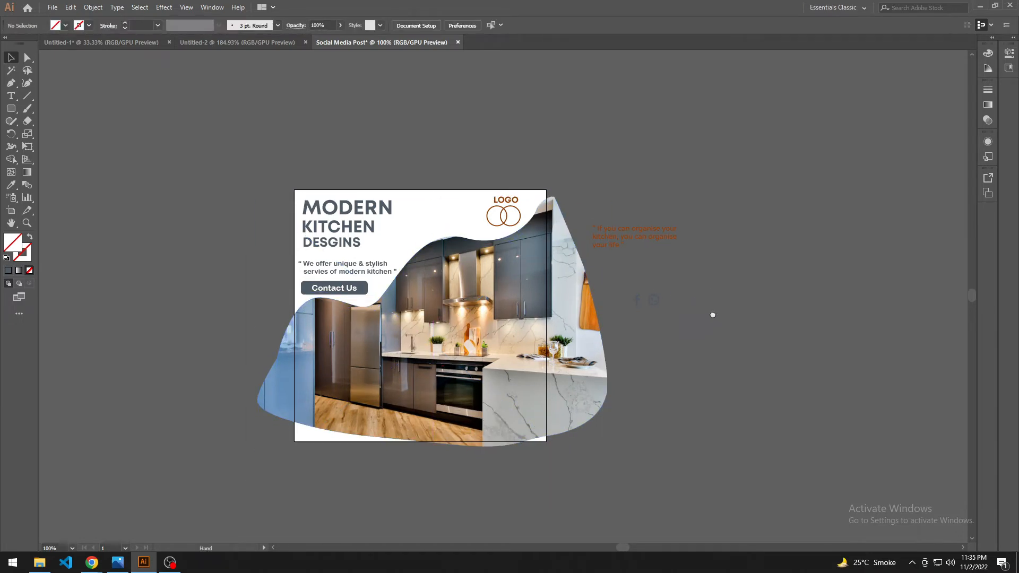
pyautogui.scroll(-1, 514, 456)
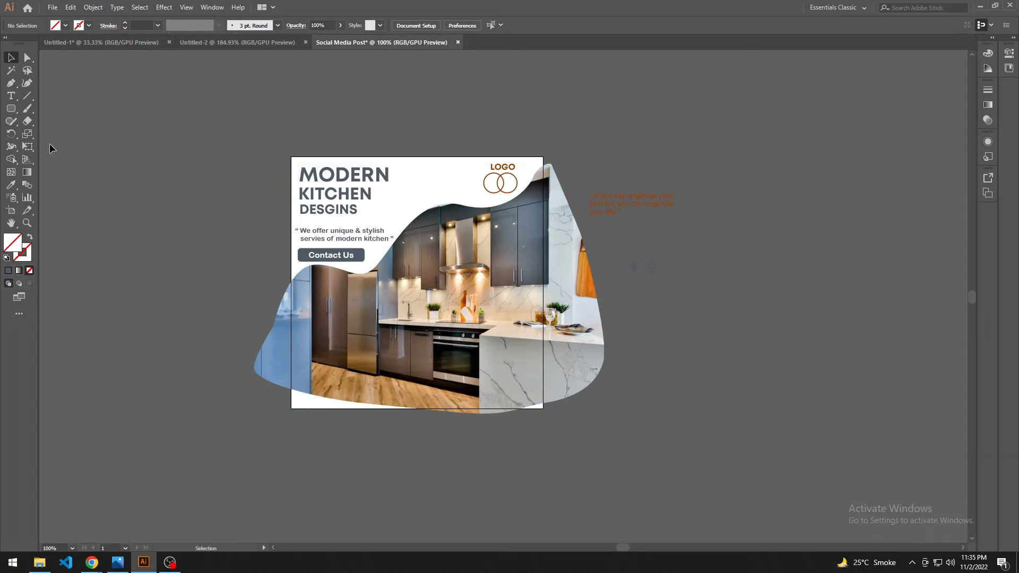
# Step: Draw a rectangle about 5.21 by 0.65 in across the artboard's bottom and fill it with dark grey sampled from the cabinets
pyautogui.moveTo(15, 113); pyautogui.dragTo(38, 114)
pyautogui.moveTo(362, 414); pyautogui.dragTo(547, 413)
pyautogui.press('i')
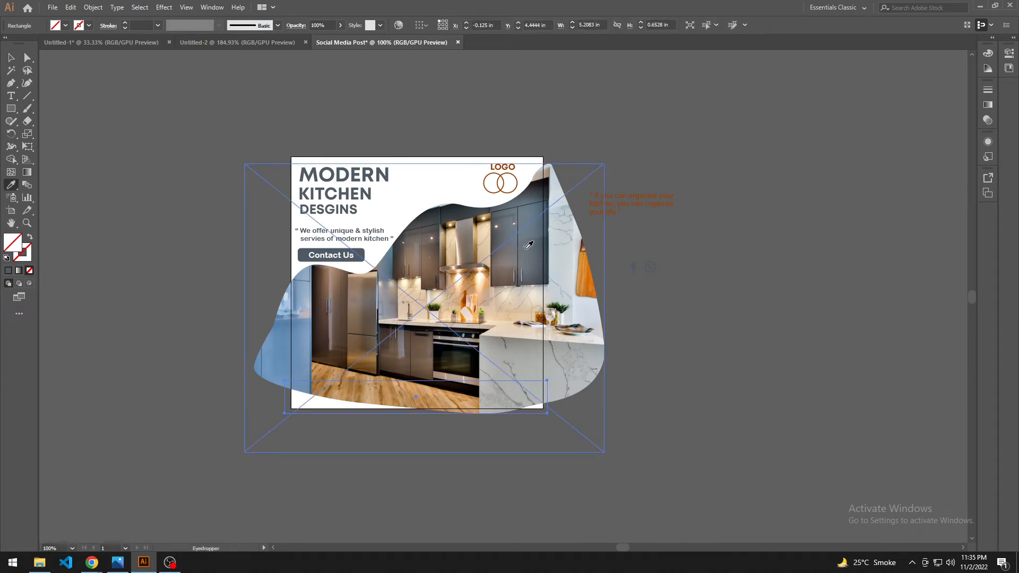
pyautogui.click(525, 249)
pyautogui.click(536, 186)
pyautogui.click(540, 193)
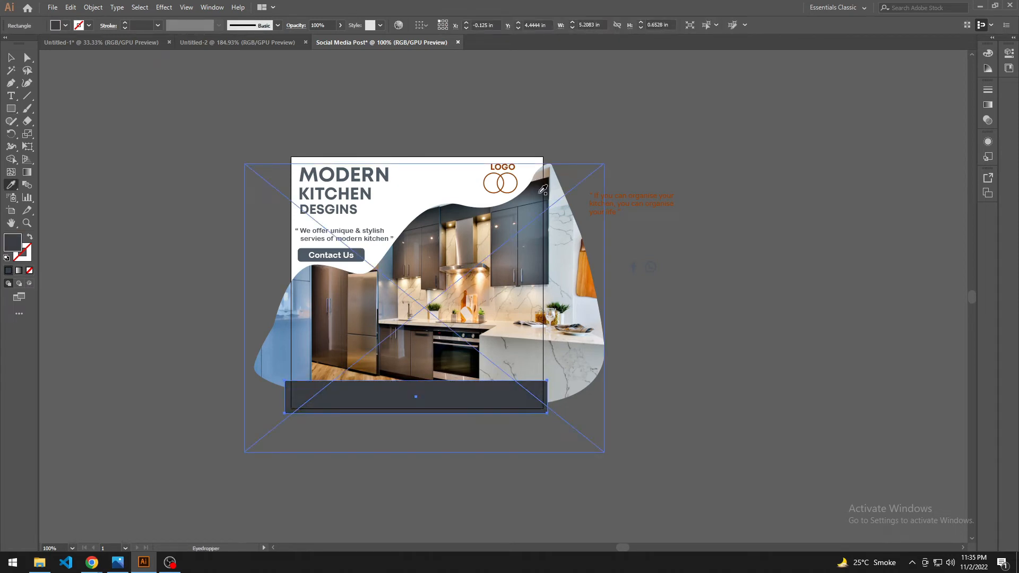
pyautogui.press('v')
pyautogui.click(556, 135)
# Step: Fill the Facebook and WhatsApp icons beside the artboard with white
pyautogui.moveTo(632, 427); pyautogui.dragTo(600, 445)
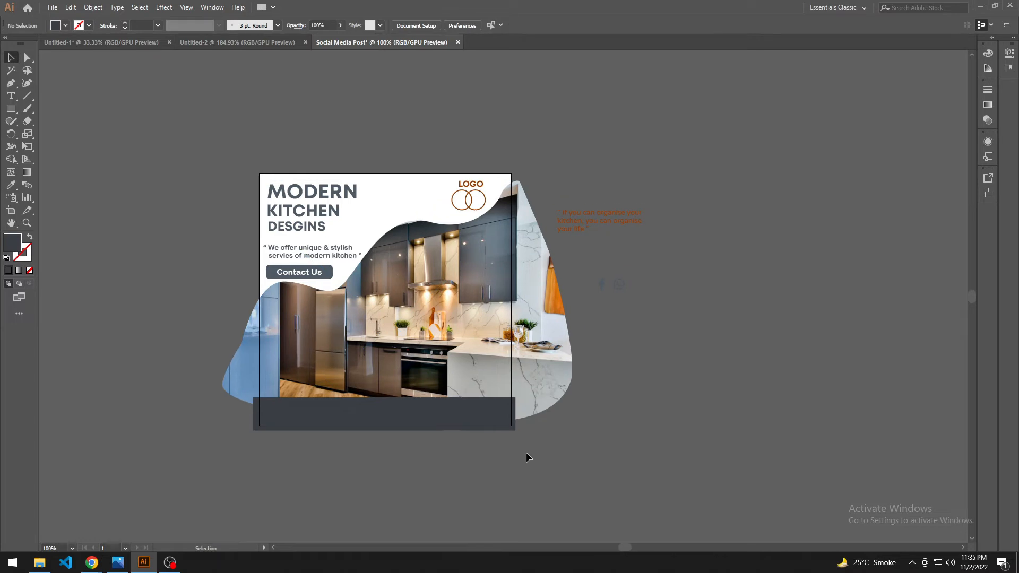
pyautogui.moveTo(526, 453); pyautogui.dragTo(523, 480)
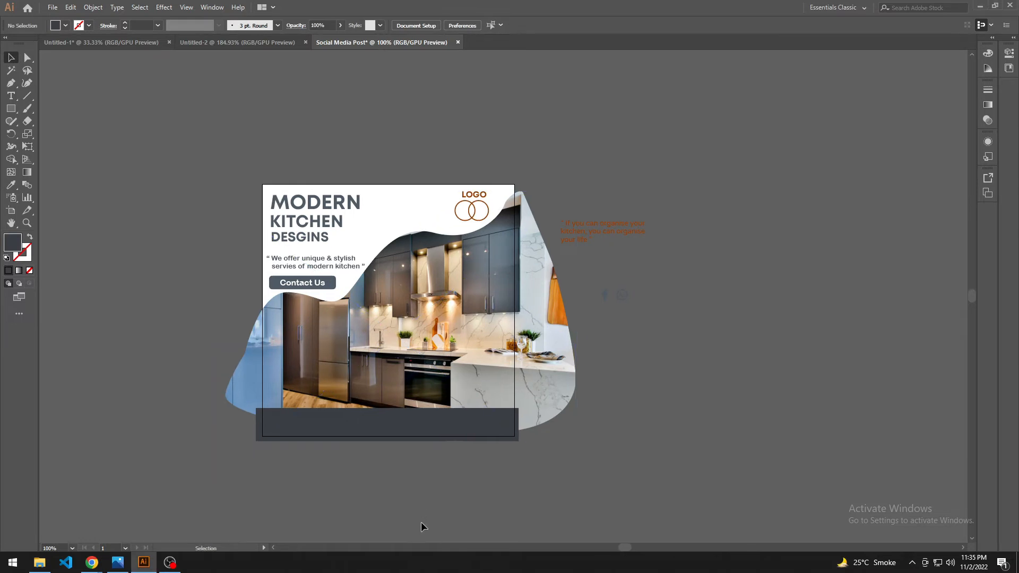
pyautogui.moveTo(434, 498); pyautogui.dragTo(433, 509)
pyautogui.scroll(1, 425, 492)
pyautogui.moveTo(625, 479); pyautogui.dragTo(633, 524)
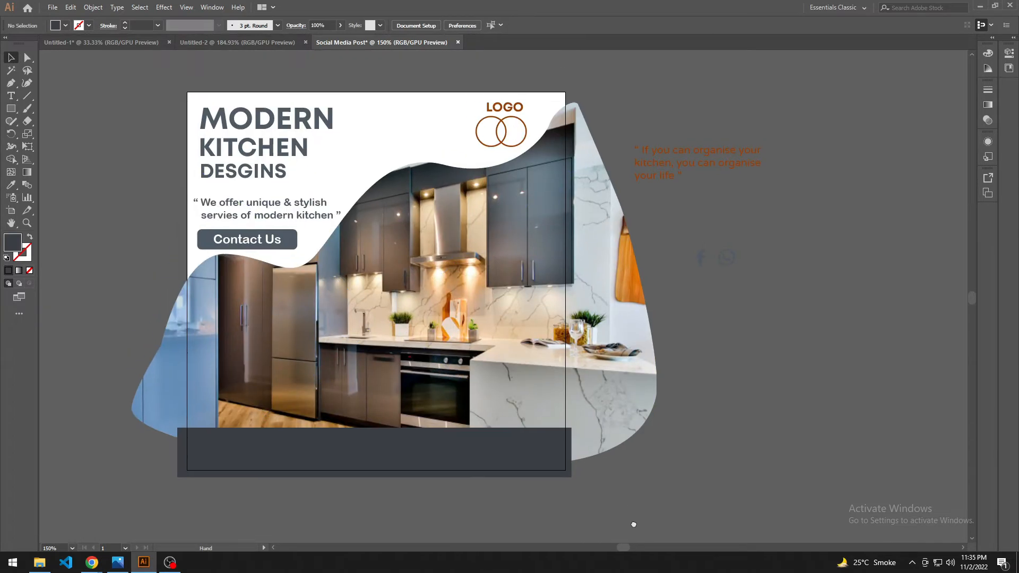
pyautogui.moveTo(553, 530); pyautogui.dragTo(557, 548)
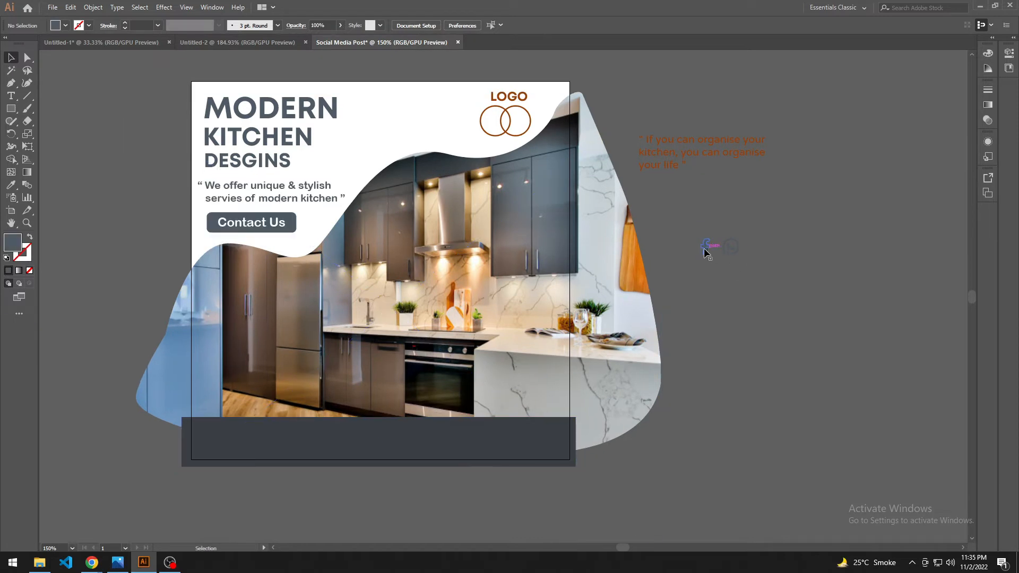
pyautogui.moveTo(686, 230); pyautogui.dragTo(787, 290)
pyautogui.press('i')
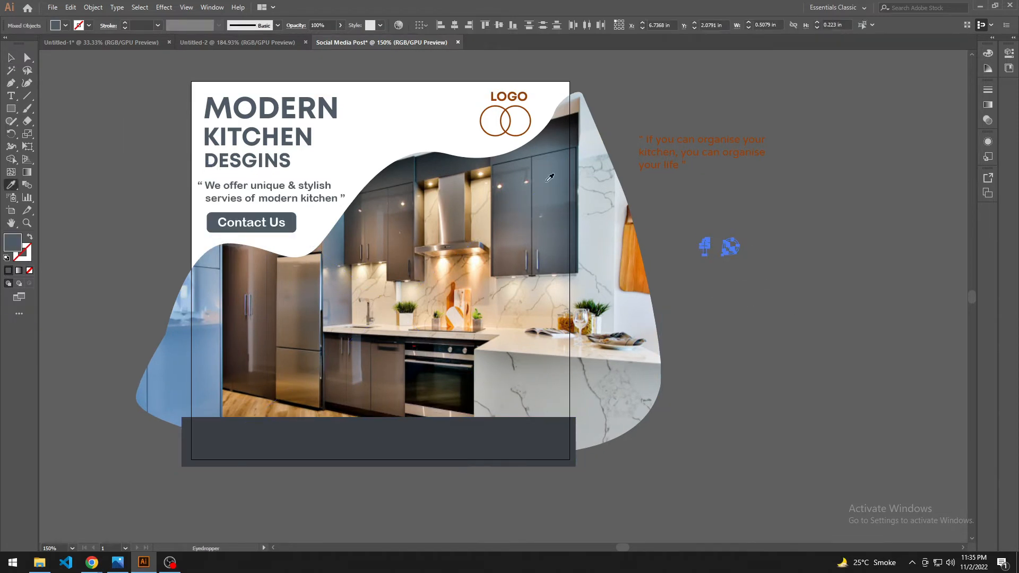
pyautogui.click(738, 294)
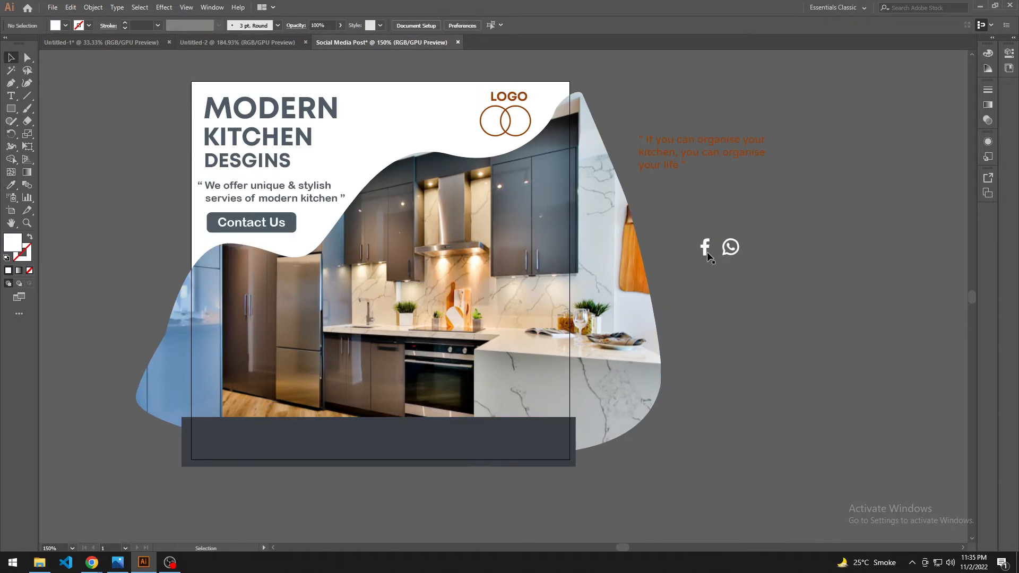
# Step: Move the WhatsApp icon onto the left end of the footer bar and reduce the bar's height to about 0.49 in
pyautogui.moveTo(737, 246); pyautogui.dragTo(243, 442)
pyautogui.click(355, 424)
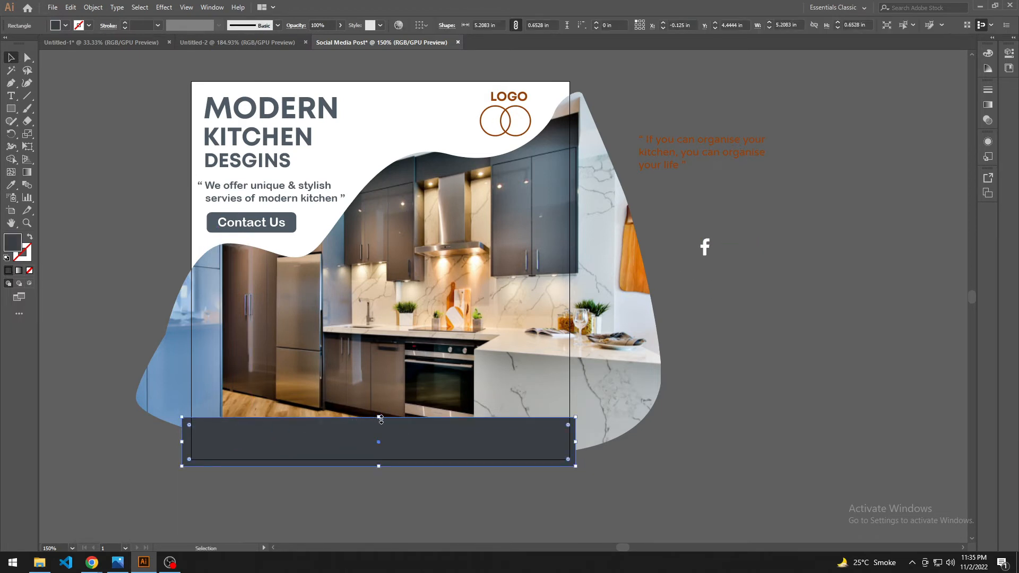
pyautogui.moveTo(381, 419); pyautogui.dragTo(383, 425)
pyautogui.click(337, 484)
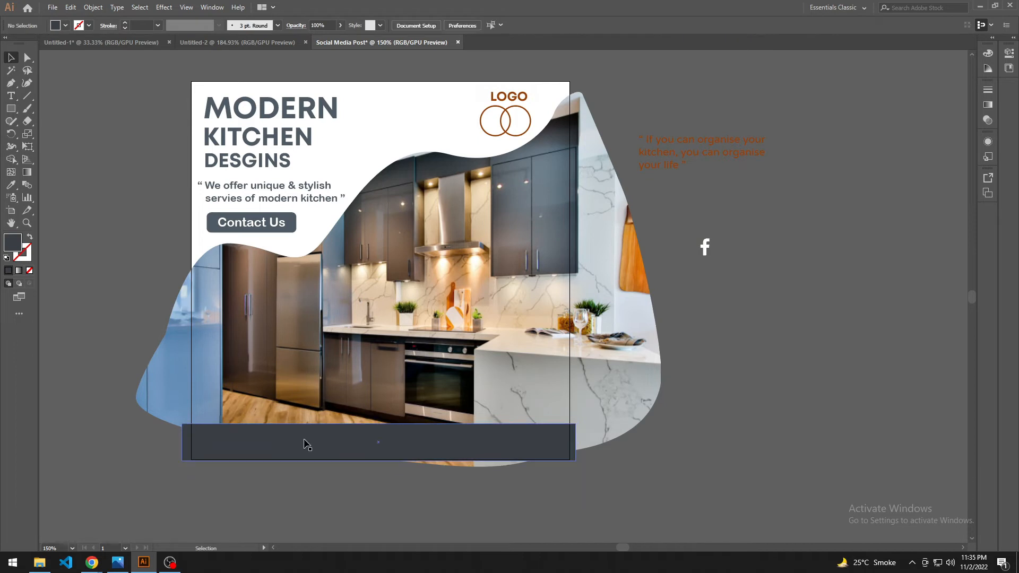
# Step: Send the dark grey footer bar to the back of the stacking order
pyautogui.rightClick(306, 443)
pyautogui.moveTo(361, 385)
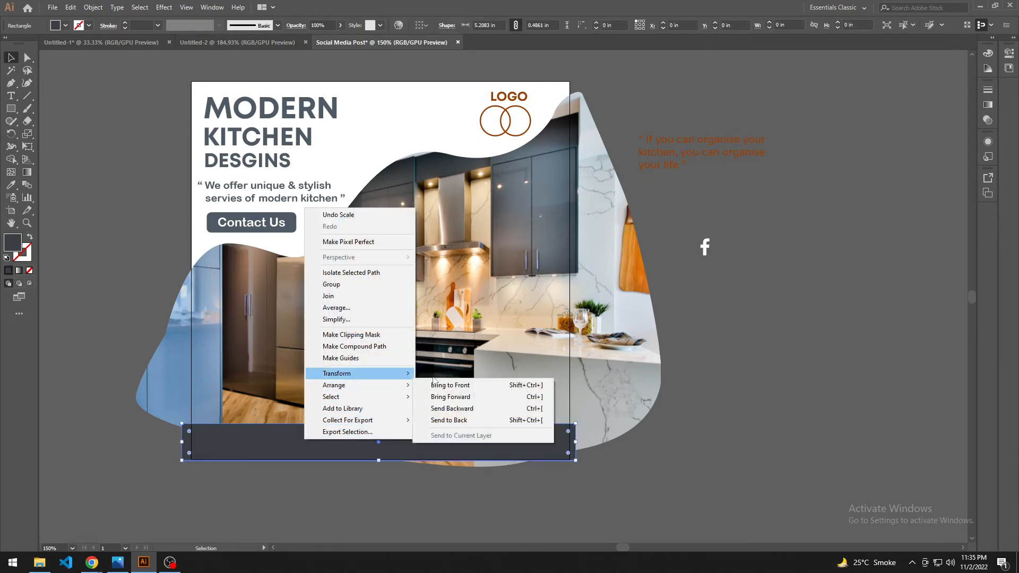
pyautogui.click(466, 409)
pyautogui.rightClick(455, 445)
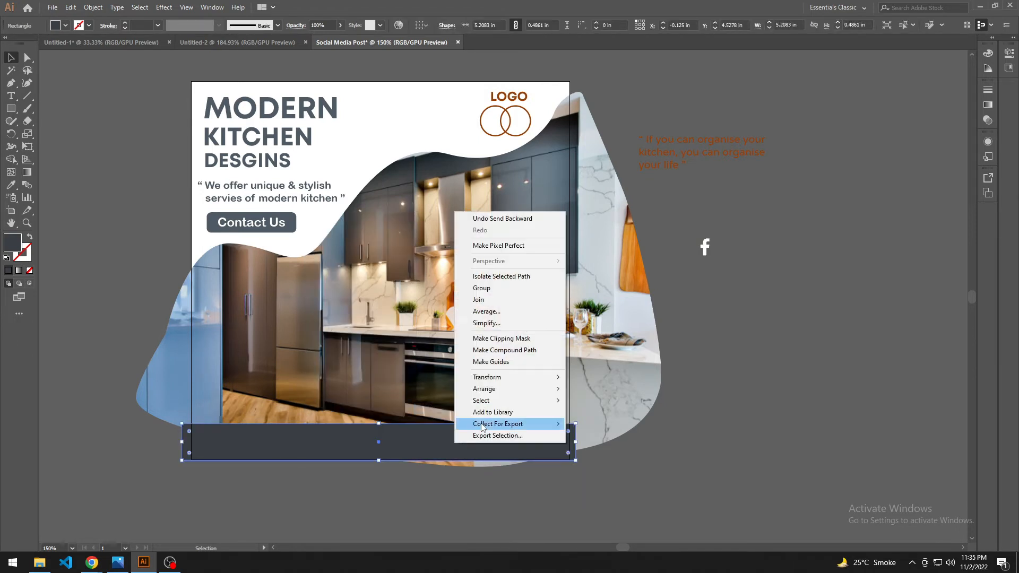
pyautogui.moveTo(487, 389)
pyautogui.click(594, 422)
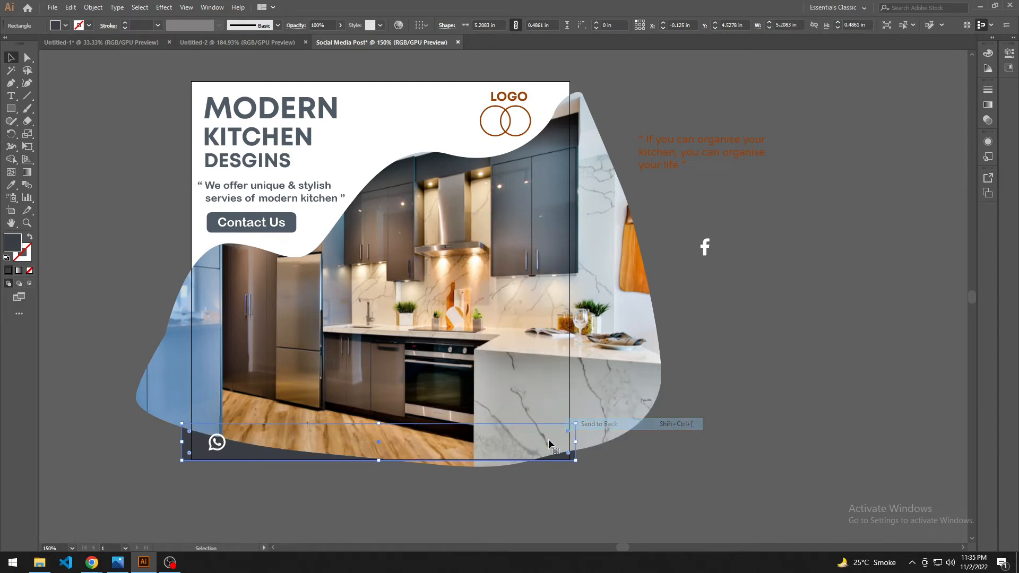
# Step: Bring the footer bar and the WhatsApp icon together to the front, above the masked photo
pyautogui.click(275, 479)
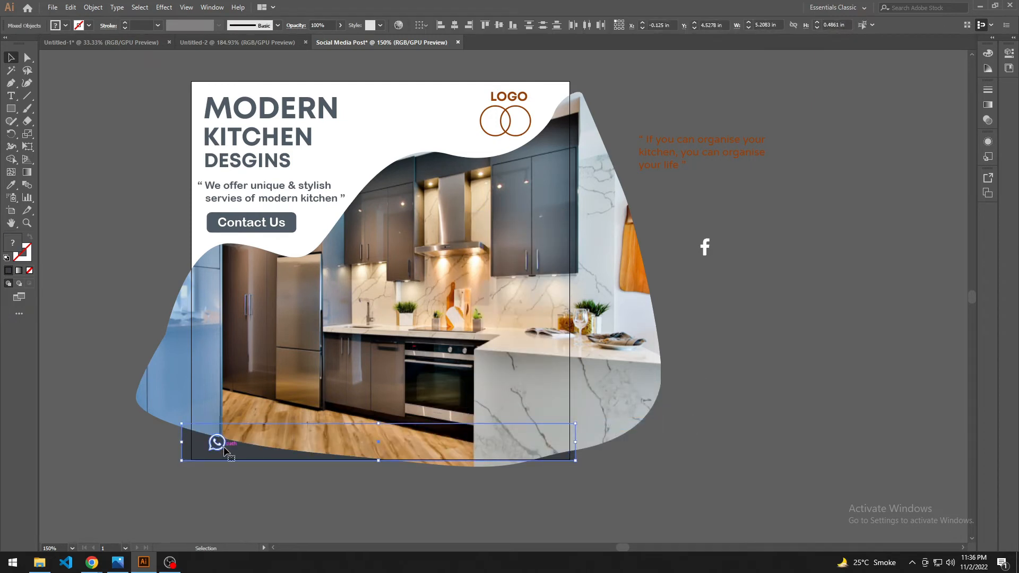
pyautogui.rightClick(224, 450)
pyautogui.moveTo(255, 394)
pyautogui.click(366, 394)
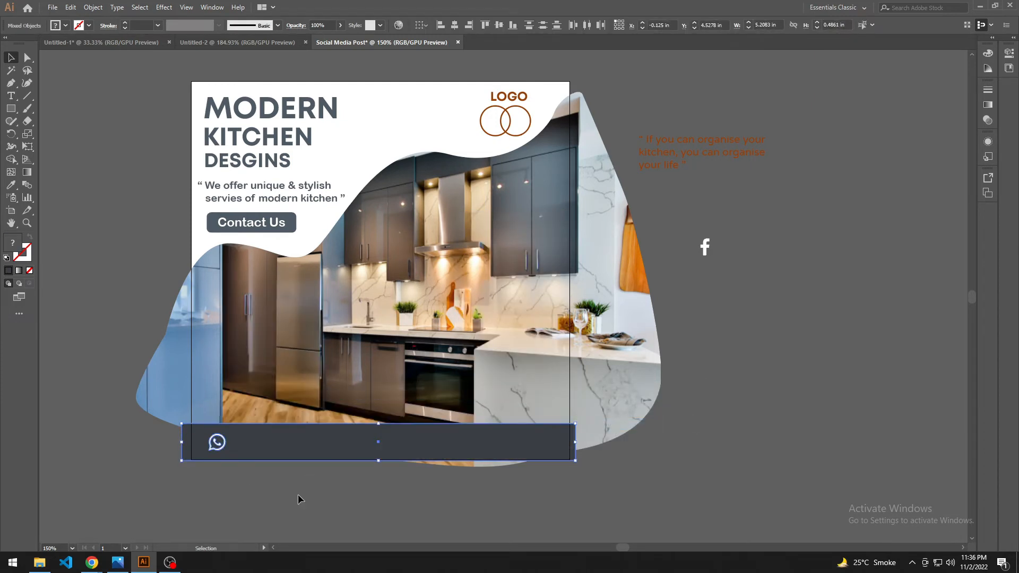
pyautogui.click(298, 499)
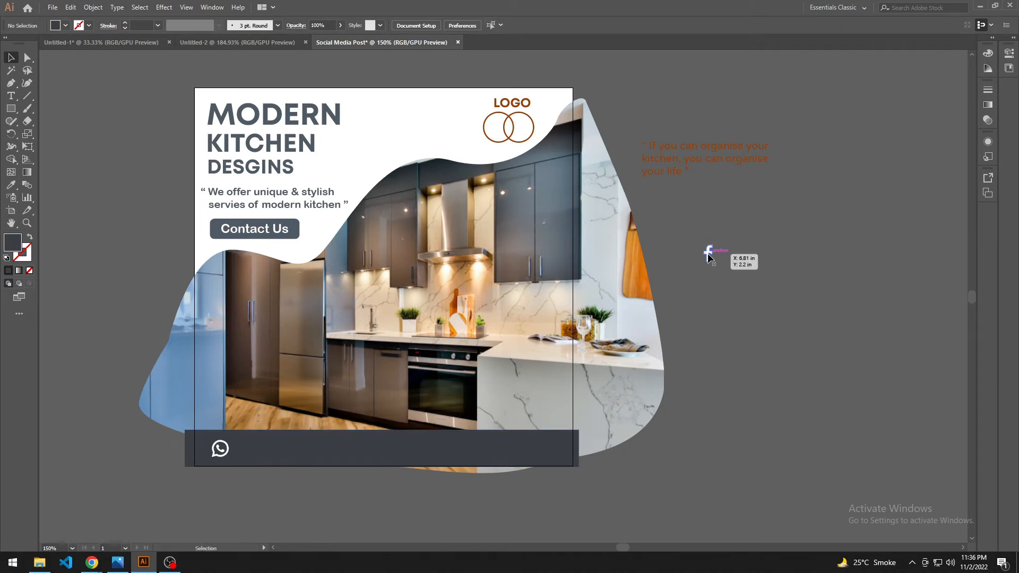
pyautogui.moveTo(707, 254); pyautogui.dragTo(410, 449)
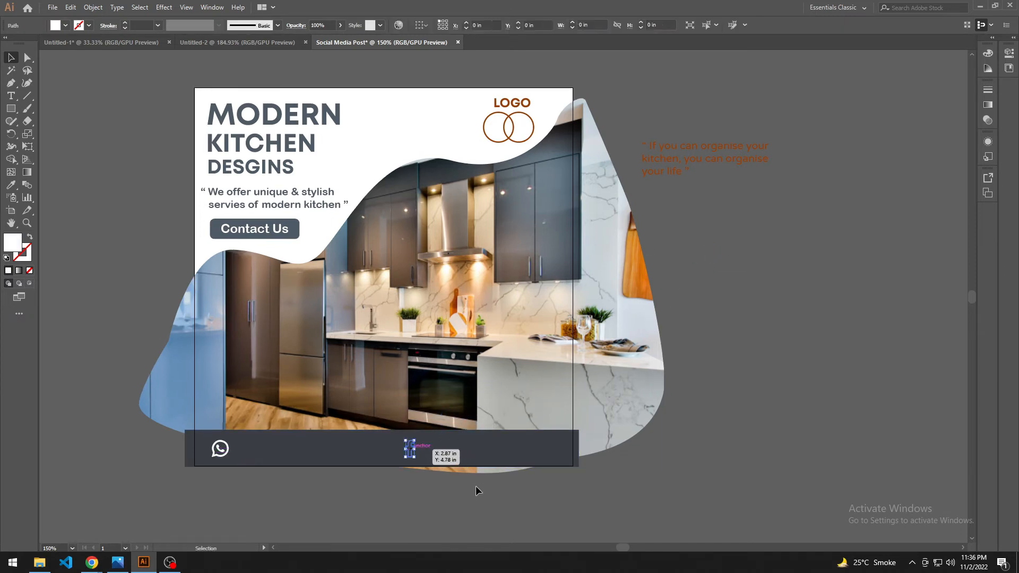
pyautogui.click(475, 487)
pyautogui.hotkey('ctrl', 'z')
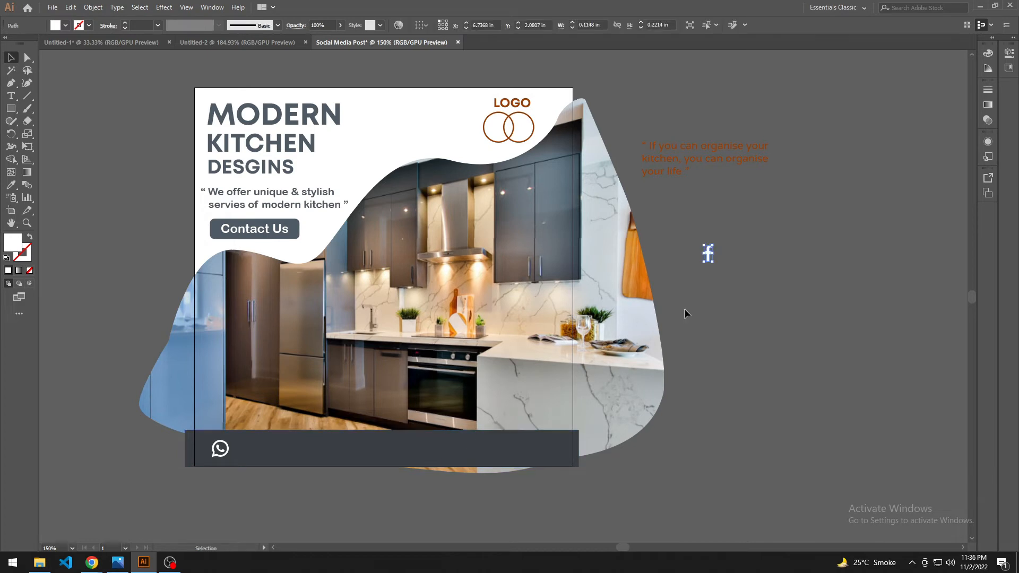
# Step: Bring the Facebook icon to the front and place it on the footer bar, right of the bar's centre
pyautogui.rightClick(711, 256)
pyautogui.moveTo(743, 431)
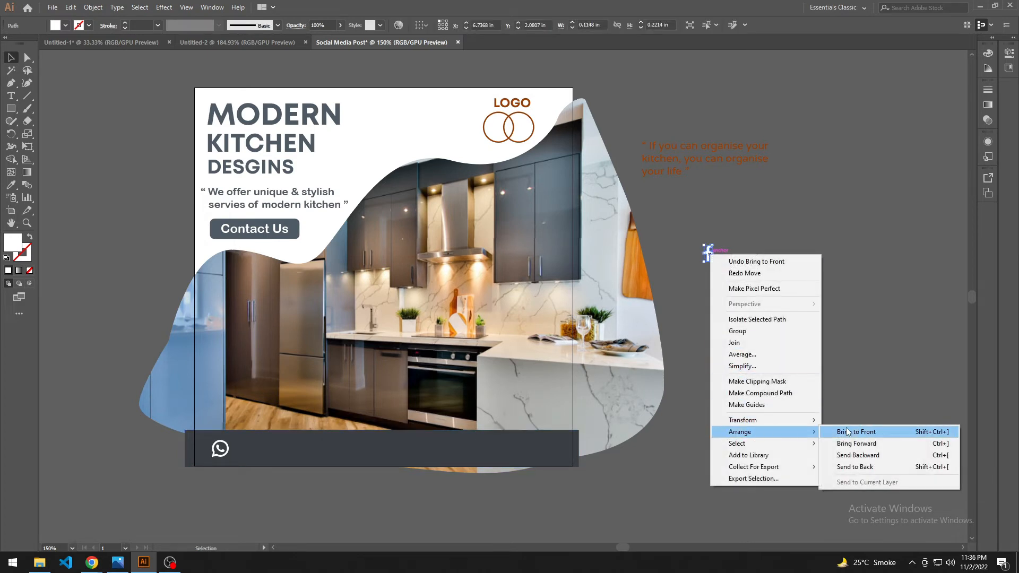
pyautogui.click(860, 432)
pyautogui.moveTo(703, 253); pyautogui.dragTo(574, 354)
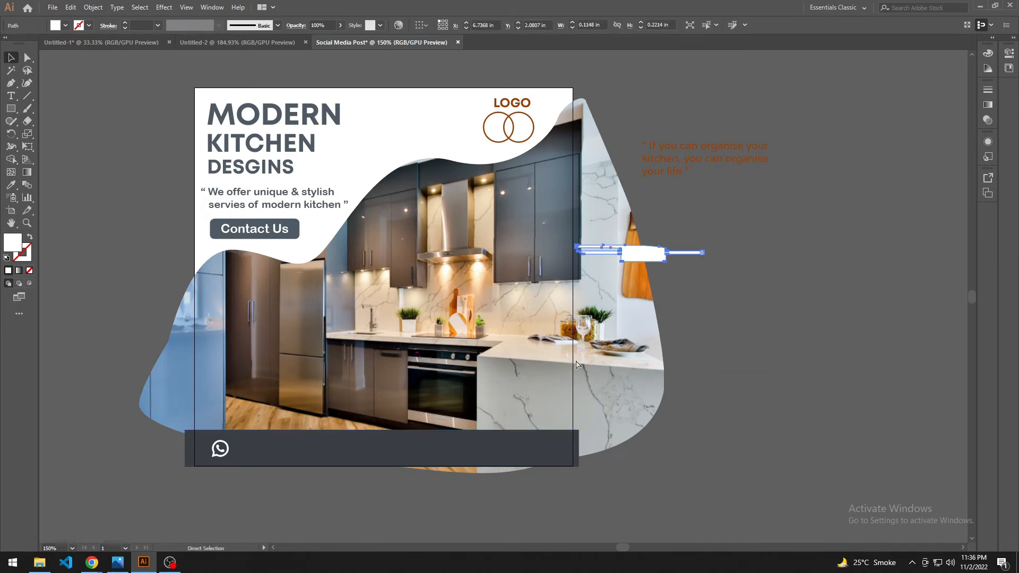
pyautogui.hotkey('ctrl', 'z')
pyautogui.click(668, 224)
pyautogui.moveTo(708, 253); pyautogui.dragTo(430, 449)
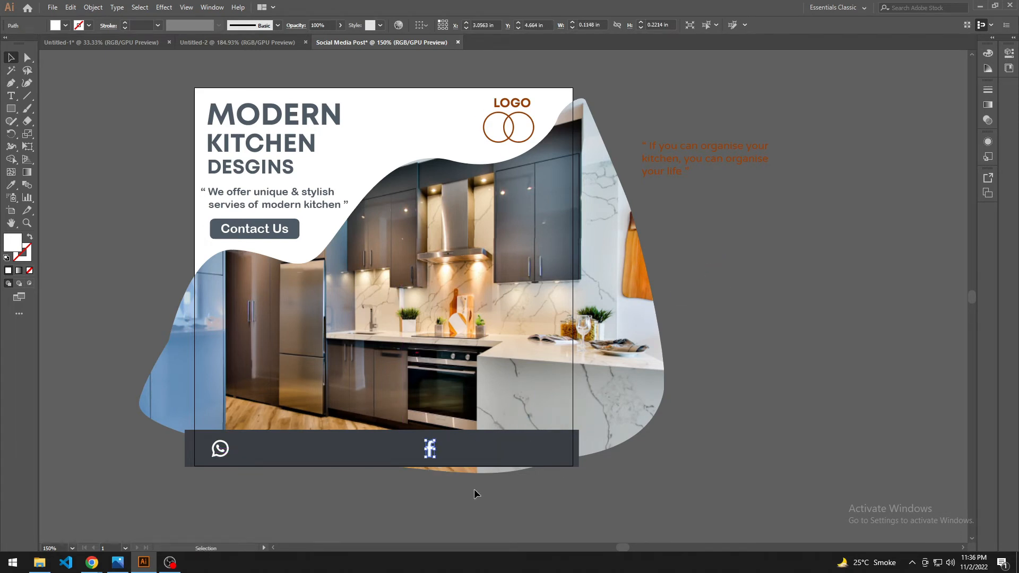
pyautogui.click(474, 488)
pyautogui.scroll(-1, 474, 488)
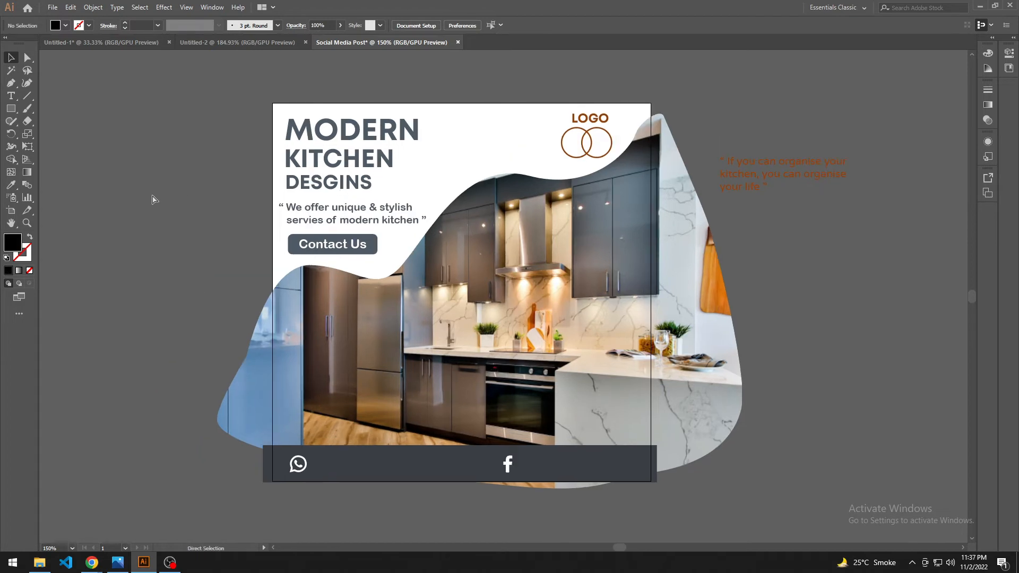
# Step: Paste the phone number and "/Perfect Timber Mart" texts, place them below the artboard and recolour them white
pyautogui.hotkey('ctrl', 'v')
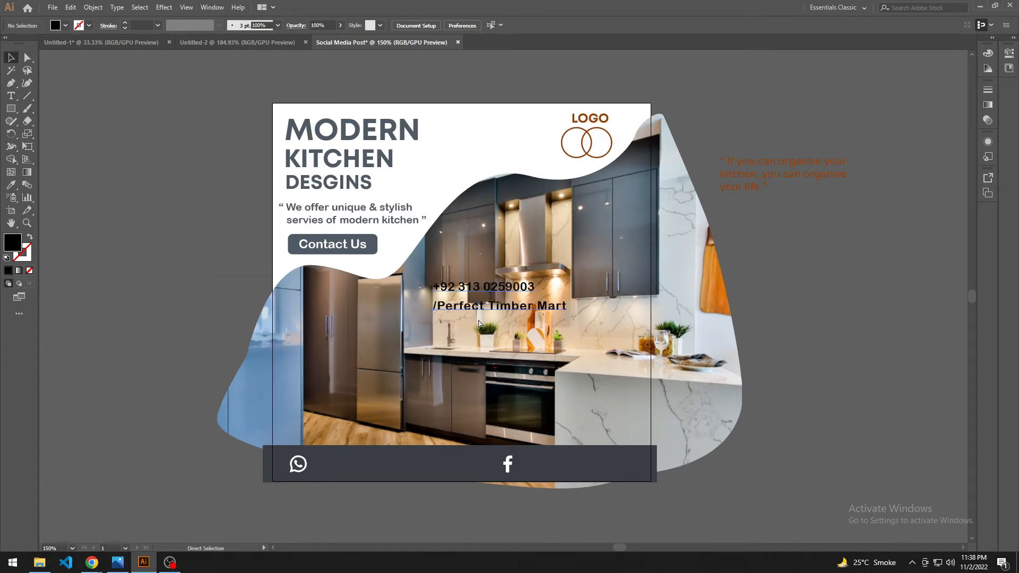
pyautogui.moveTo(494, 305); pyautogui.dragTo(414, 517)
pyautogui.press('i')
pyautogui.click(434, 146)
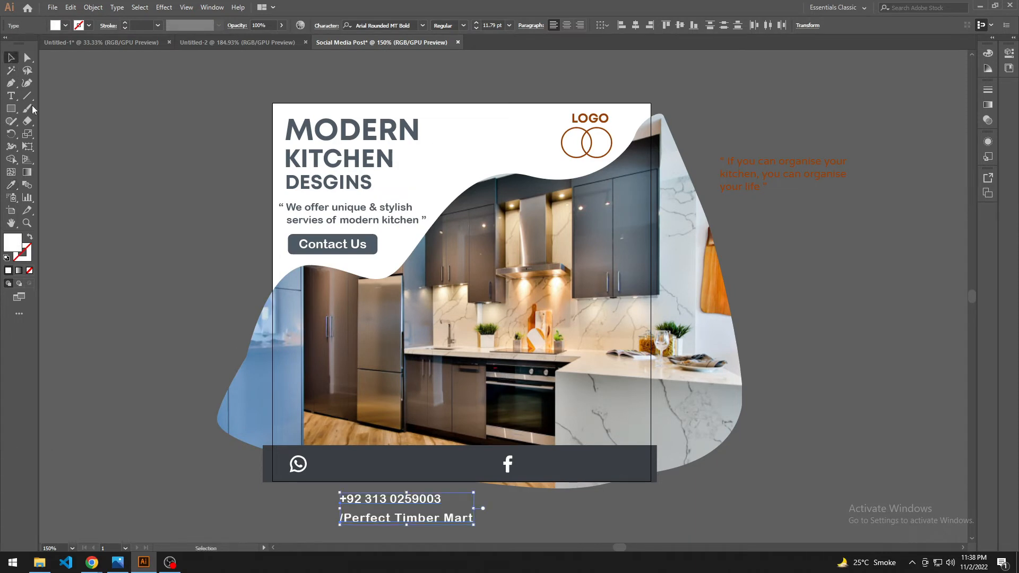
# Step: Place the phone number beside the WhatsApp icon and "/Perfect Timber Mart" at the footer bar's right end
pyautogui.moveTo(393, 499); pyautogui.dragTo(370, 467)
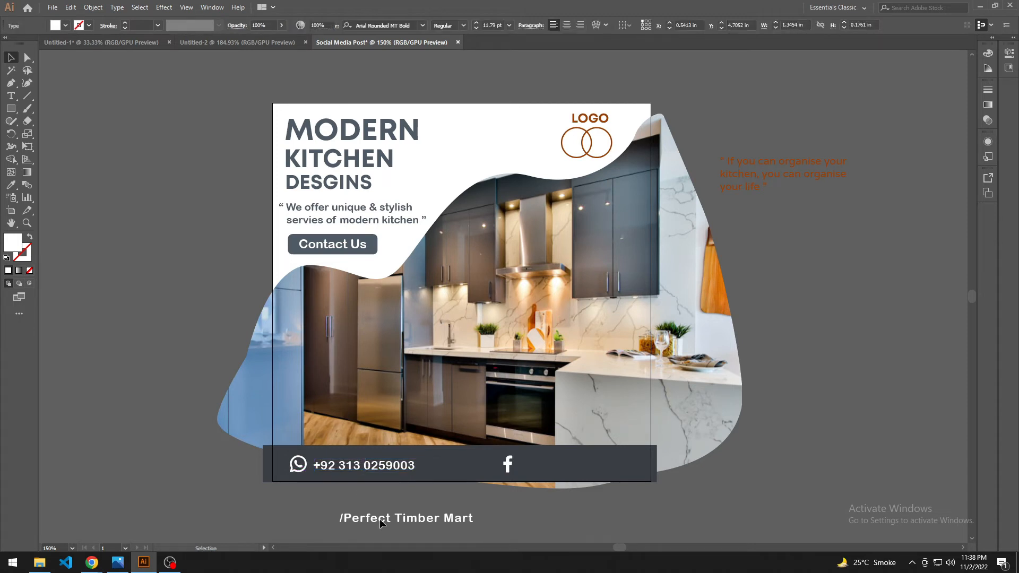
pyautogui.moveTo(380, 518); pyautogui.dragTo(569, 475)
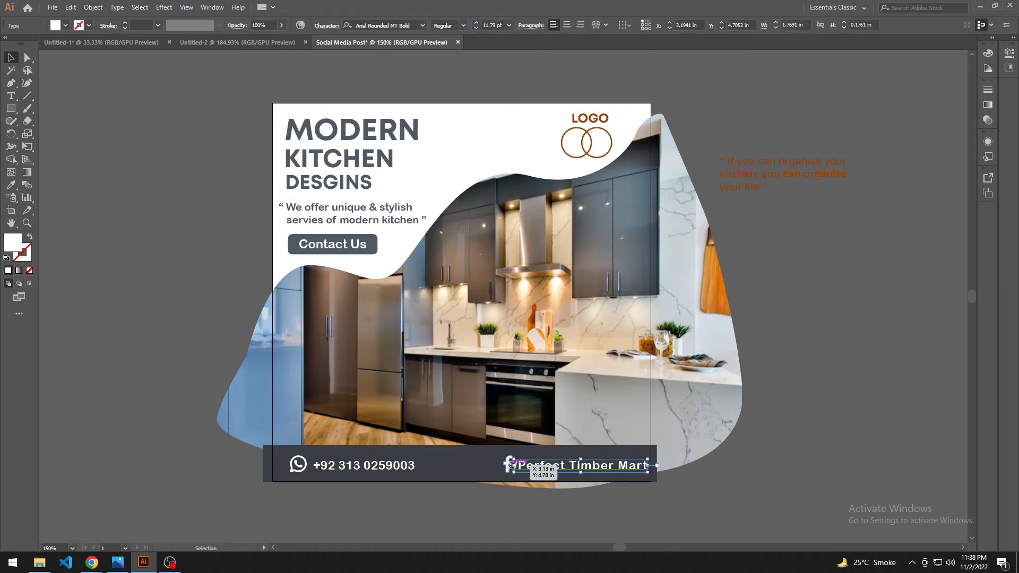
pyautogui.click(542, 505)
# Step: Shift the Facebook icon left to clear the page name, and move "/Perfect Timber Mart" slightly left toward it
pyautogui.scroll(1, 543, 505)
pyautogui.moveTo(537, 511); pyautogui.dragTo(526, 519)
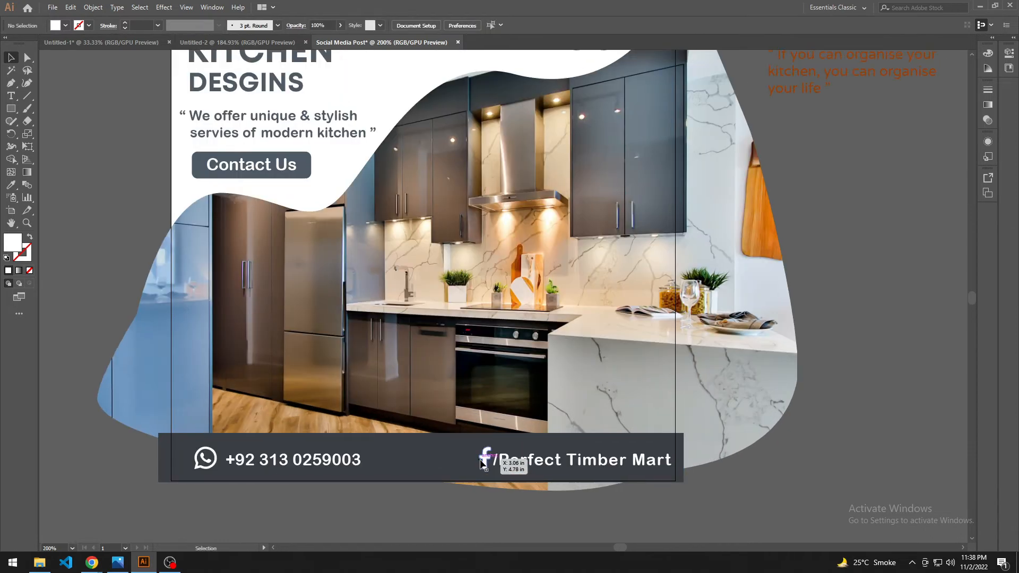
pyautogui.moveTo(473, 459); pyautogui.dragTo(474, 459)
pyautogui.click(516, 464)
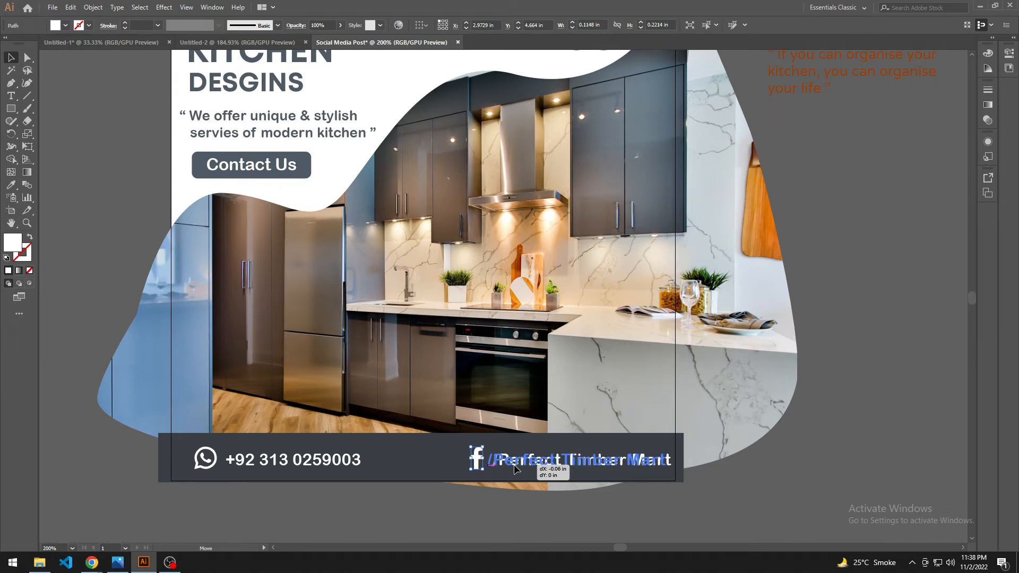
pyautogui.click(528, 516)
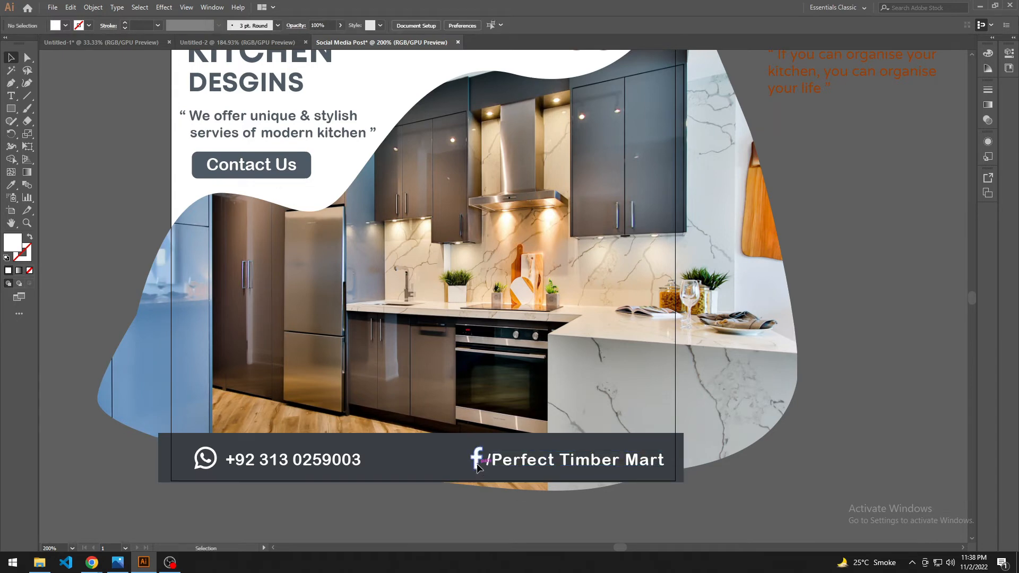
# Step: Scale the WhatsApp icon down to about 0.15 in and move it closer to the phone number
pyautogui.moveTo(244, 508); pyautogui.dragTo(310, 482)
pyautogui.scroll(2, 309, 483)
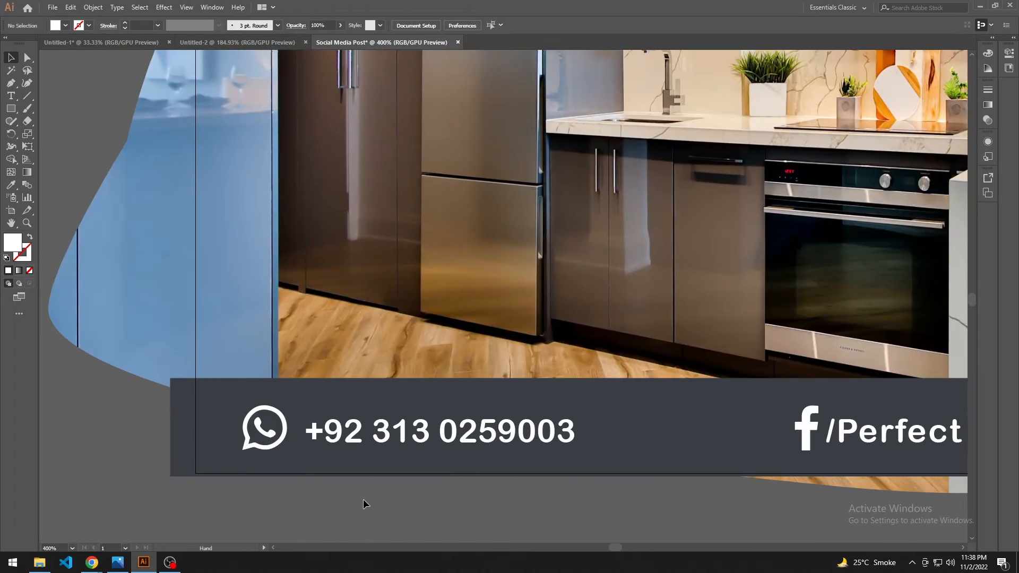
pyautogui.click(287, 438)
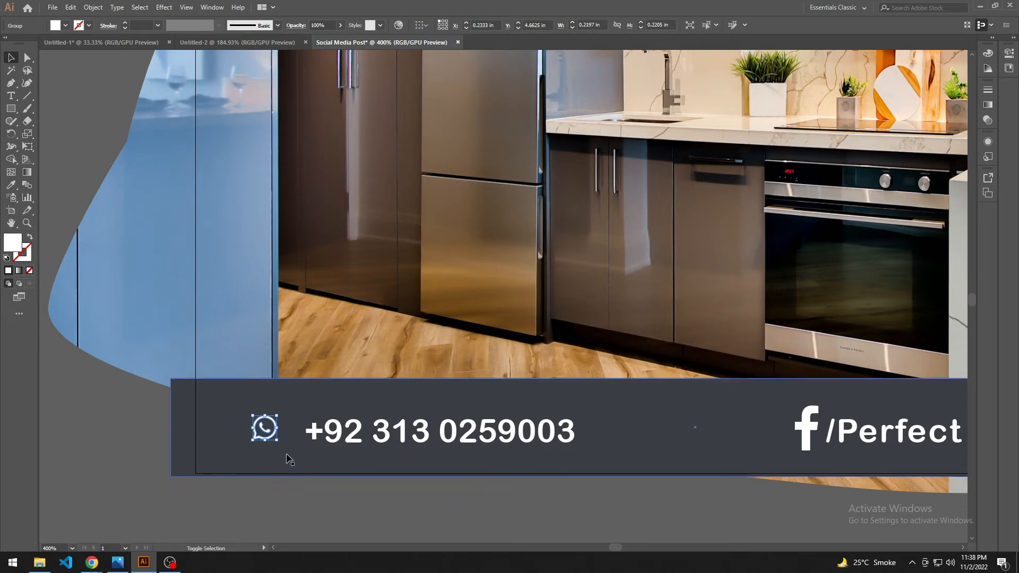
pyautogui.click(318, 491)
pyautogui.scroll(-3, 316, 486)
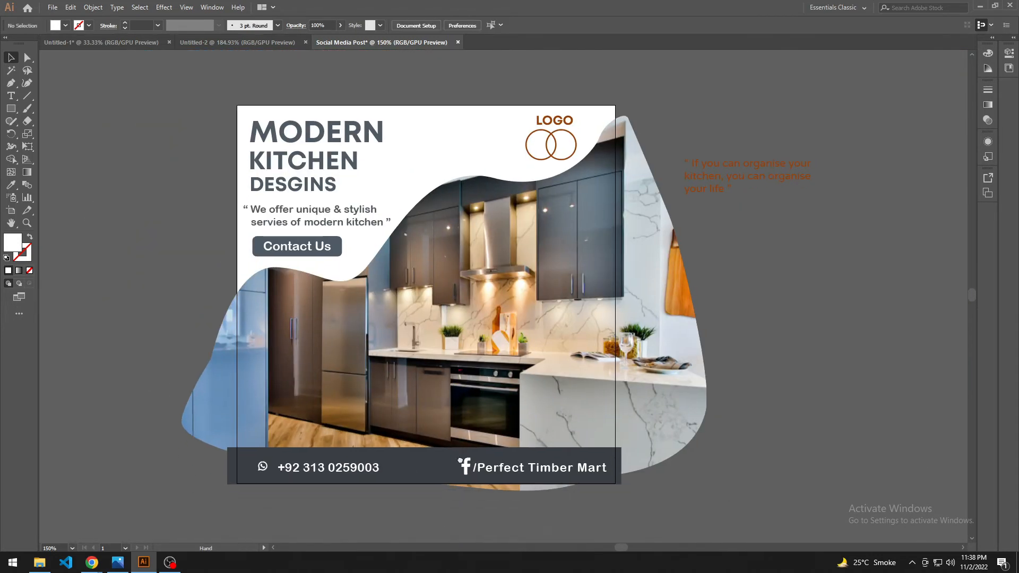
pyautogui.scroll(3, 331, 482)
pyautogui.moveTo(330, 493); pyautogui.dragTo(376, 512)
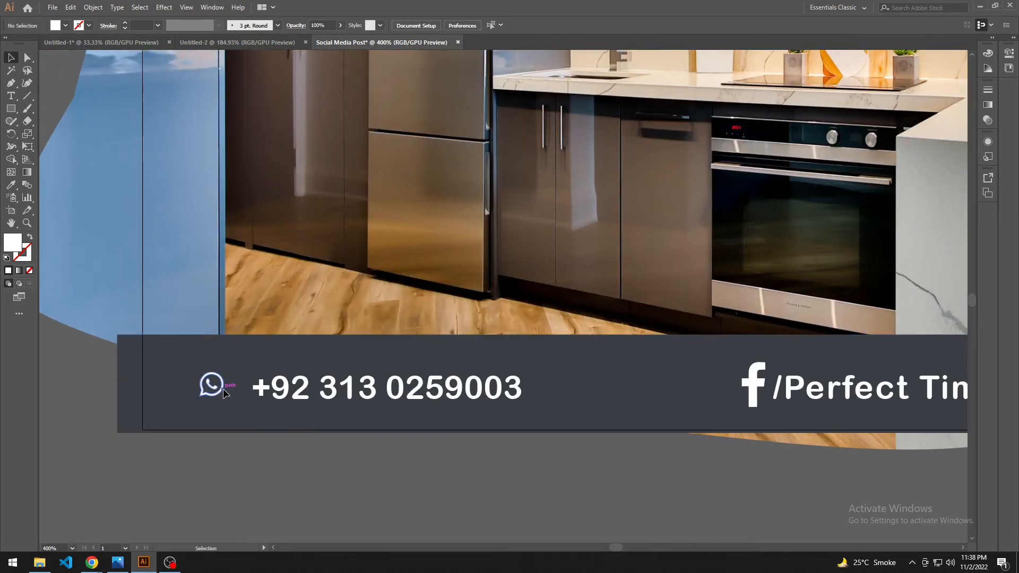
pyautogui.click(223, 393)
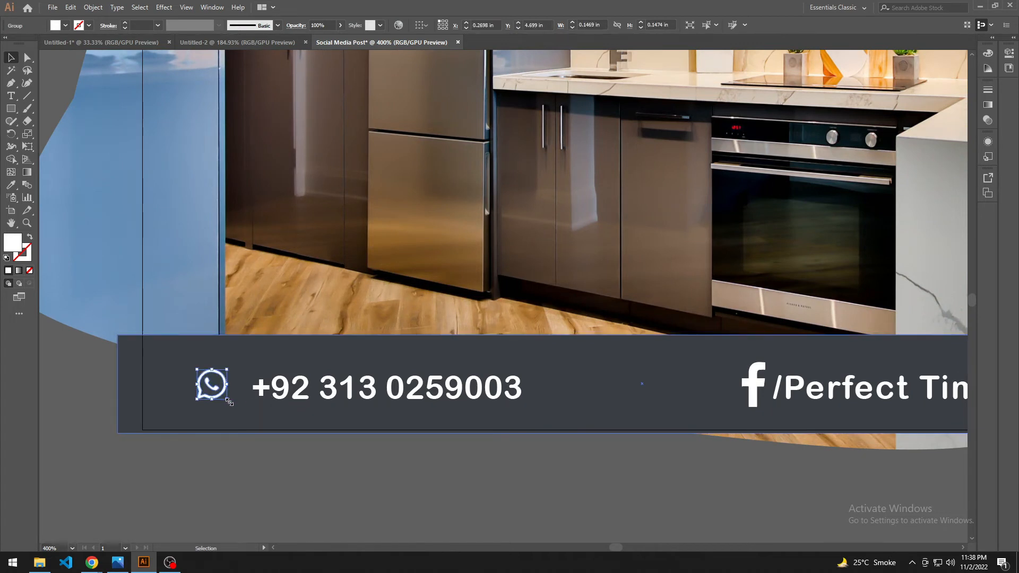
pyautogui.moveTo(226, 399); pyautogui.dragTo(229, 402)
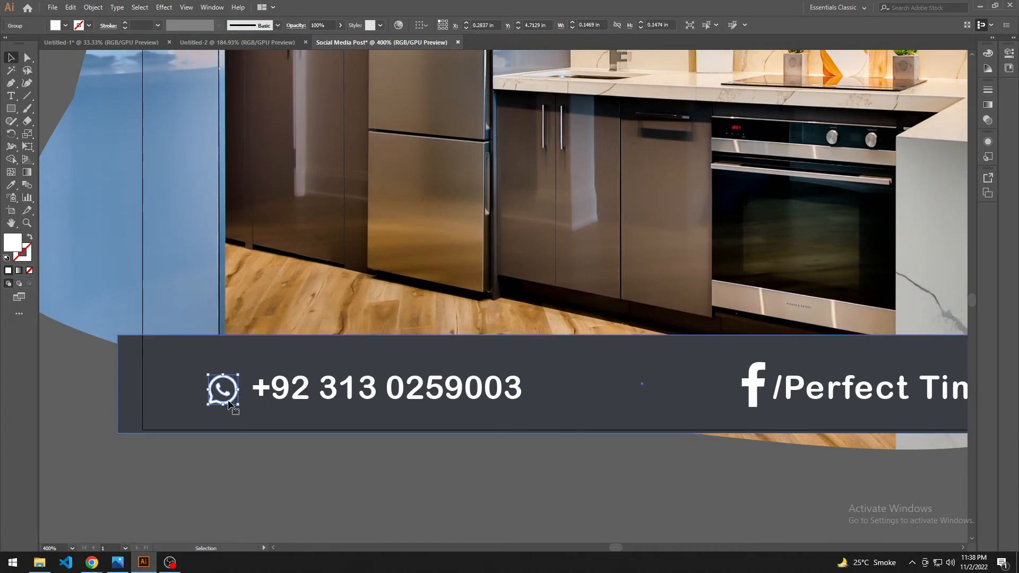
pyautogui.click(595, 470)
# Step: Show the rulers and place two horizontal guides along the WhatsApp icon's upper and lower edges
pyautogui.moveTo(728, 451); pyautogui.dragTo(552, 503)
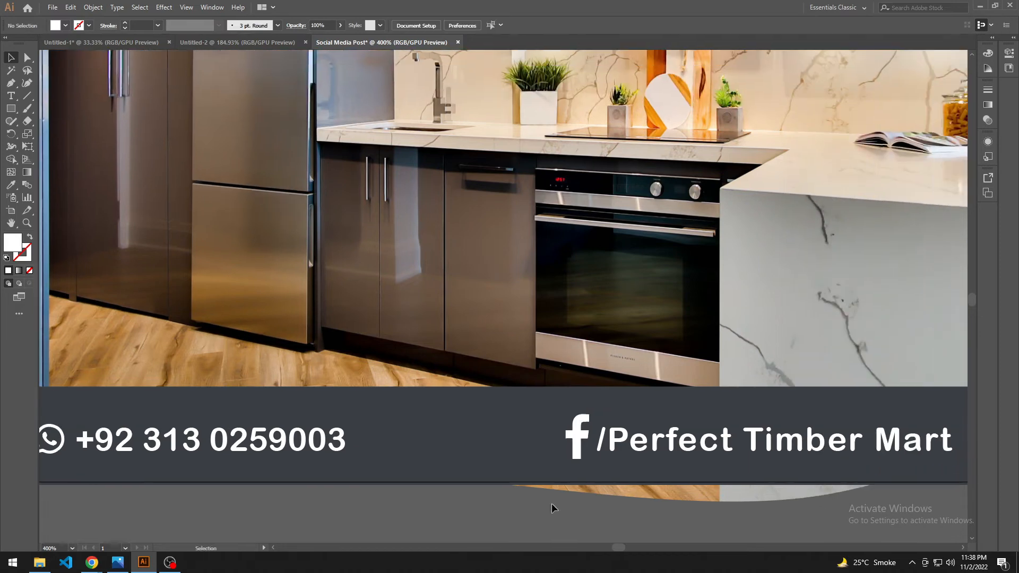
pyautogui.click(579, 447)
pyautogui.moveTo(498, 522); pyautogui.dragTo(535, 505)
pyautogui.moveTo(347, 503)
pyautogui.mouseDown()
pyautogui.moveTo(374, 489)
pyautogui.moveTo(348, 485)
pyautogui.mouseUp()
pyautogui.scroll(-1, 373, 488)
pyautogui.hotkey('ctrl', 'r')
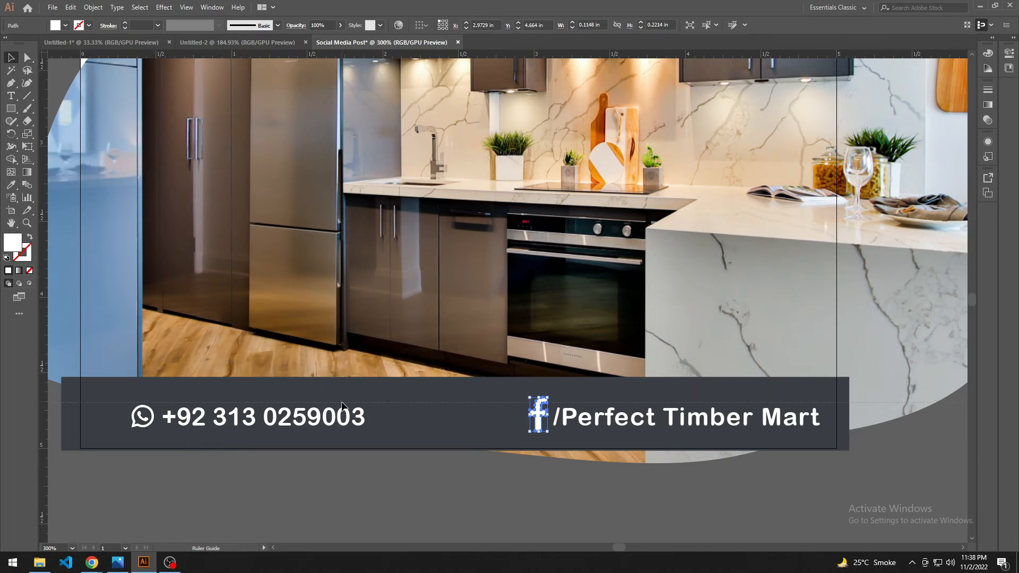
pyautogui.moveTo(343, 405); pyautogui.dragTo(342, 404)
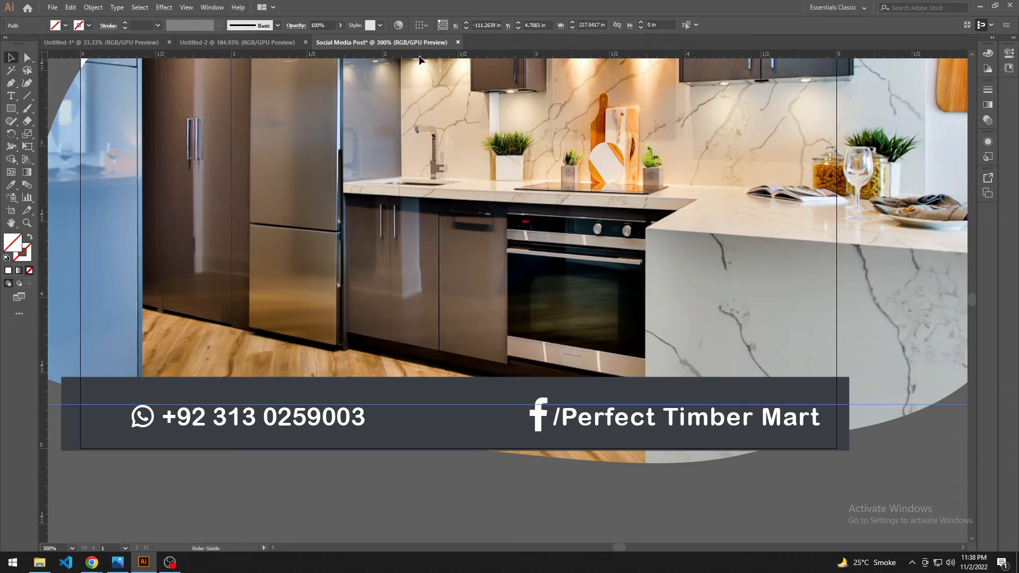
pyautogui.moveTo(419, 57); pyautogui.dragTo(394, 427)
pyautogui.click(581, 478)
# Step: Scale the Facebook icon down to about 0.08 by 0.15 in and nudge it to sit between the two guides
pyautogui.moveTo(570, 478); pyautogui.dragTo(468, 494)
pyautogui.scroll(1, 469, 480)
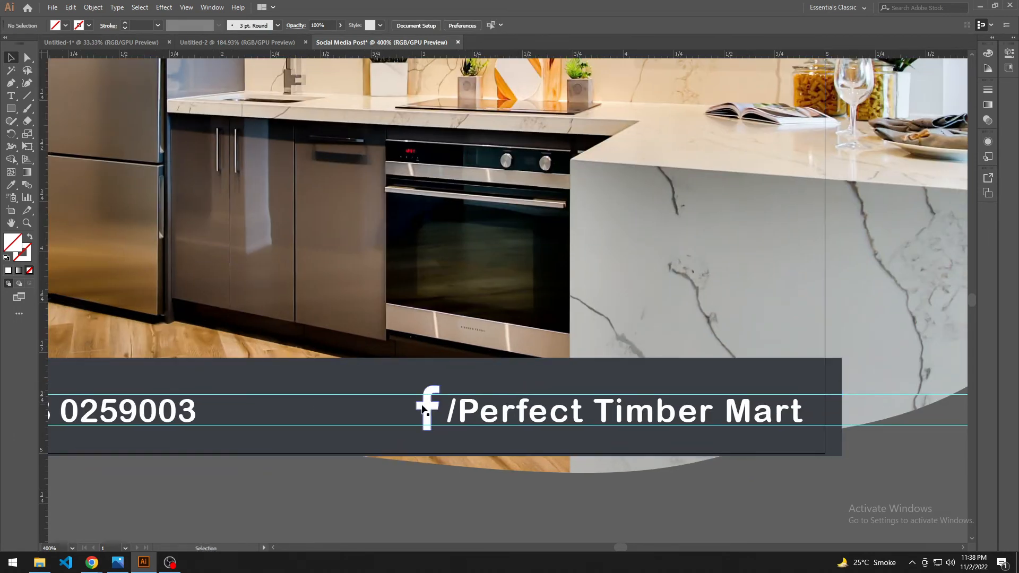
pyautogui.moveTo(440, 386); pyautogui.dragTo(436, 393)
pyautogui.scroll(1, 441, 425)
pyautogui.scroll(1, 456, 451)
pyautogui.press('Down')
pyautogui.press('Down')
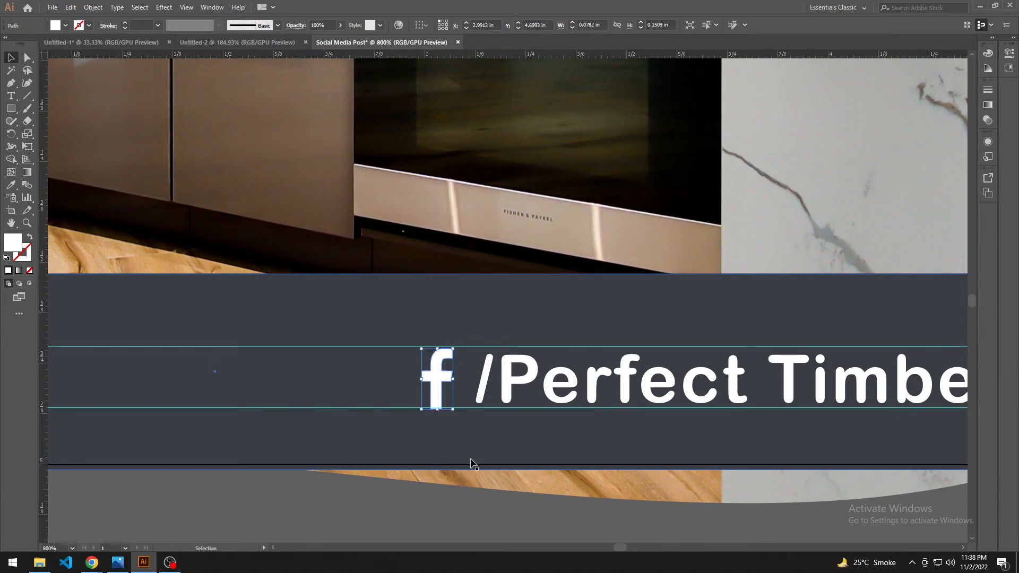
pyautogui.press('Up')
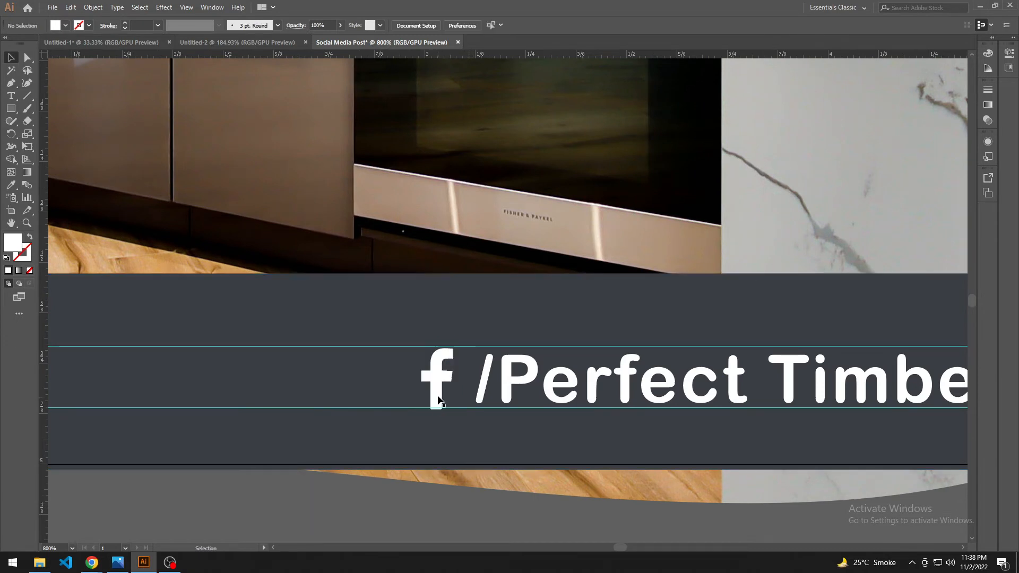
pyautogui.moveTo(438, 396); pyautogui.dragTo(438, 394)
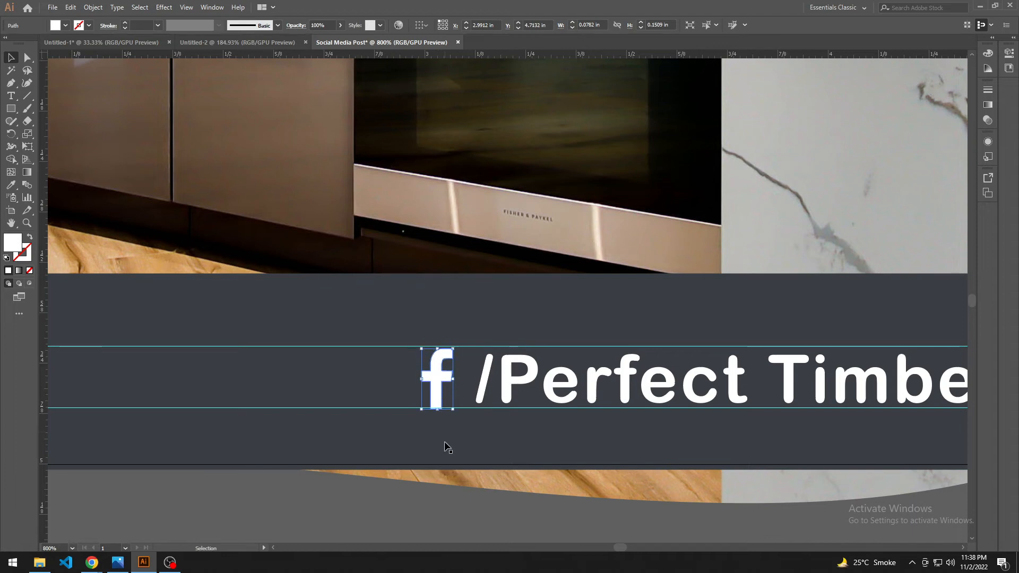
pyautogui.click(463, 515)
pyautogui.scroll(-3, 456, 507)
pyautogui.moveTo(450, 503); pyautogui.dragTo(430, 378)
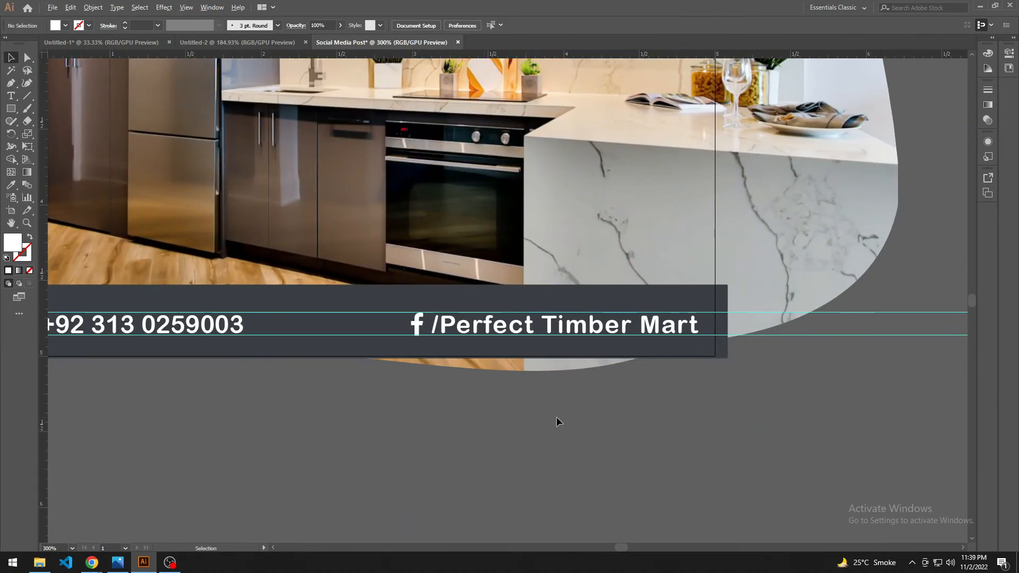
# Step: Delete the two horizontal guides running through the footer contact details
pyautogui.scroll(-1, 813, 404)
pyautogui.moveTo(814, 403); pyautogui.dragTo(653, 398)
pyautogui.moveTo(778, 394); pyautogui.dragTo(779, 393)
pyautogui.press('Delete')
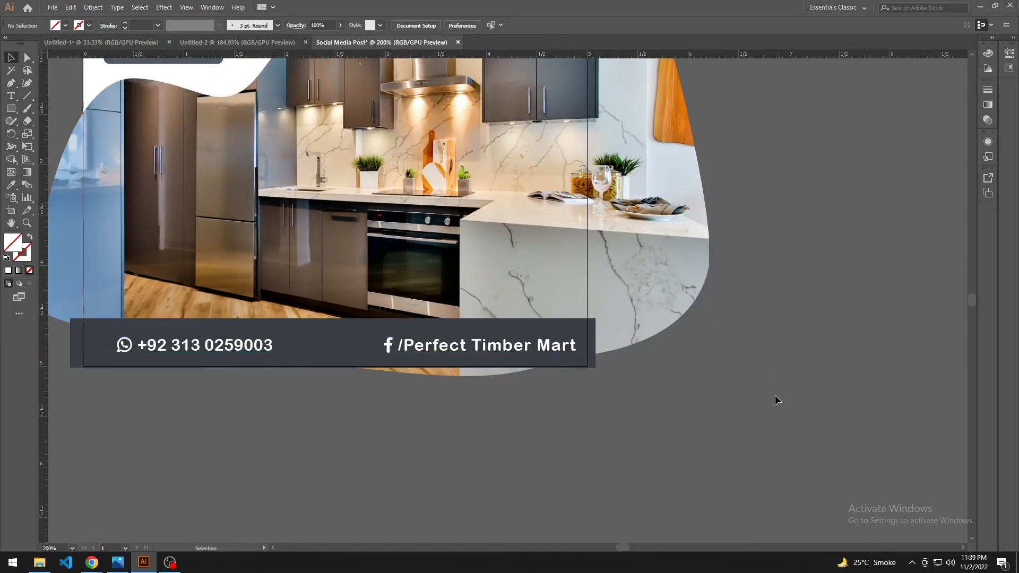
# Step: Move the Contact Us button out of the white area to the empty canvas below and left of the footer
pyautogui.moveTo(484, 443); pyautogui.dragTo(532, 443)
pyautogui.scroll(-2, 433, 445)
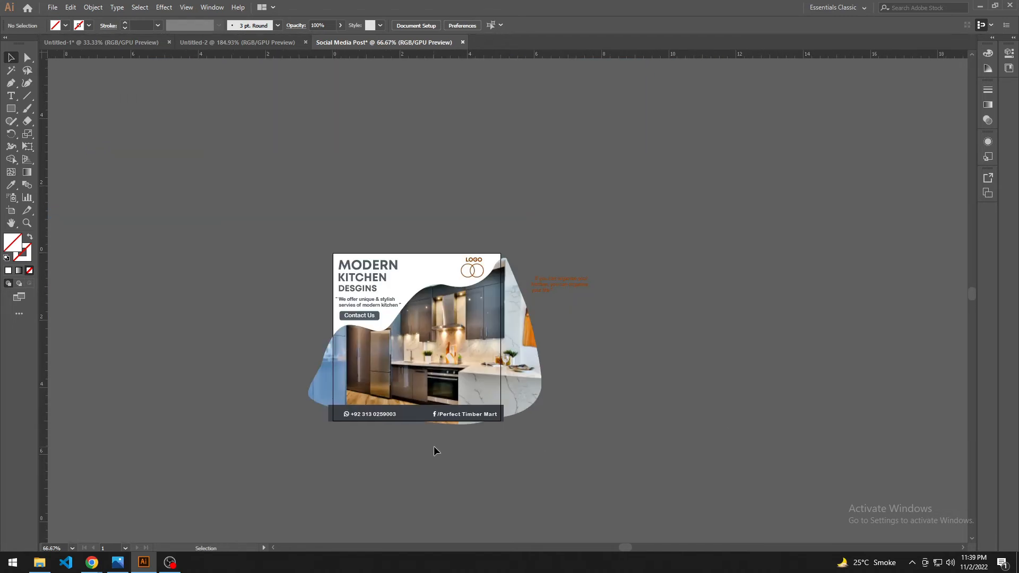
pyautogui.scroll(1, 425, 448)
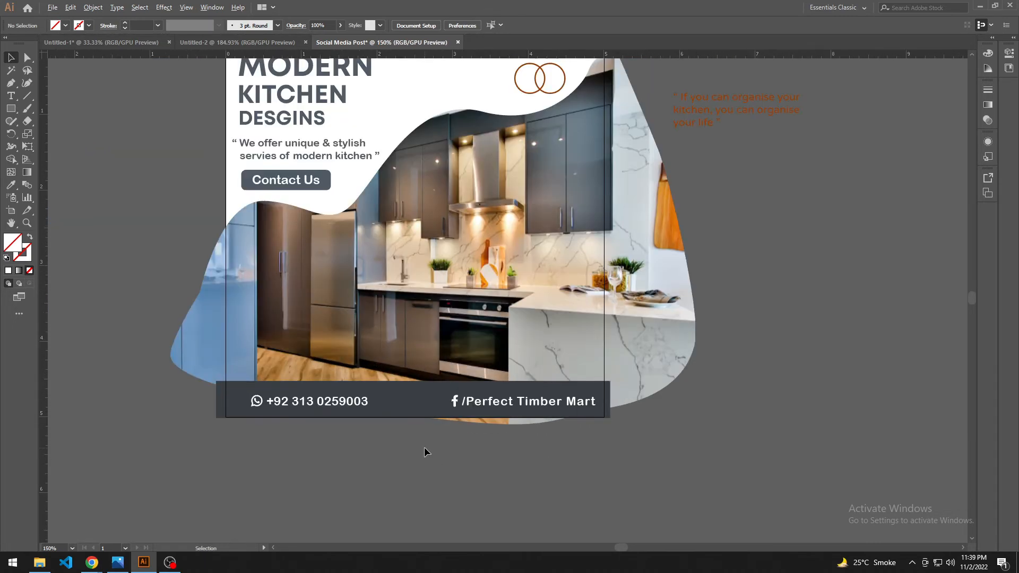
pyautogui.moveTo(424, 448); pyautogui.dragTo(403, 501)
pyautogui.moveTo(328, 259); pyautogui.dragTo(143, 509)
pyautogui.moveTo(294, 508); pyautogui.dragTo(261, 445)
# Step: Group the WhatsApp icon with the phone number, undoing any wrong grouping
pyautogui.click(297, 410)
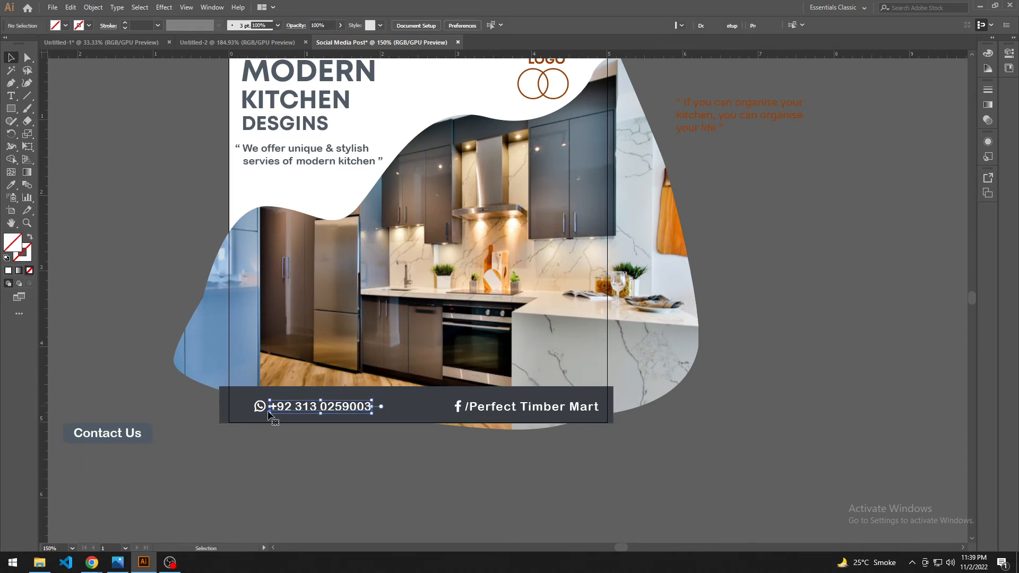
pyautogui.keyDown('shift'); pyautogui.click(260, 410); pyautogui.keyUp('shift')
pyautogui.hotkey('ctrl', 'g')
pyautogui.click(493, 410)
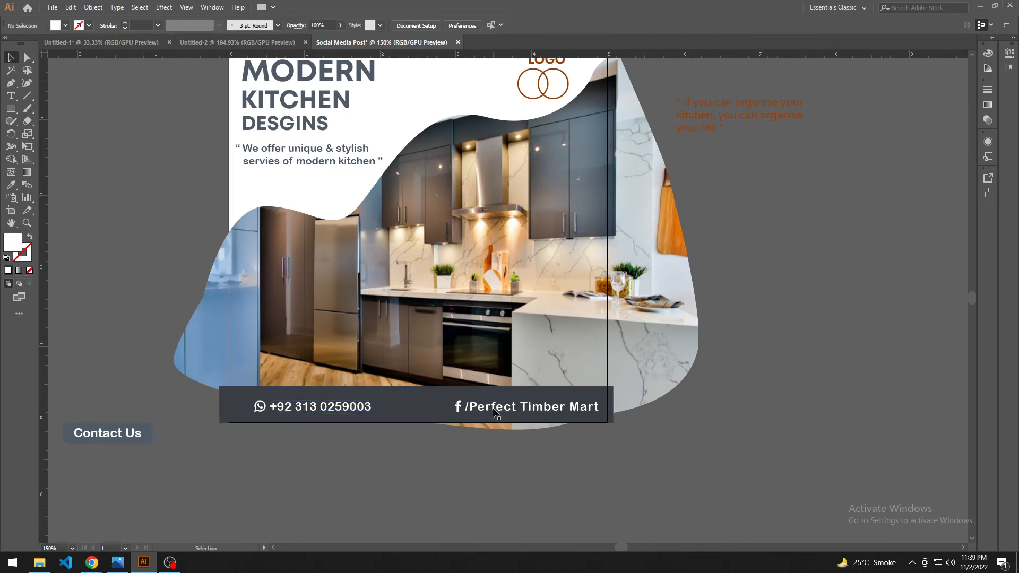
pyautogui.hotkey('ctrl', 'z')
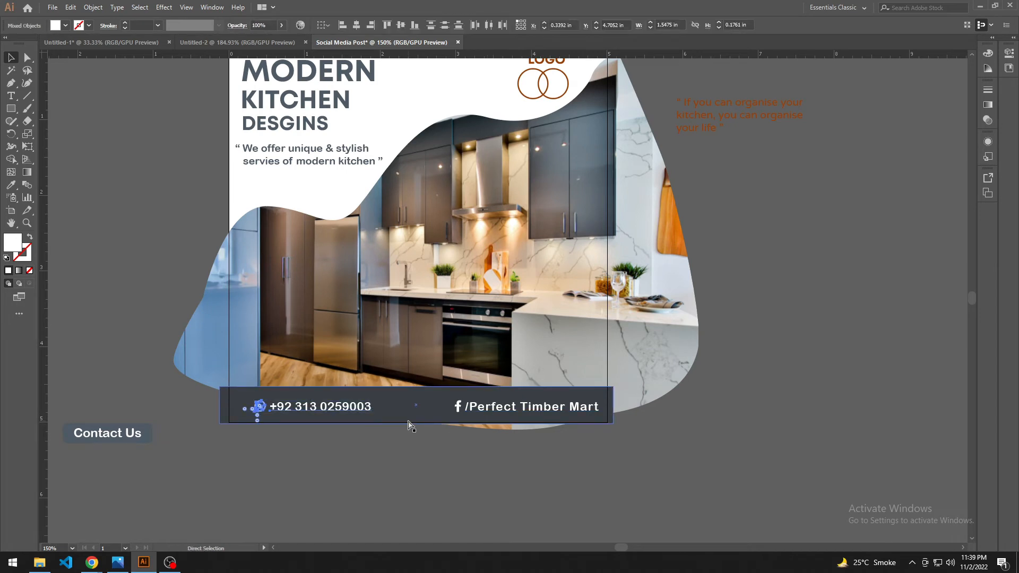
# Step: Group the Facebook icon with the "/Perfect Timber Mart" page name
pyautogui.click(470, 407)
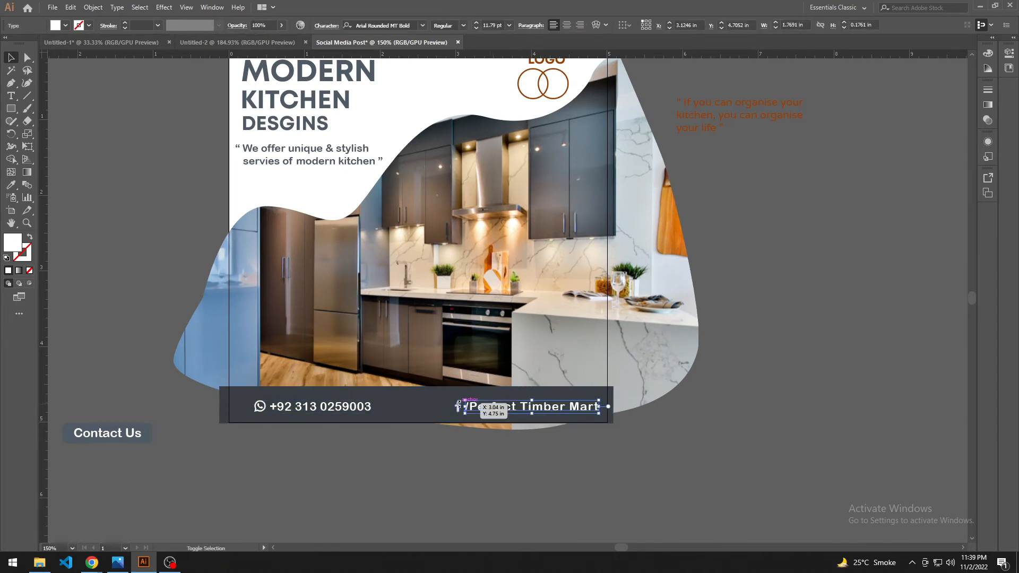
pyautogui.keyDown('shift'); pyautogui.click(457, 406); pyautogui.keyUp('shift')
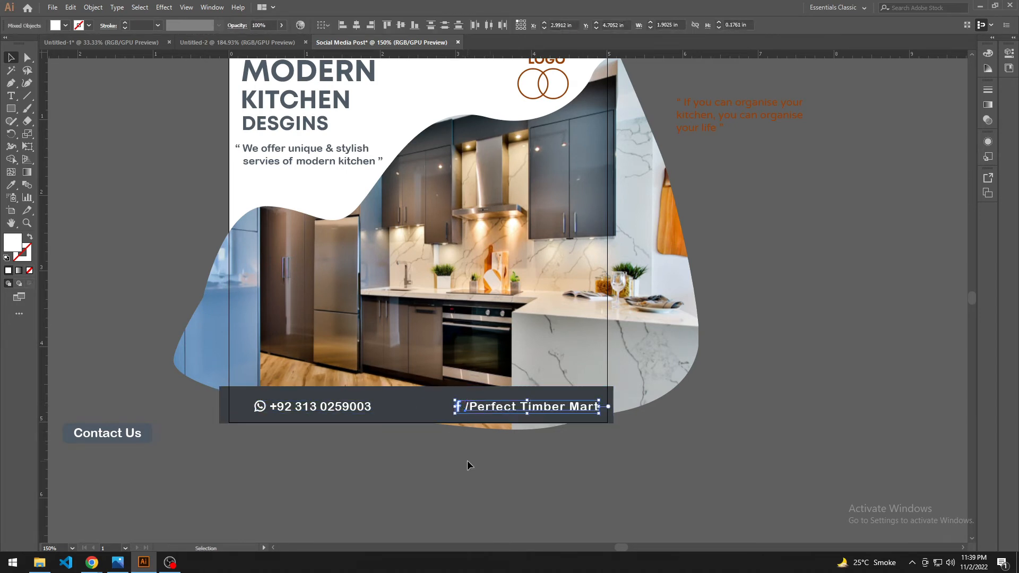
pyautogui.click(400, 414)
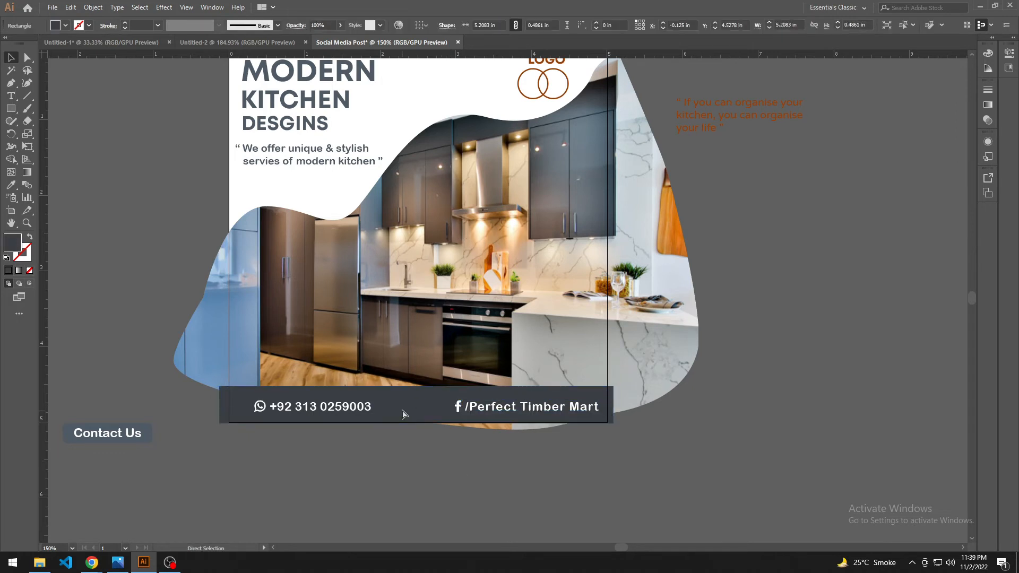
pyautogui.click(331, 441)
# Step: Move the WhatsApp and phone number group right along the footer so it sits beside the Facebook group
pyautogui.moveTo(399, 410); pyautogui.dragTo(400, 410)
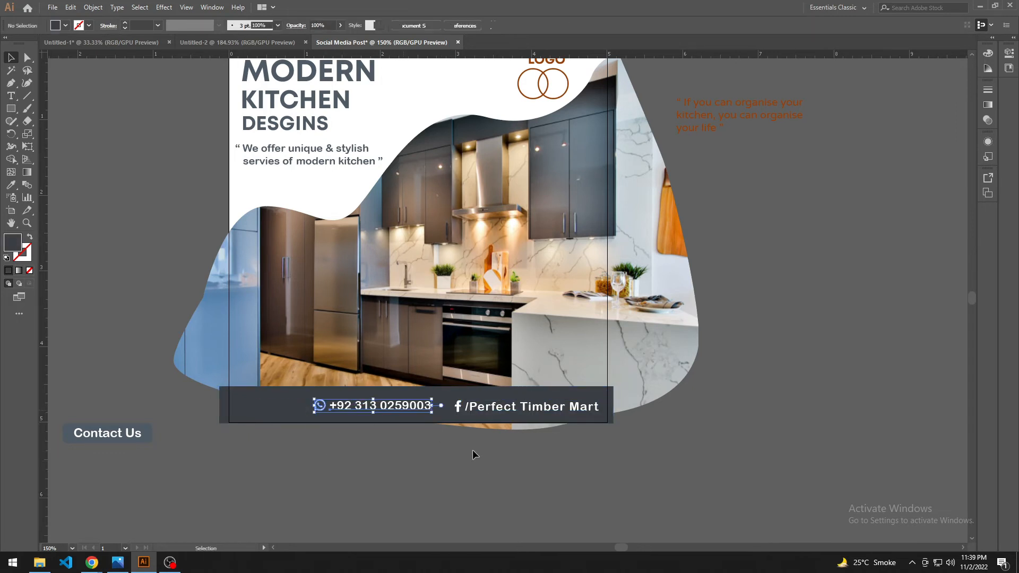
pyautogui.scroll(2, 441, 467)
pyautogui.moveTo(500, 385); pyautogui.dragTo(509, 385)
pyautogui.moveTo(387, 383); pyautogui.dragTo(413, 385)
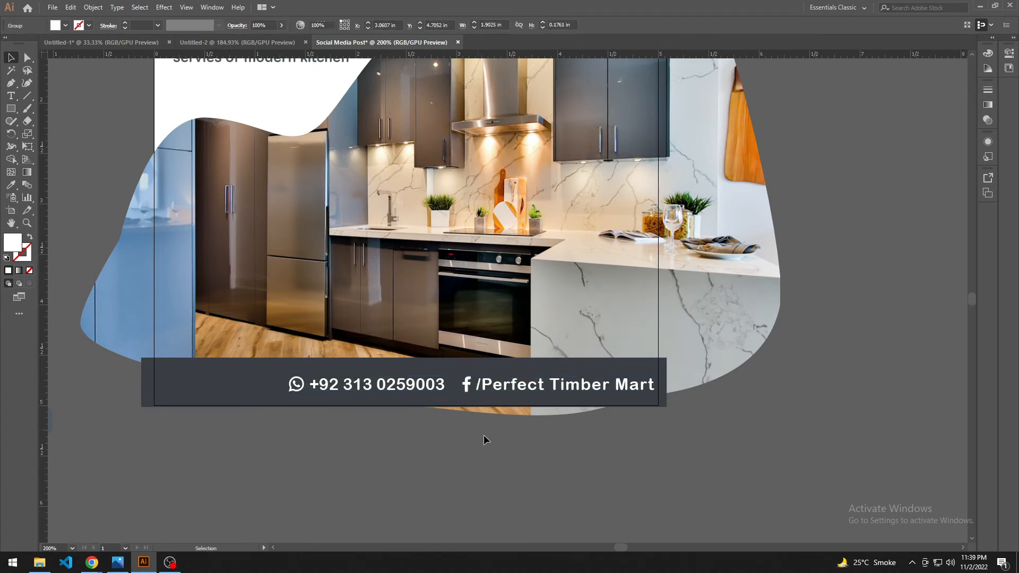
pyautogui.scroll(1, 482, 434)
pyautogui.moveTo(506, 398); pyautogui.dragTo(501, 397)
pyautogui.click(548, 461)
# Step: Place a scaled-down Contact Us button at the left end of the footer, in front of the bar
pyautogui.moveTo(438, 473); pyautogui.dragTo(481, 480)
pyautogui.moveTo(294, 483); pyautogui.dragTo(464, 492)
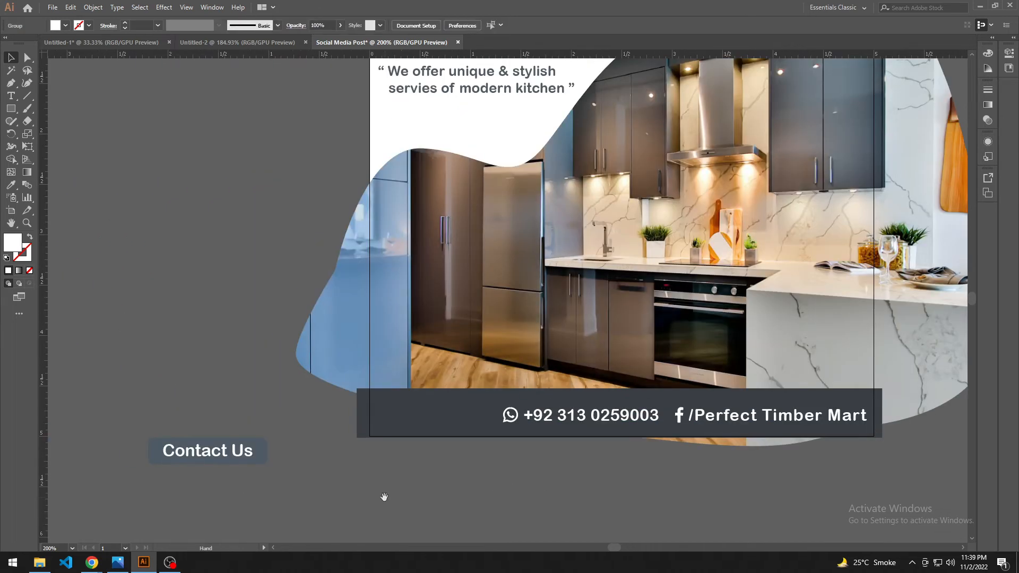
pyautogui.moveTo(257, 452); pyautogui.dragTo(327, 473)
pyautogui.rightClick(447, 423)
pyautogui.moveTo(467, 355)
pyautogui.click(589, 359)
pyautogui.click(367, 517)
pyautogui.scroll(1, 328, 488)
pyautogui.scroll(-3, 337, 488)
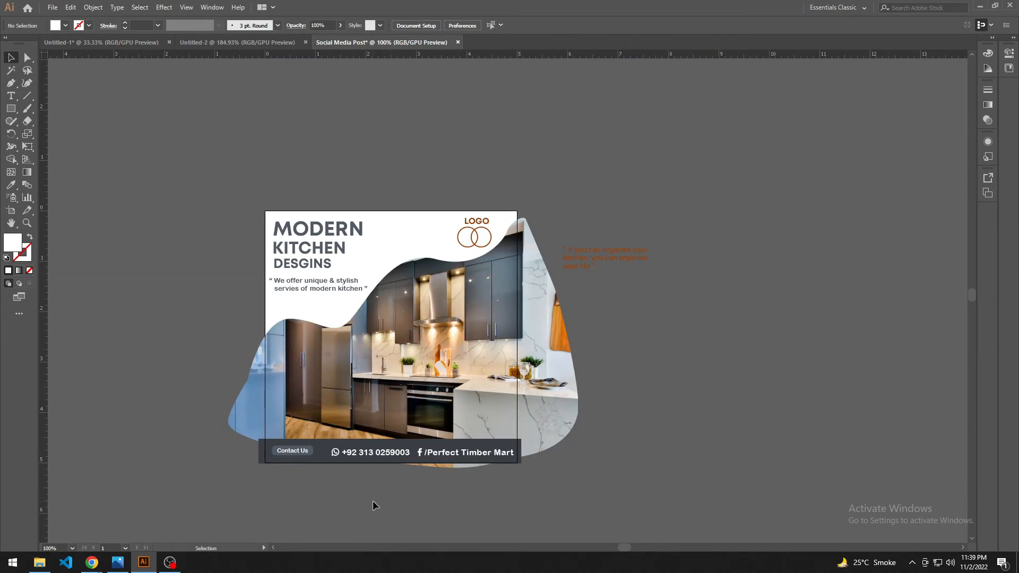
# Step: Enlarge the Contact Us button slightly within the left end of the footer bar
pyautogui.scroll(3, 305, 462)
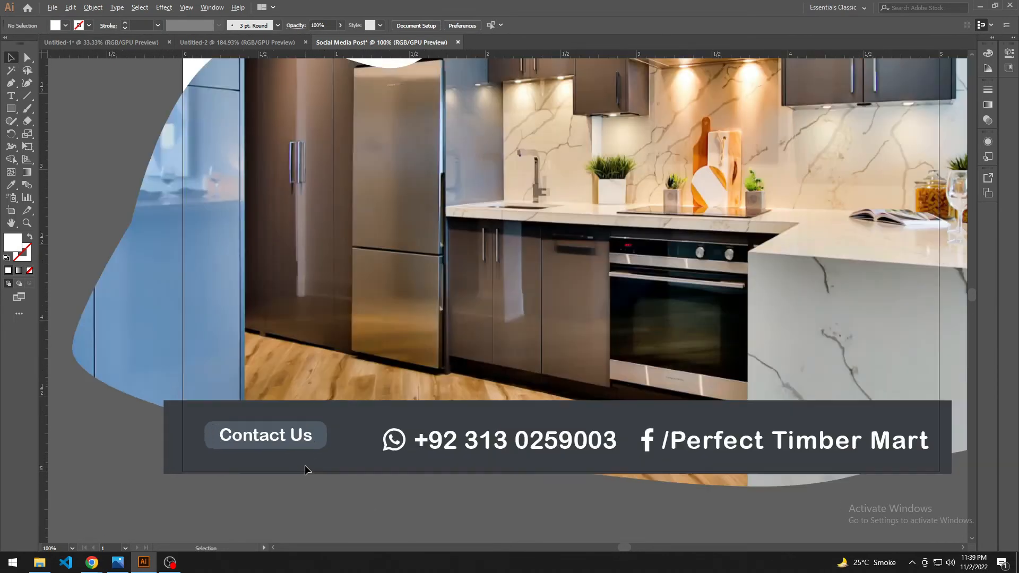
pyautogui.moveTo(301, 443); pyautogui.dragTo(338, 468)
pyautogui.click(345, 503)
pyautogui.moveTo(347, 518); pyautogui.dragTo(332, 416)
pyautogui.scroll(-2, 349, 522)
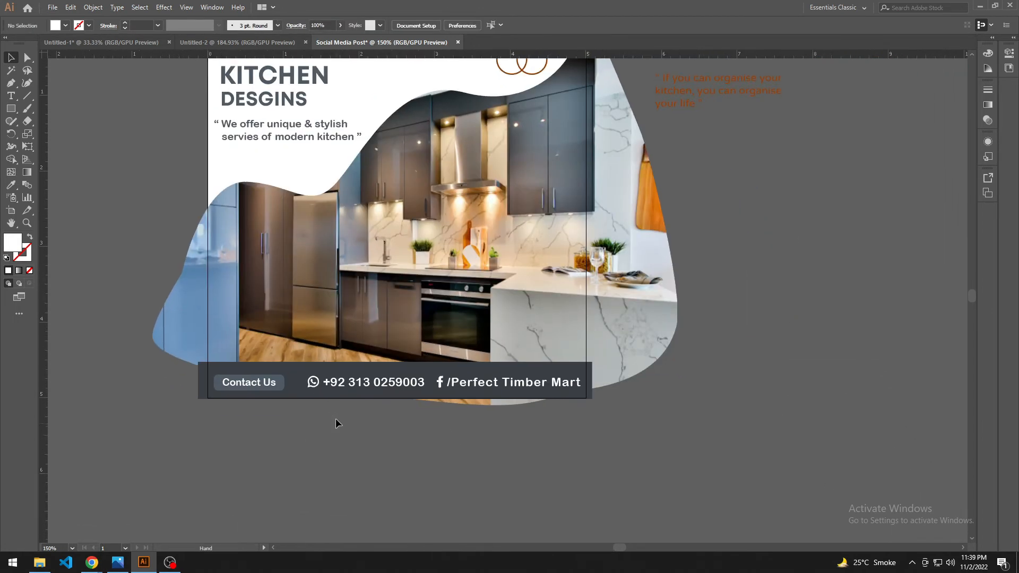
# Step: Shift the Facebook group and the WhatsApp group slightly left to even out the footer spacing
pyautogui.click(422, 387)
pyautogui.moveTo(450, 381); pyautogui.dragTo(448, 382)
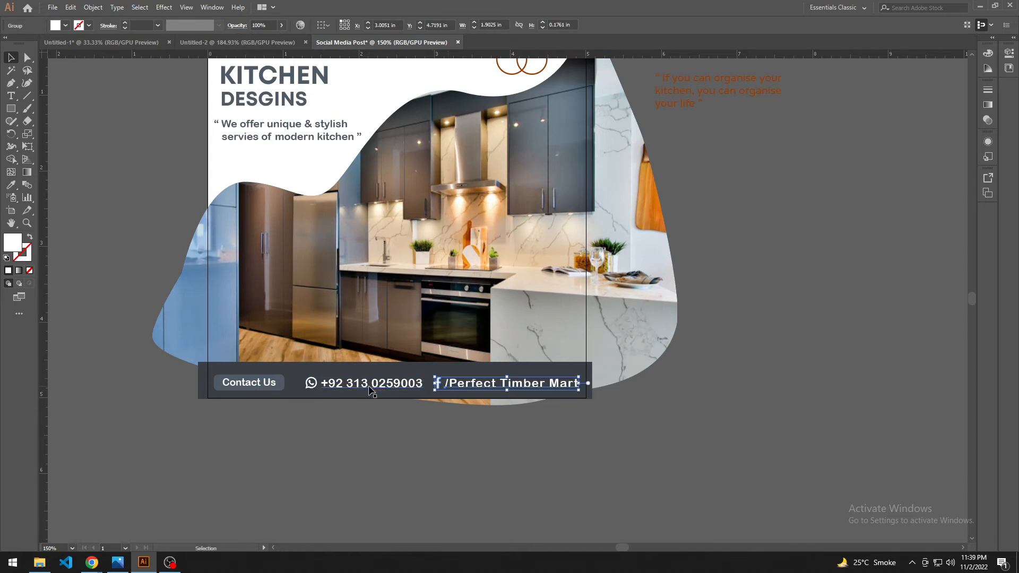
pyautogui.moveTo(379, 384); pyautogui.dragTo(373, 384)
pyautogui.click(444, 416)
pyautogui.moveTo(444, 416); pyautogui.dragTo(443, 428)
# Step: Nudge the Facebook group a few increments further left, keeping it level with the phone number
pyautogui.click(458, 398)
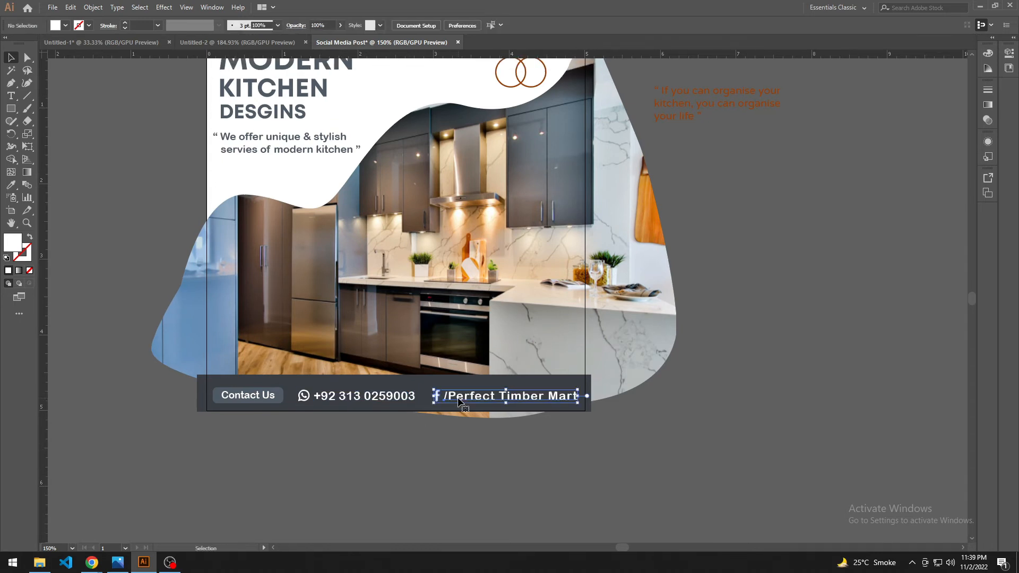
pyautogui.press('Left')
pyautogui.press('Left')
pyautogui.press('Left')
pyautogui.press('Down')
pyautogui.press('Up')
pyautogui.click(405, 478)
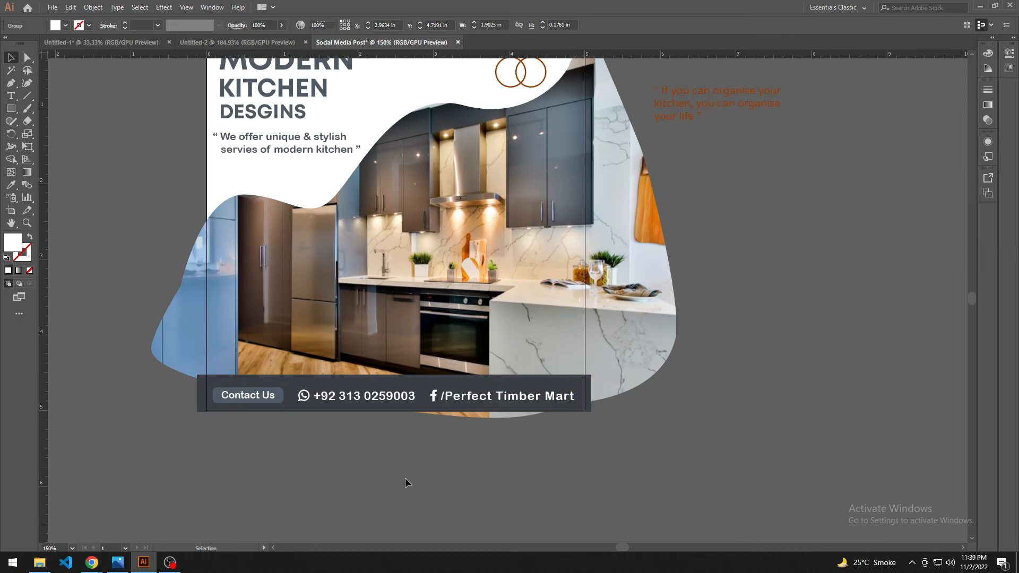
pyautogui.moveTo(400, 477); pyautogui.dragTo(397, 478)
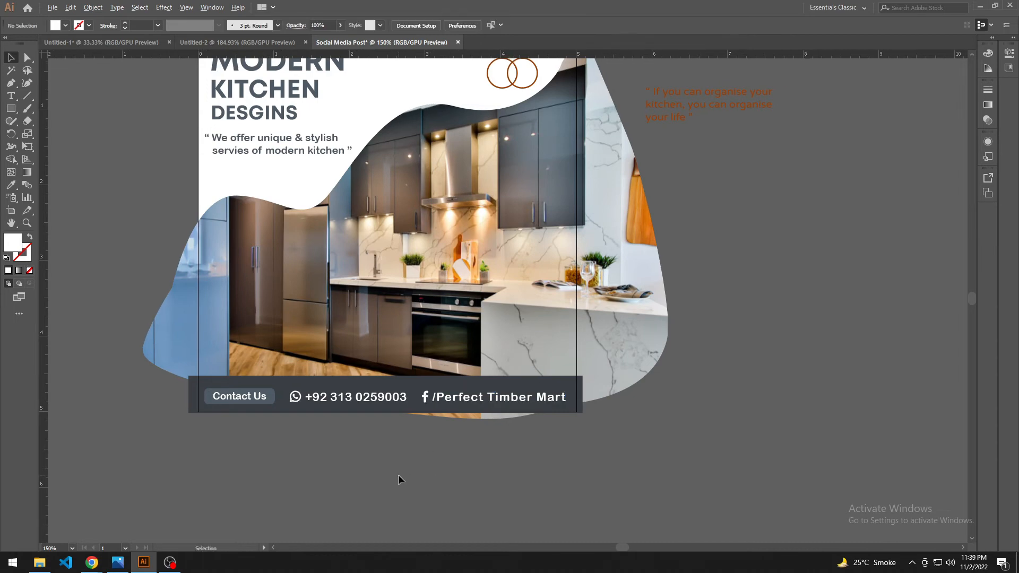
# Step: Break the tagline after "We offer unique &" and indent "stylish" on the new second line
pyautogui.scroll(-1, 398, 474)
pyautogui.scroll(2, 249, 336)
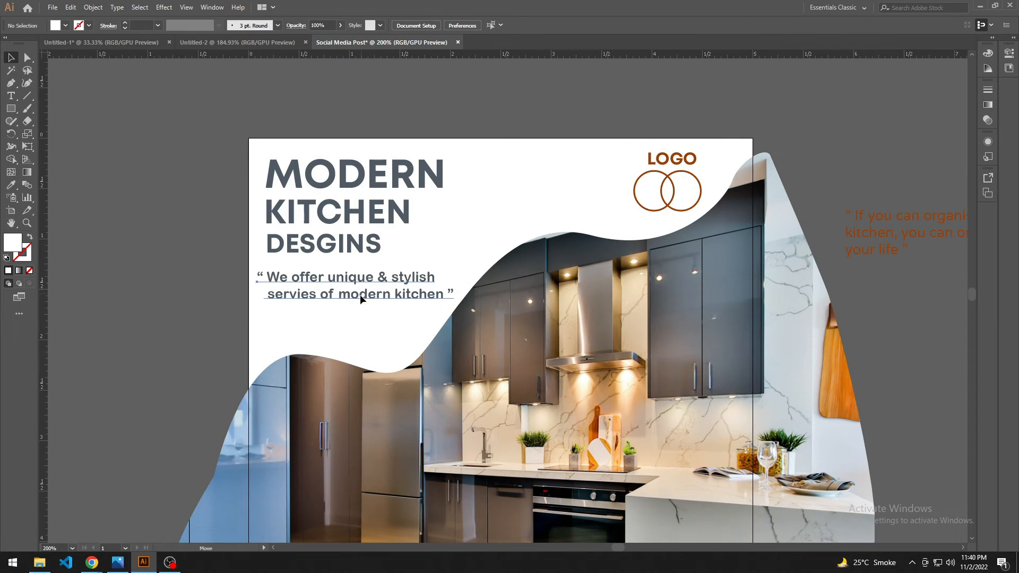
pyautogui.click(359, 295)
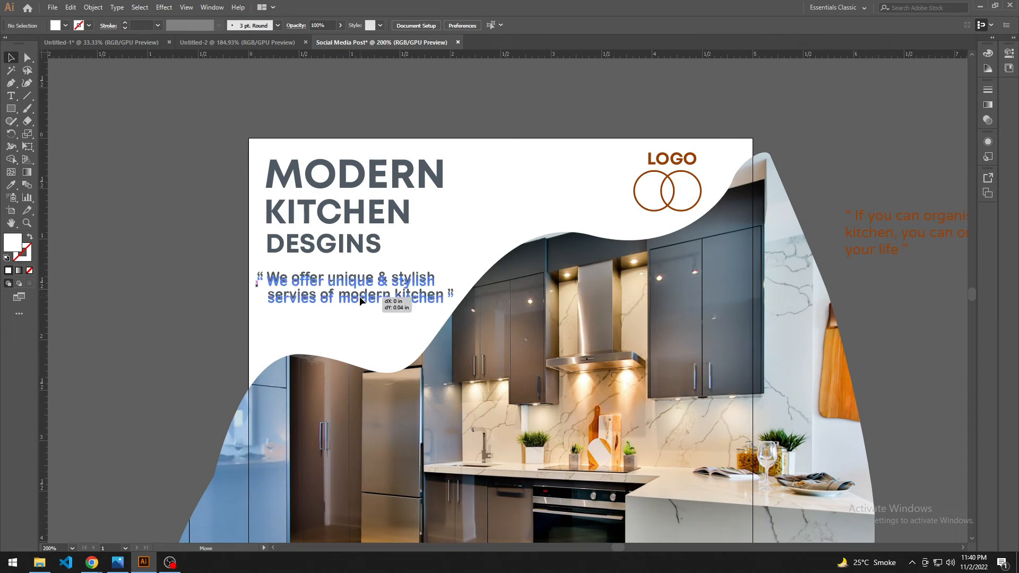
pyautogui.scroll(-1, 384, 274)
pyautogui.doubleClick(384, 272)
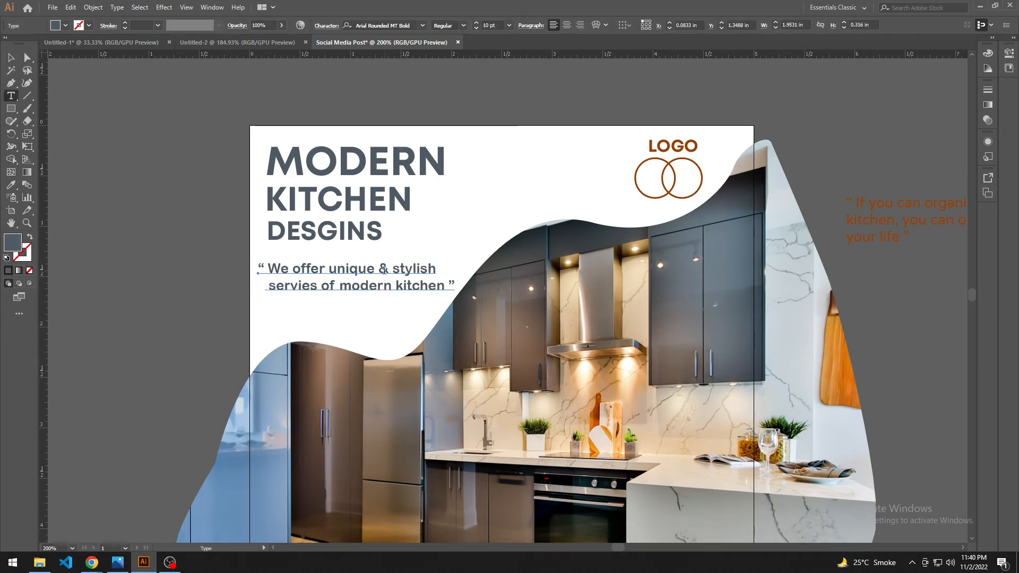
pyautogui.press('Return')
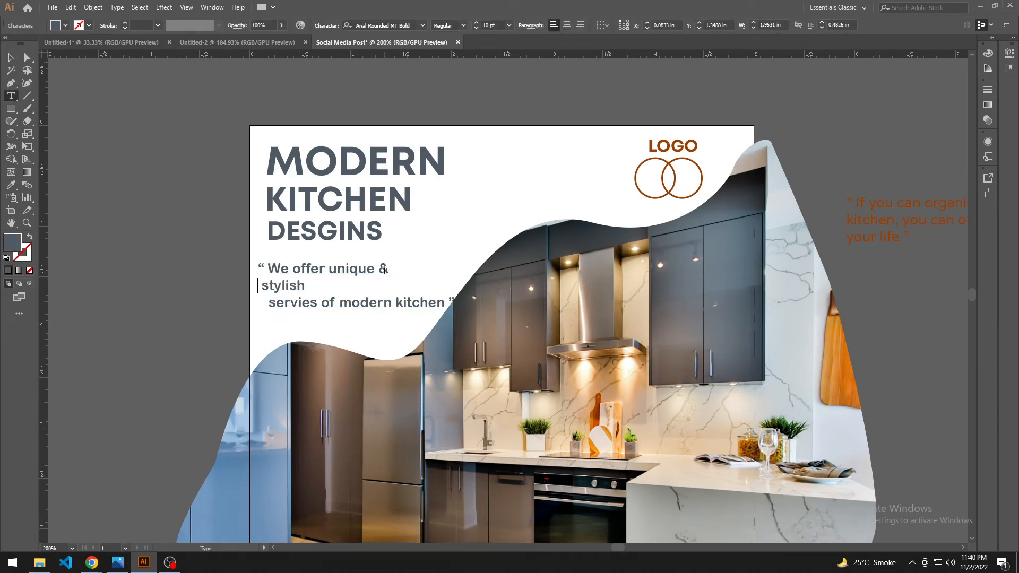
pyautogui.press('Right')
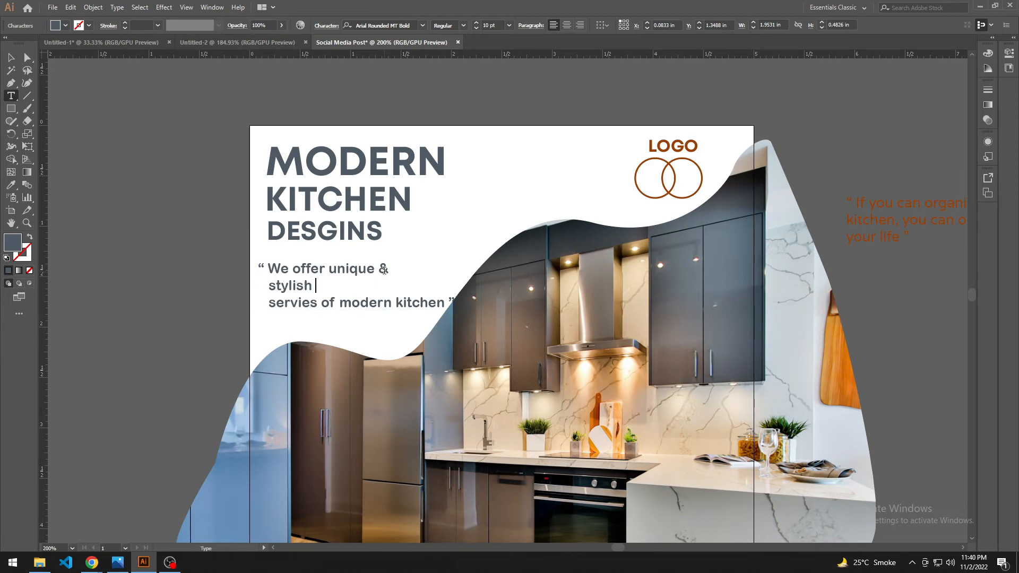
# Step: Join "servies of modern kitchen" onto the tagline's "stylish" line
pyautogui.press('Delete')
# Step: Break the tagline after "servies of" and indent "modern kitchen" as the third line
pyautogui.press('Delete')
pyautogui.press('Delete')
pyautogui.press('Delete')
pyautogui.press('Right')
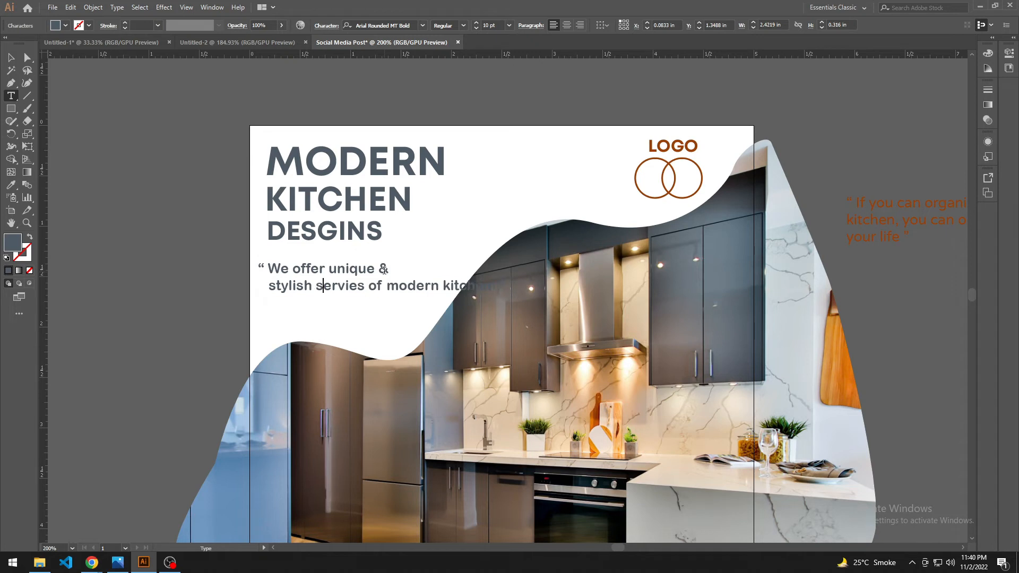
pyautogui.press('Delete')
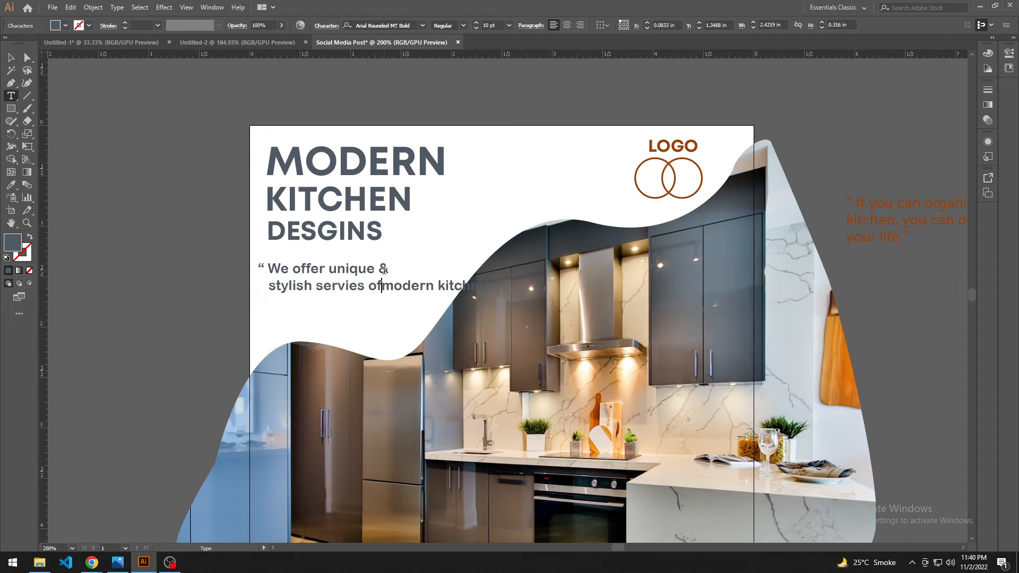
pyautogui.press('Return')
pyautogui.press('Delete')
pyautogui.press('Delete')
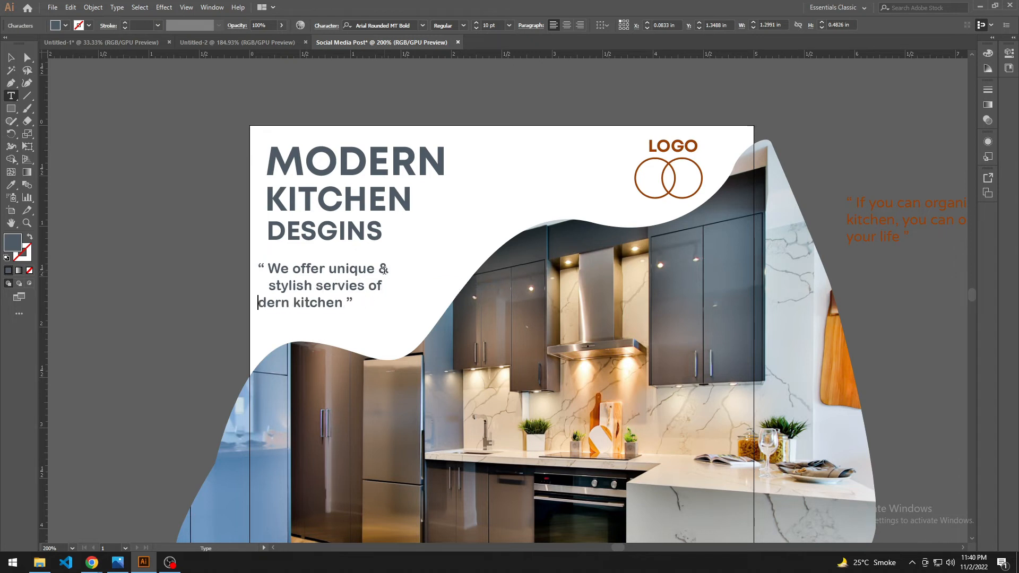
pyautogui.hotkey('ctrl', 'z')
pyautogui.hotkey('ctrl', 'z')
pyautogui.press('Right')
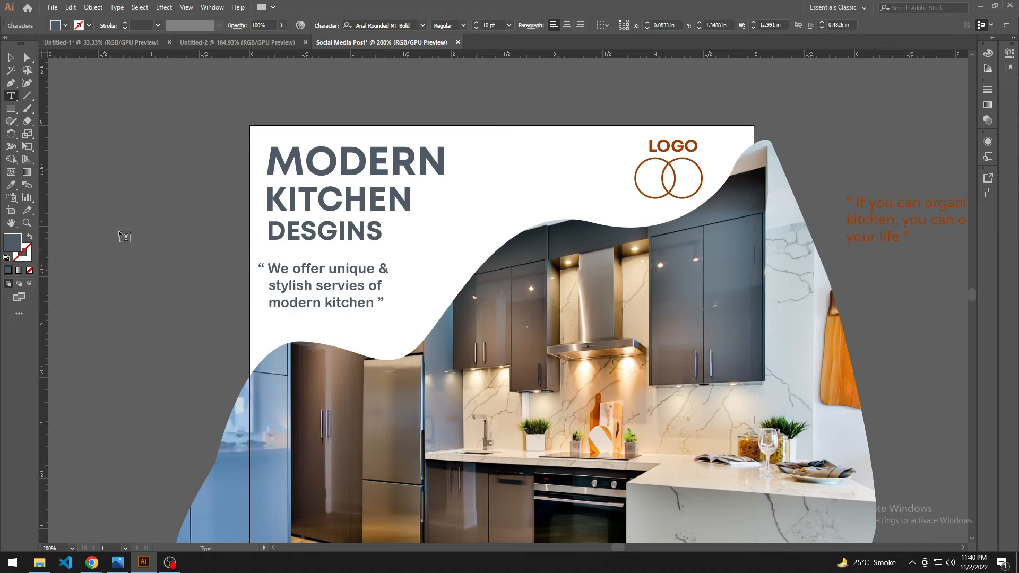
pyautogui.click(11, 59)
pyautogui.click(145, 230)
# Step: Shift the tagline right and slightly up, to about X 0.15 in and Y 1.31 in
pyautogui.moveTo(153, 237); pyautogui.dragTo(117, 233)
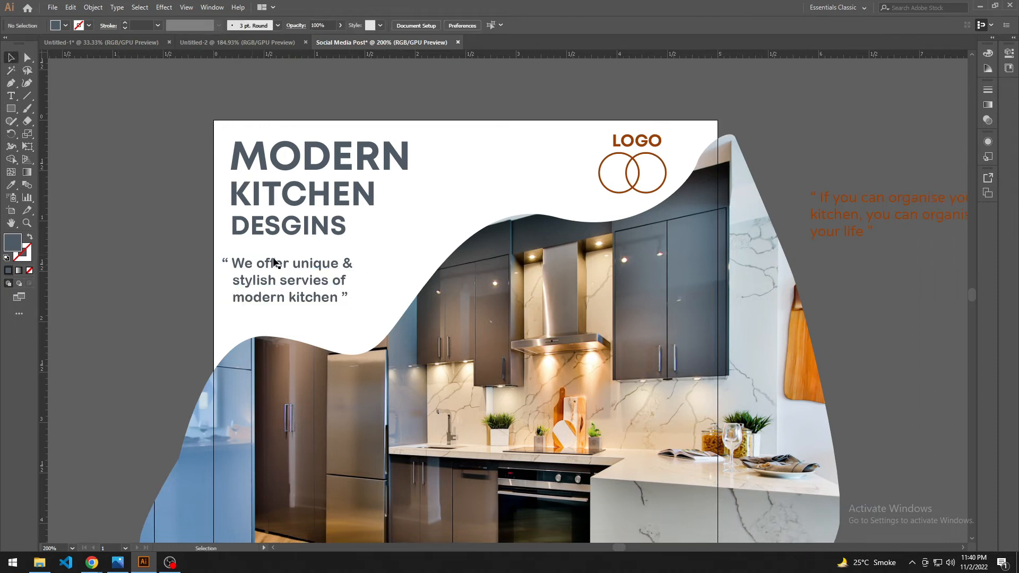
pyautogui.click(300, 263)
pyautogui.scroll(-2, 196, 314)
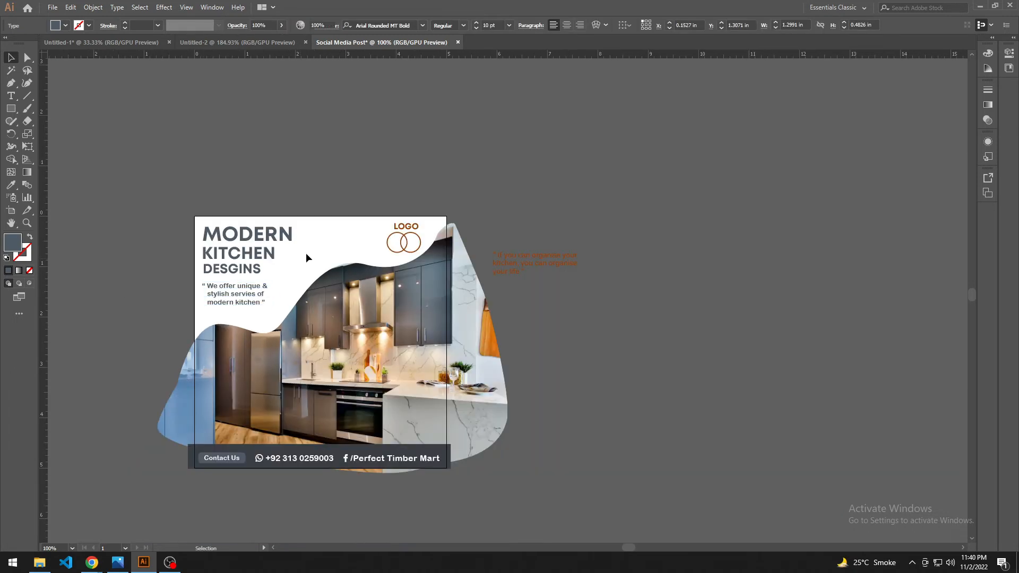
pyautogui.click(306, 254)
# Step: Move the three headline lines and the tagline slightly lower in the white area
pyautogui.moveTo(304, 254); pyautogui.dragTo(328, 282)
pyautogui.moveTo(284, 328); pyautogui.dragTo(286, 332)
pyautogui.moveTo(254, 256); pyautogui.dragTo(254, 262)
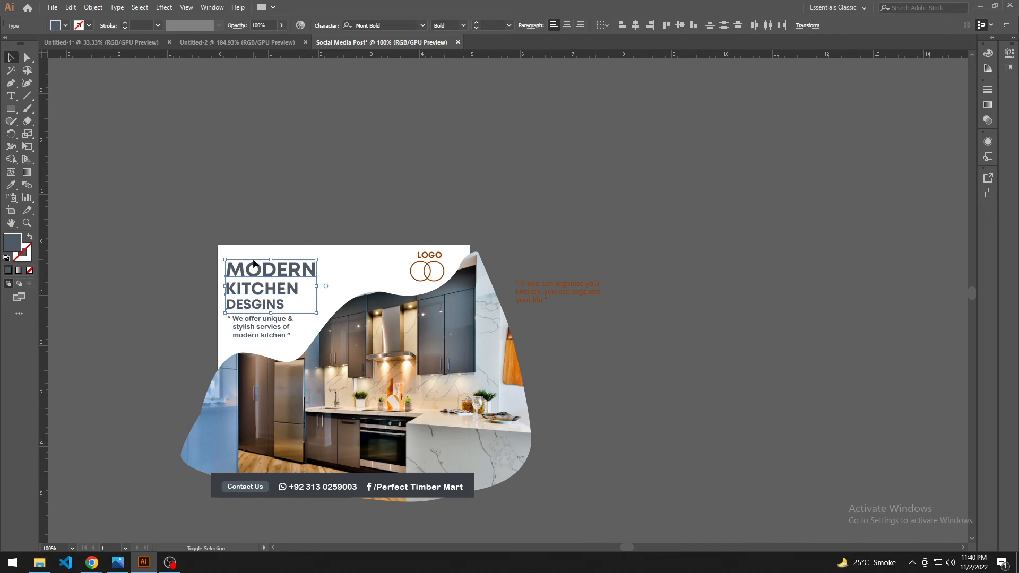
pyautogui.click(173, 267)
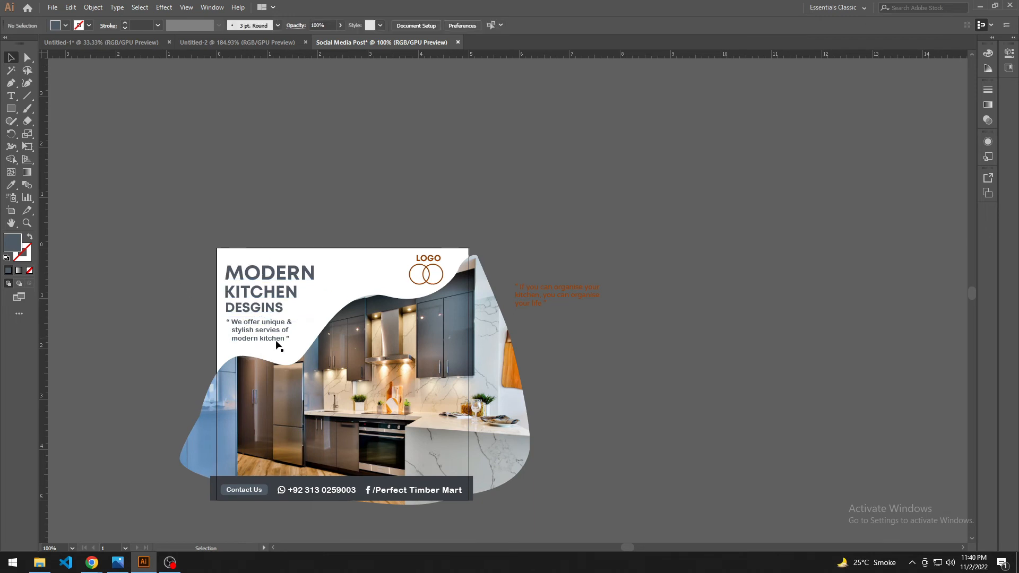
pyautogui.moveTo(270, 328); pyautogui.dragTo(300, 318)
pyautogui.click(179, 318)
# Step: Move the logo to the canvas above the artboard and delete the brown quote beside the photo
pyautogui.scroll(1, 344, 317)
pyautogui.moveTo(402, 308); pyautogui.dragTo(375, 230)
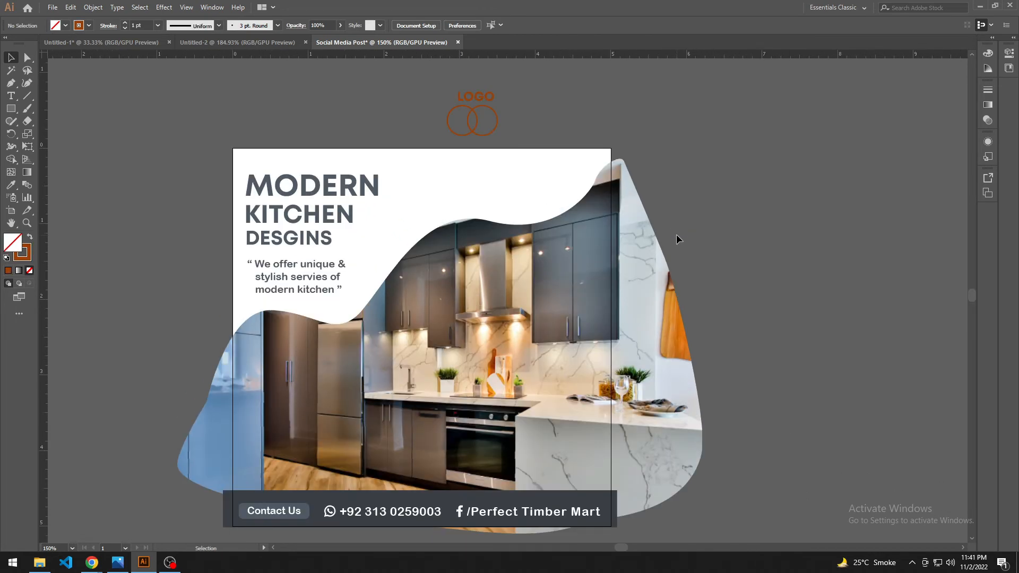
# Step: Duplicate the masked kitchen photo onto the empty canvas beside the artboard, release its clipping mask and delete the photo itself
pyautogui.moveTo(689, 300); pyautogui.dragTo(663, 268)
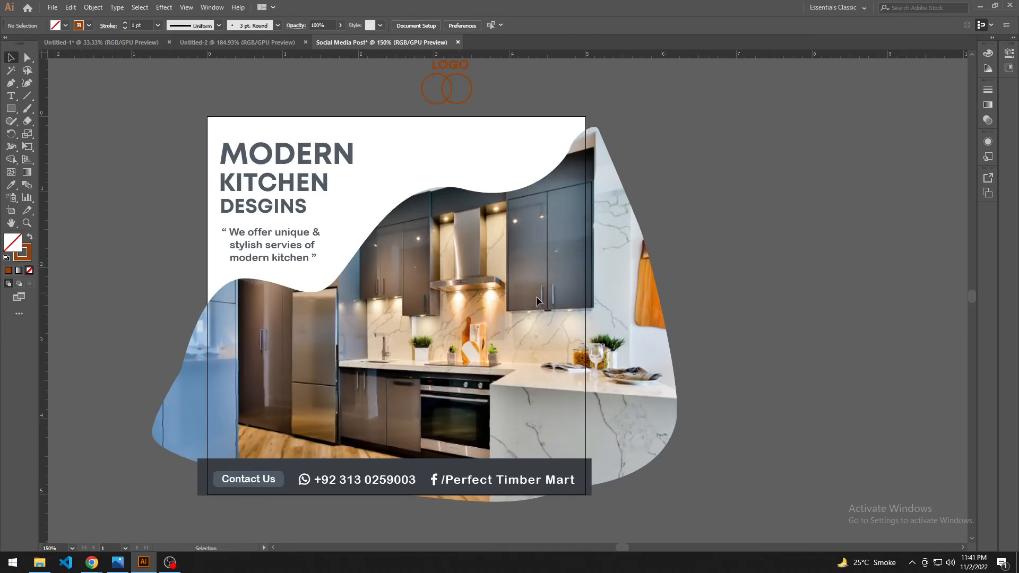
pyautogui.moveTo(538, 301); pyautogui.dragTo(492, 271)
pyautogui.scroll(-1, 608, 293)
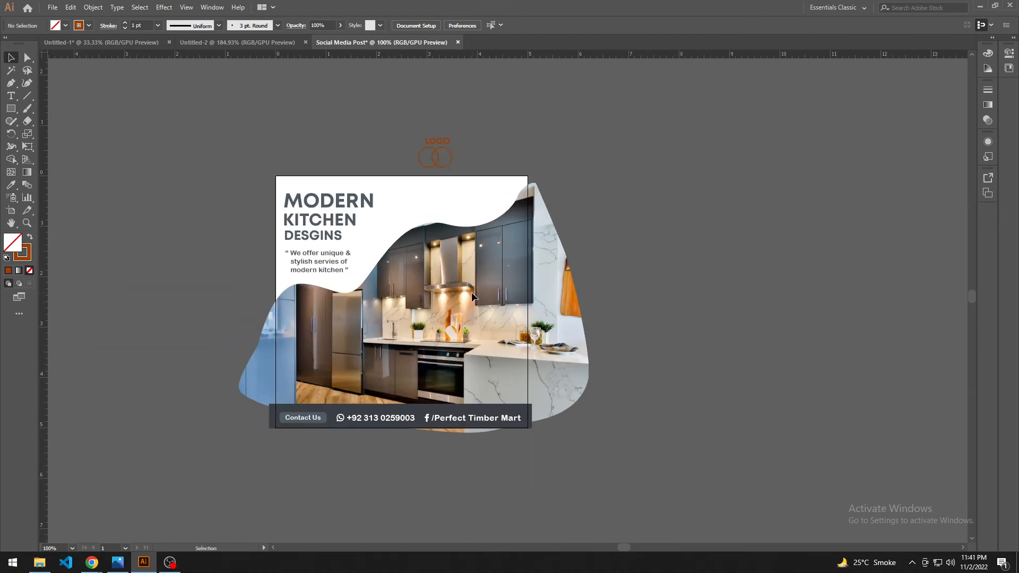
pyautogui.click(523, 253)
pyautogui.hotkey('ctrl', 'c')
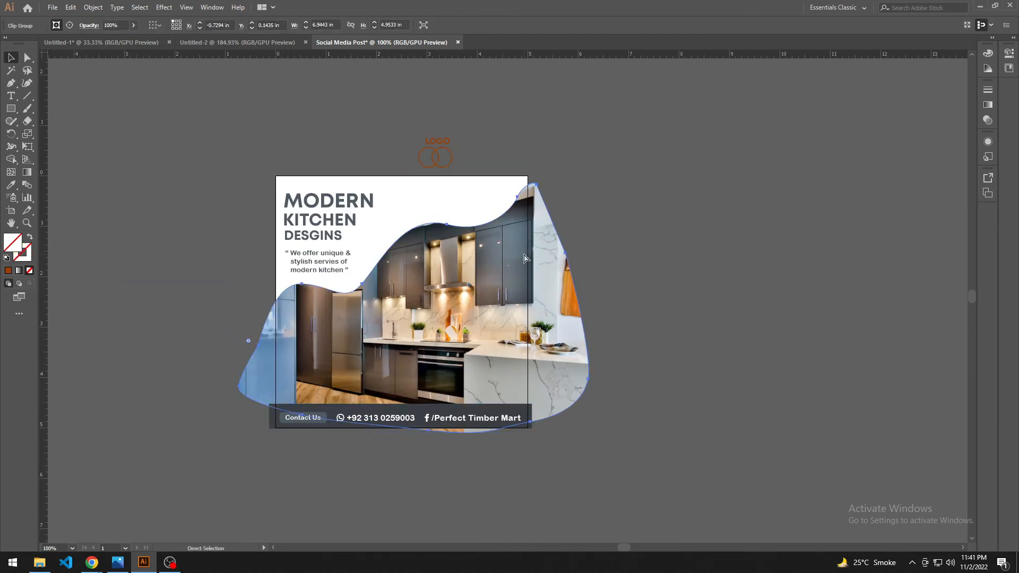
pyautogui.moveTo(698, 239); pyautogui.dragTo(341, 405)
pyautogui.hotkey('ctrl', 'v')
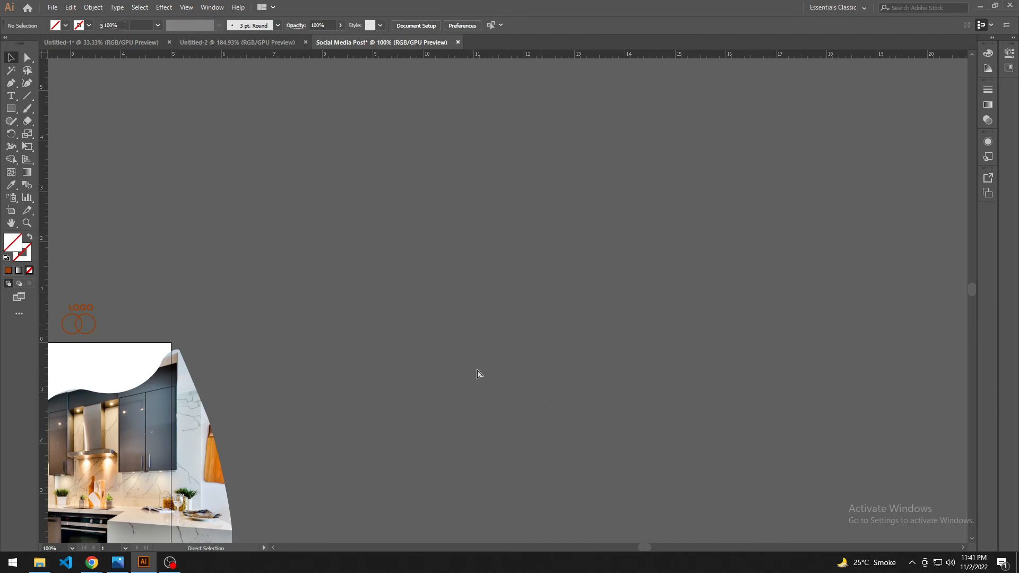
pyautogui.rightClick(536, 307)
pyautogui.click(580, 397)
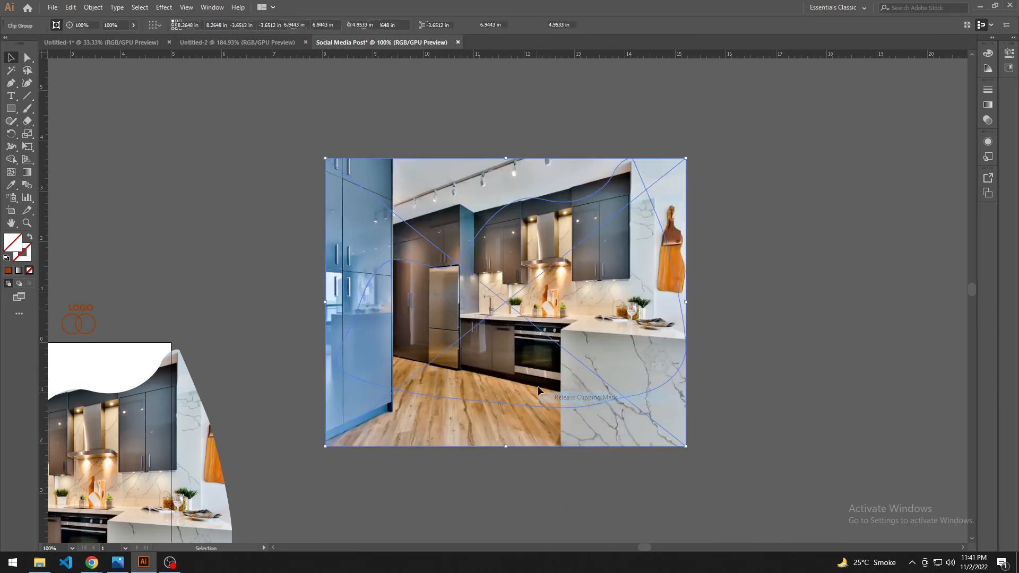
pyautogui.press('Delete')
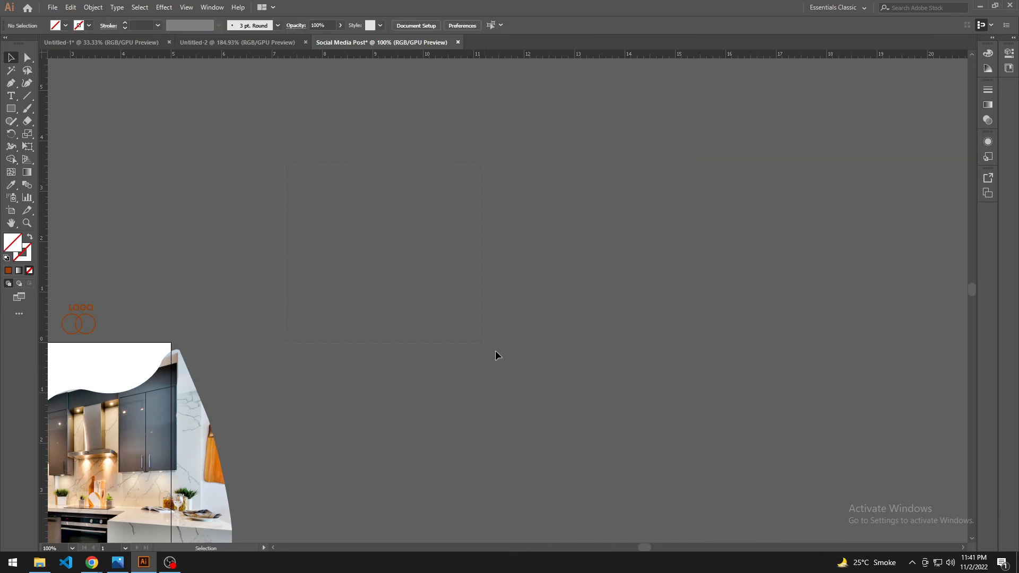
# Step: Fill the released wave shape with a colour sampled from the artboard's top edge
pyautogui.hotkey('ctrl', 'a')
pyautogui.press('i')
pyautogui.click(157, 345)
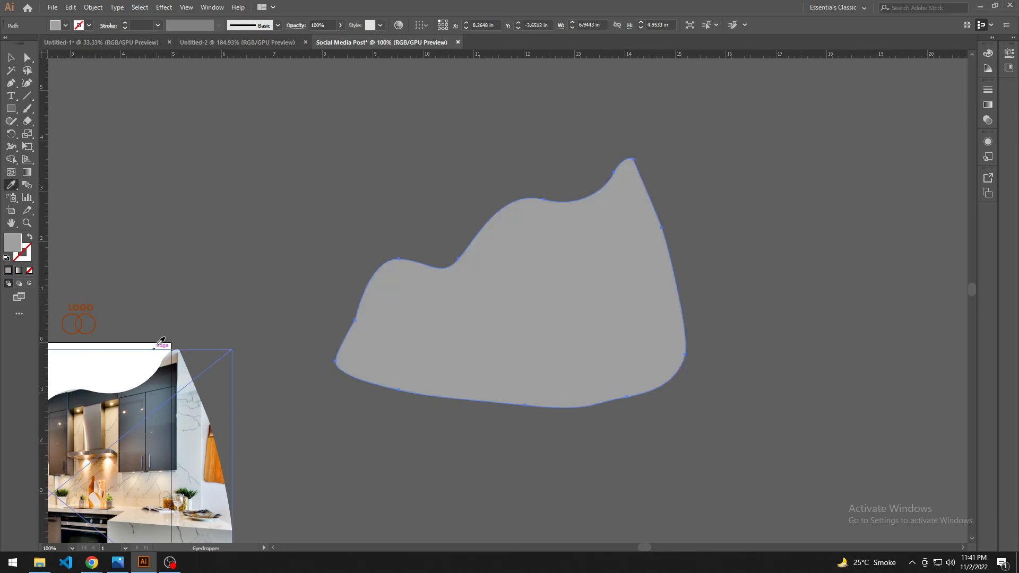
pyautogui.click(12, 56)
pyautogui.click(268, 239)
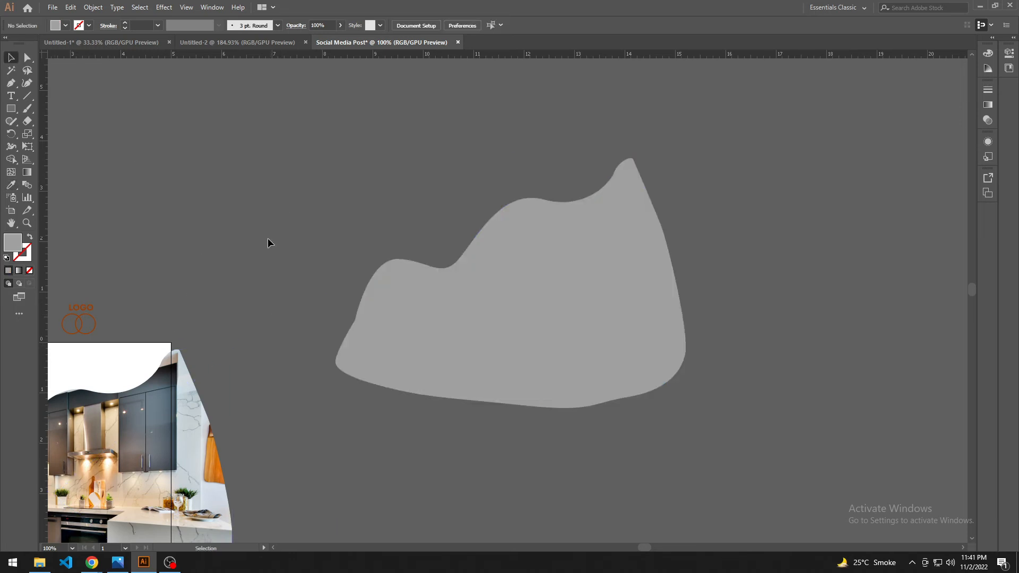
# Step: Fill the released wave shape with a blue-grey sampled from the dark cabinets in the kitchen photo
pyautogui.moveTo(301, 278); pyautogui.dragTo(440, 205)
pyautogui.click(565, 253)
pyautogui.press('i')
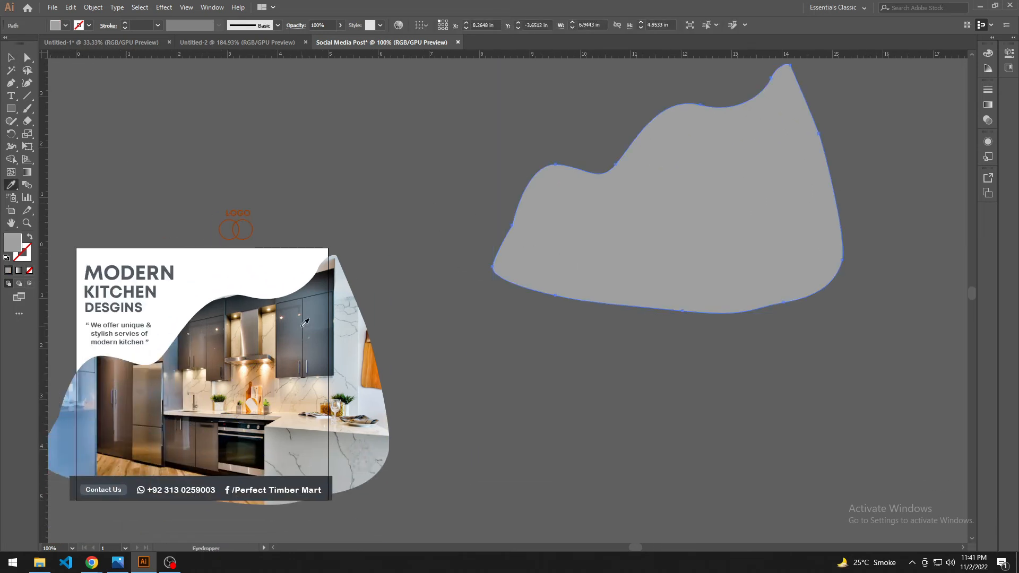
pyautogui.click(306, 326)
pyautogui.press('v')
pyautogui.click(516, 337)
pyautogui.moveTo(520, 361); pyautogui.dragTo(554, 370)
# Step: Move the blue-grey wave shape over the photo, offset slightly up and left, and send it to the back
pyautogui.moveTo(602, 237); pyautogui.dragTo(154, 424)
pyautogui.rightClick(253, 371)
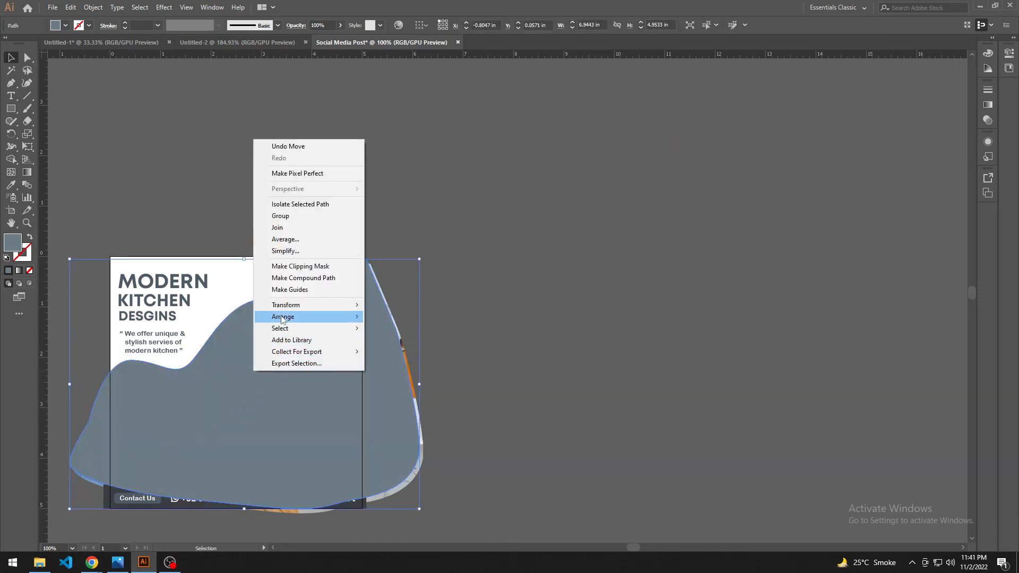
pyautogui.moveTo(282, 320)
pyautogui.click(399, 351)
pyautogui.click(484, 328)
# Step: Swap the wave shape's fill and stroke so it is only a blue-grey outline behind the photo
pyautogui.hscroll(-1, 491, 327)
pyautogui.scroll(1, 388, 326)
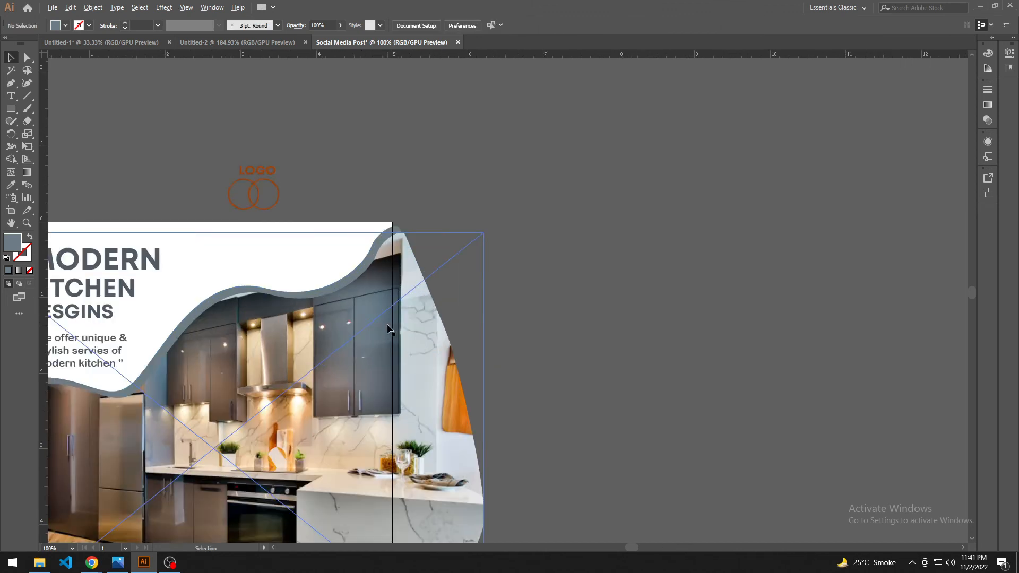
pyautogui.scroll(2, 390, 330)
pyautogui.click(310, 255)
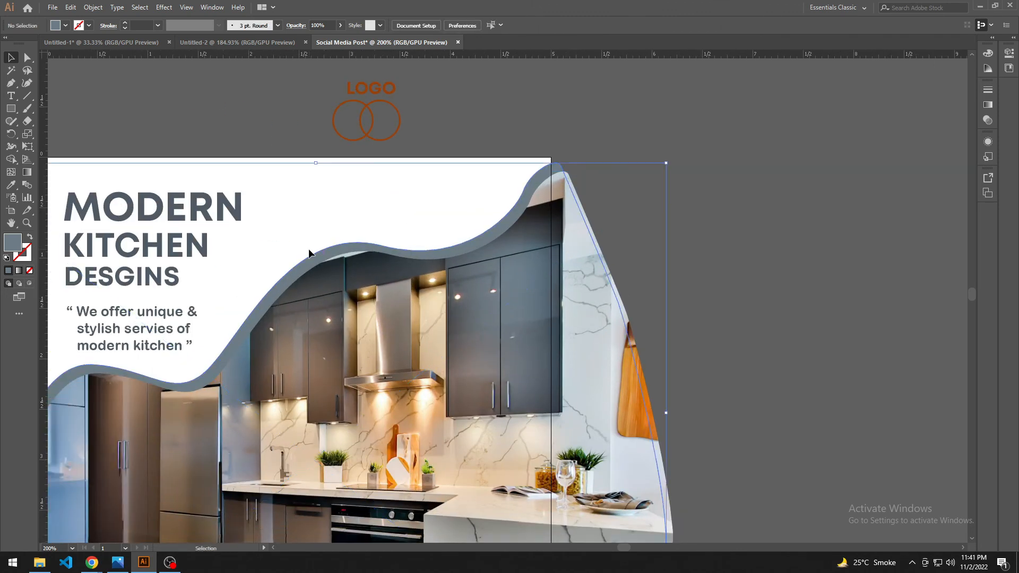
pyautogui.click(29, 237)
pyautogui.click(480, 120)
pyautogui.scroll(-1, 560, 174)
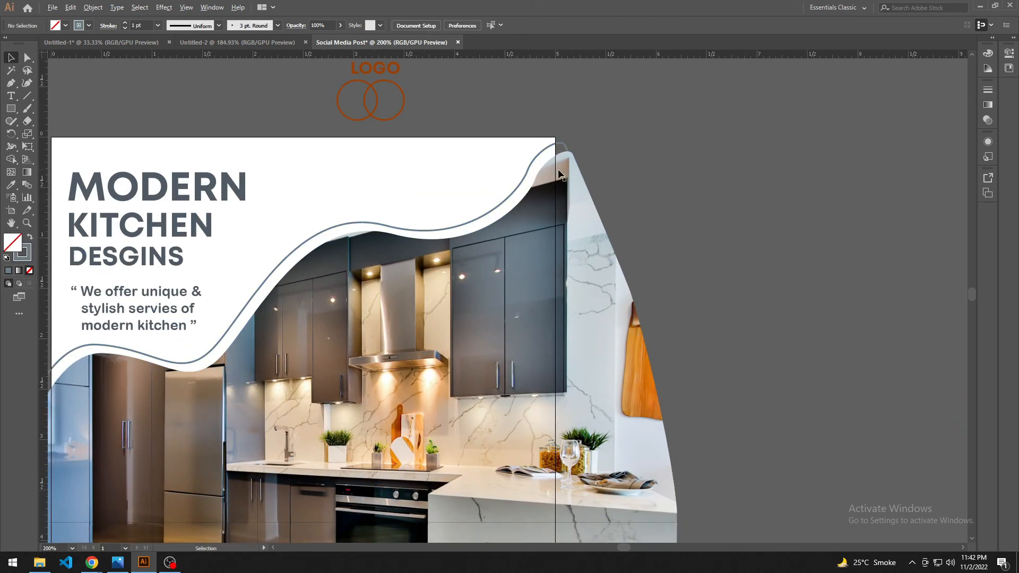
pyautogui.scroll(-1, 559, 174)
# Step: Nudge the wave outline to about X -0.777 in and Y 0.071 in for a narrow gap along the photo's edge
pyautogui.moveTo(734, 247); pyautogui.dragTo(660, 287)
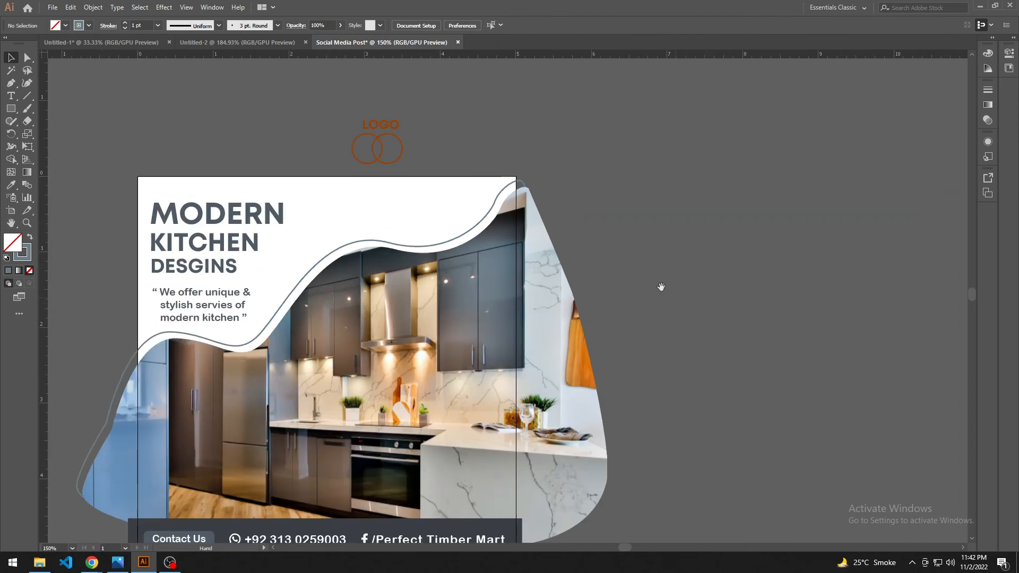
pyautogui.click(457, 241)
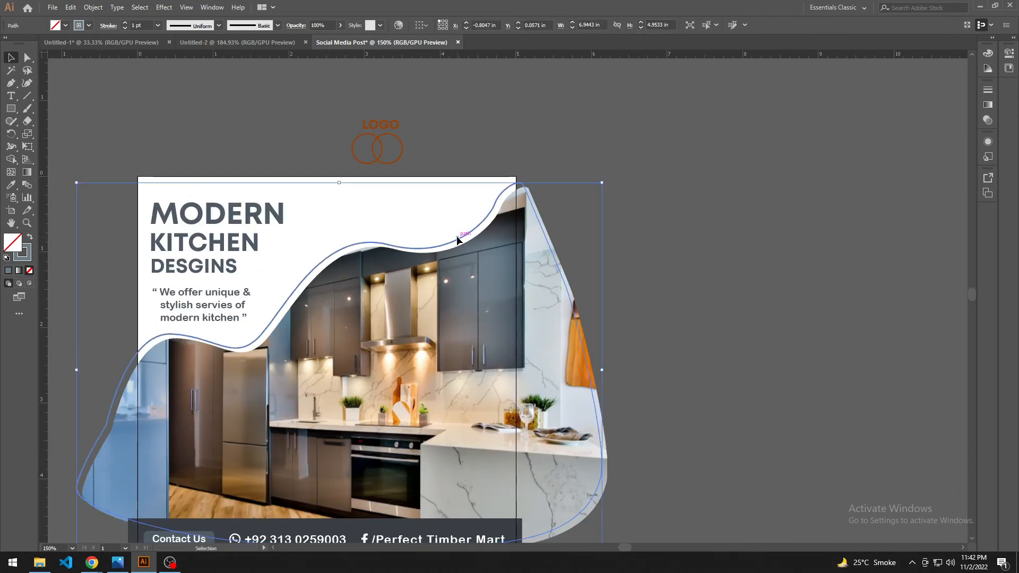
pyautogui.press('Left')
pyautogui.press('Right')
pyautogui.press('Right')
pyautogui.press('Right')
pyautogui.press('Right')
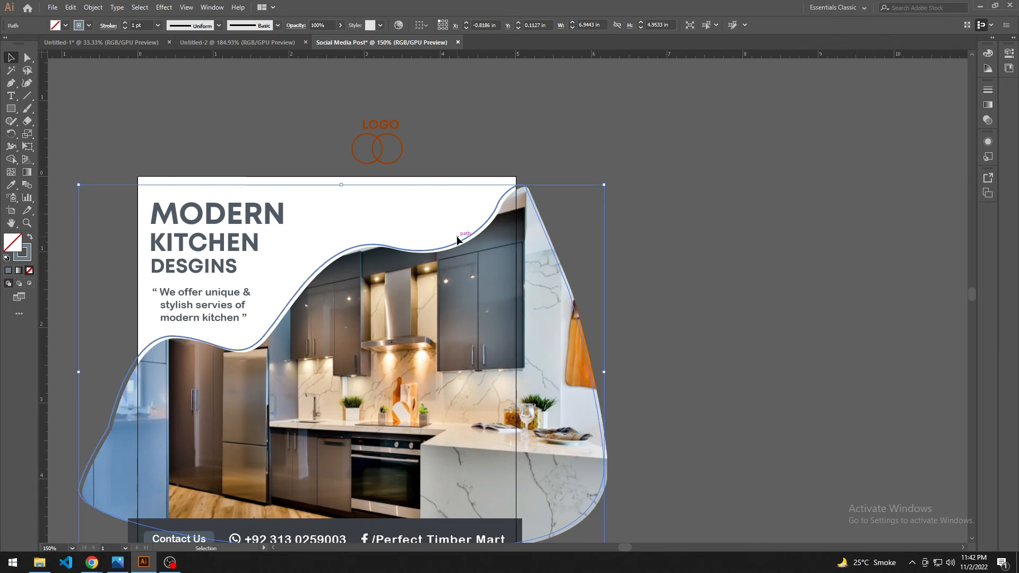
pyautogui.press('Up')
pyautogui.press('Up')
pyautogui.press('Up')
pyautogui.press('Right')
pyautogui.press('Right')
pyautogui.press('Right')
pyautogui.press('Right')
pyautogui.press('Up')
pyautogui.press('Up')
pyautogui.press('Up')
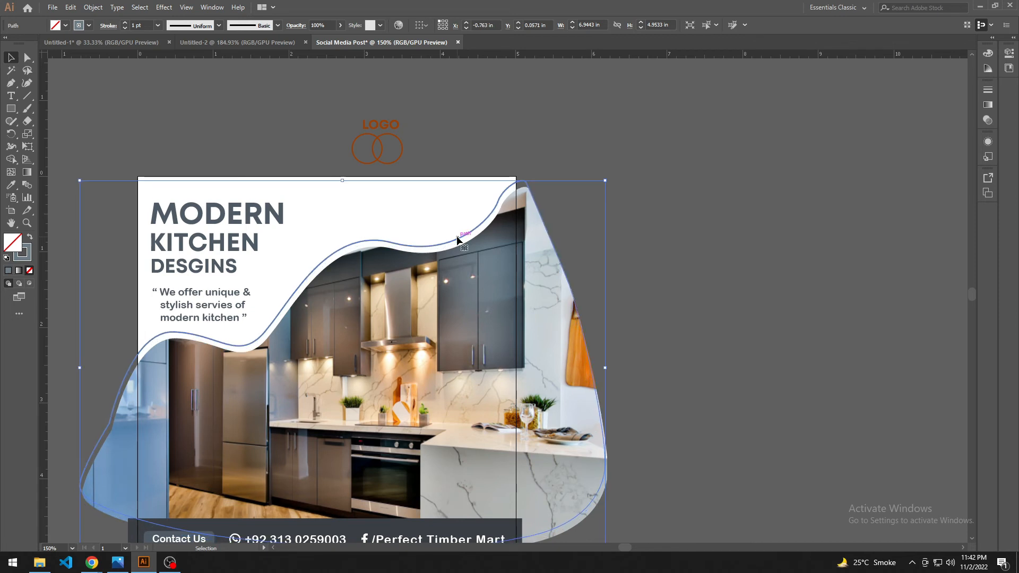
pyautogui.press('Left')
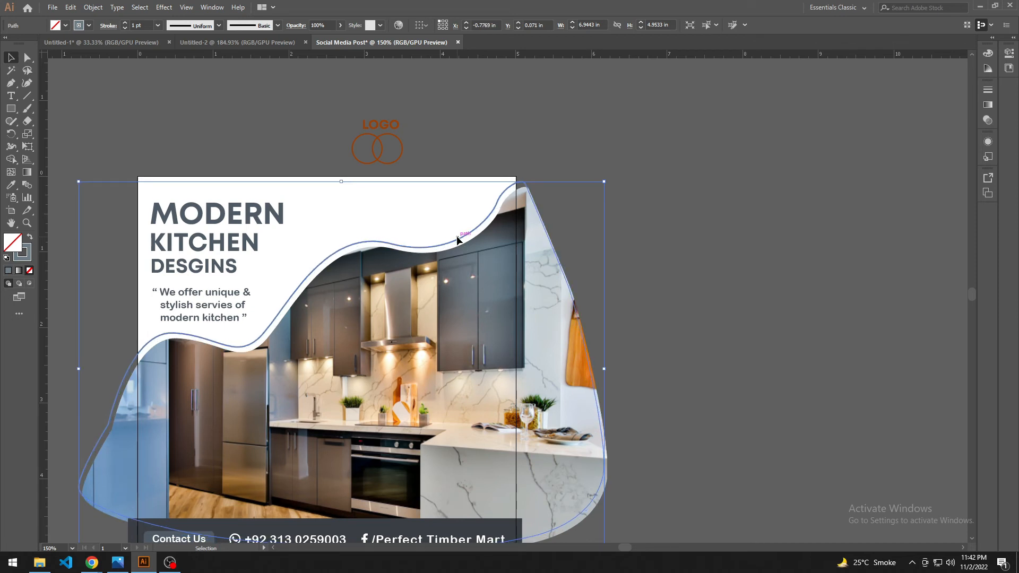
pyautogui.press('Down')
pyautogui.click(664, 235)
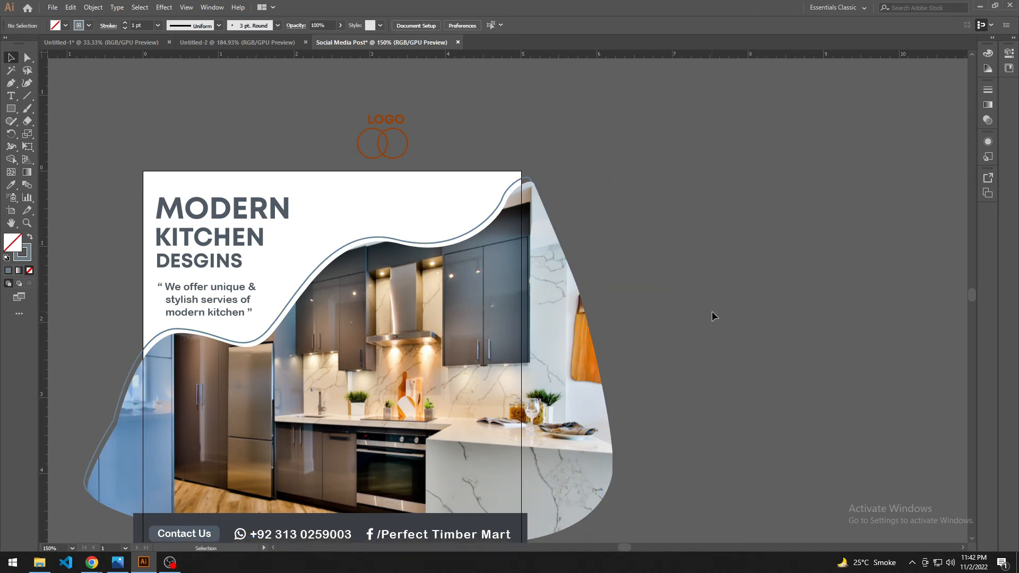
# Step: Add a Drop Shadow effect to the masked photo with preview on and both X and Y offsets at 0 in
pyautogui.moveTo(678, 345); pyautogui.dragTo(698, 319)
pyautogui.click(458, 320)
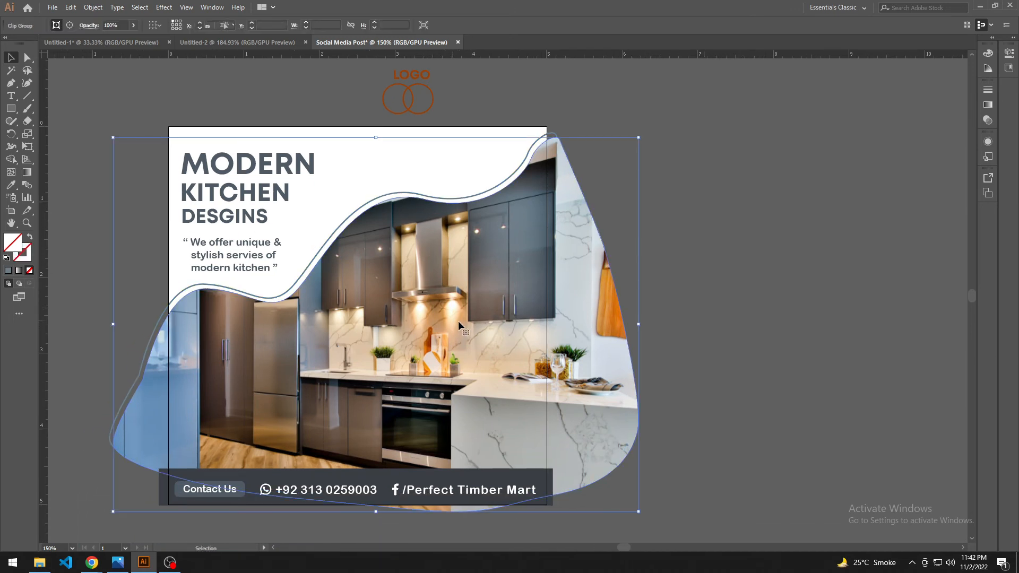
pyautogui.click(142, 9)
pyautogui.moveTo(163, 8)
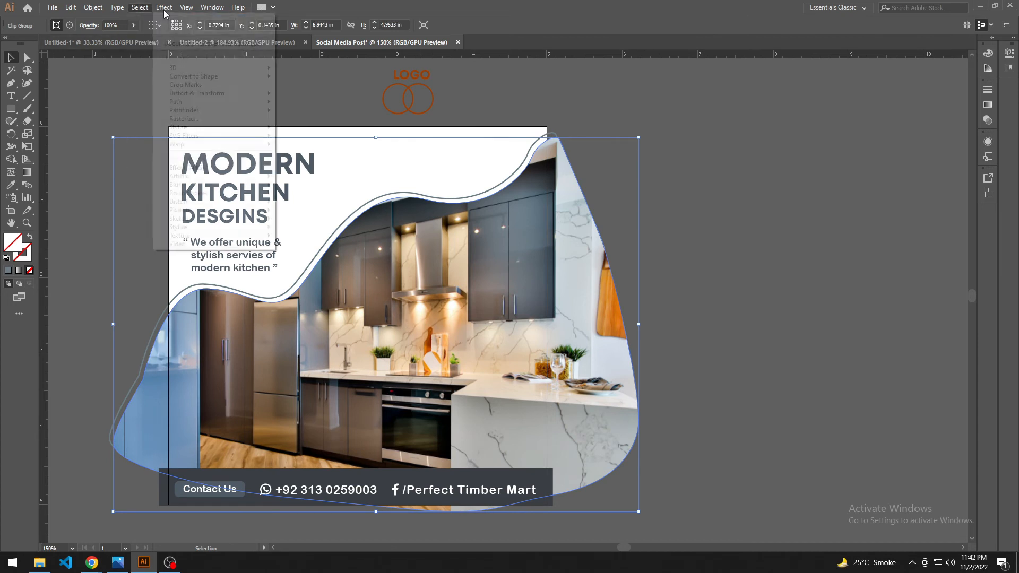
pyautogui.moveTo(250, 127)
pyautogui.click(295, 135)
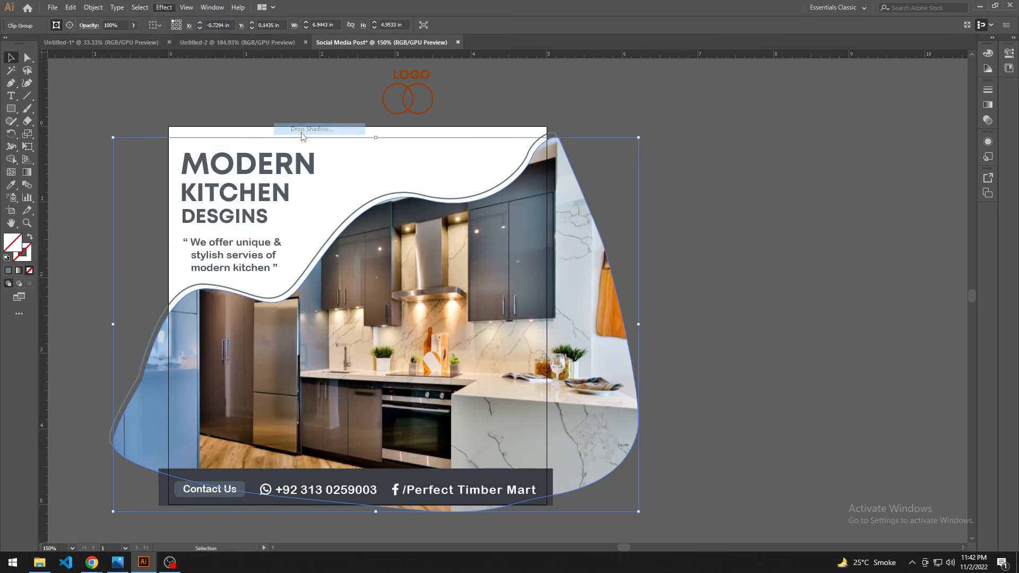
pyautogui.click(560, 344)
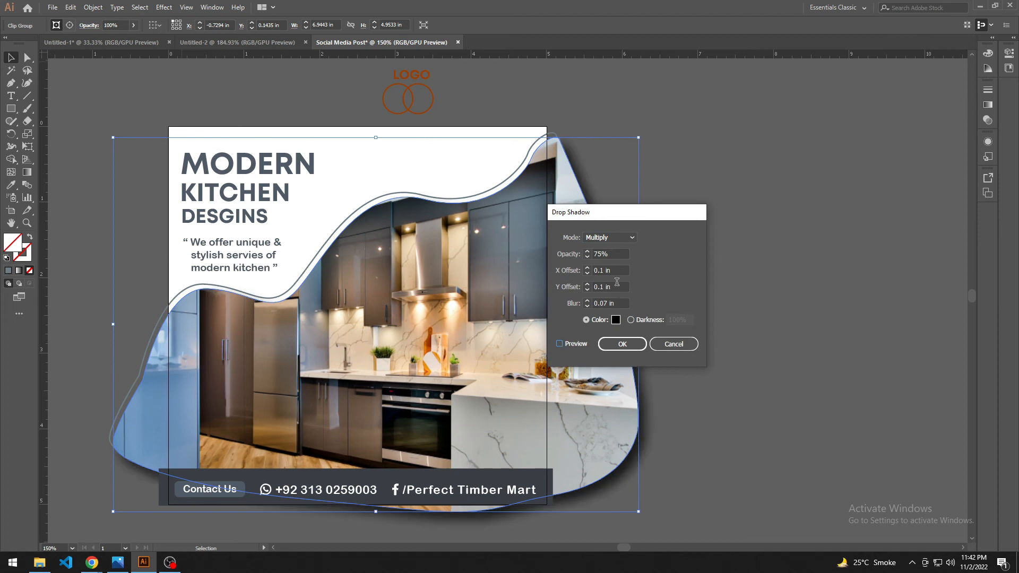
pyautogui.click(619, 270)
pyautogui.press('Down')
pyautogui.click(618, 289)
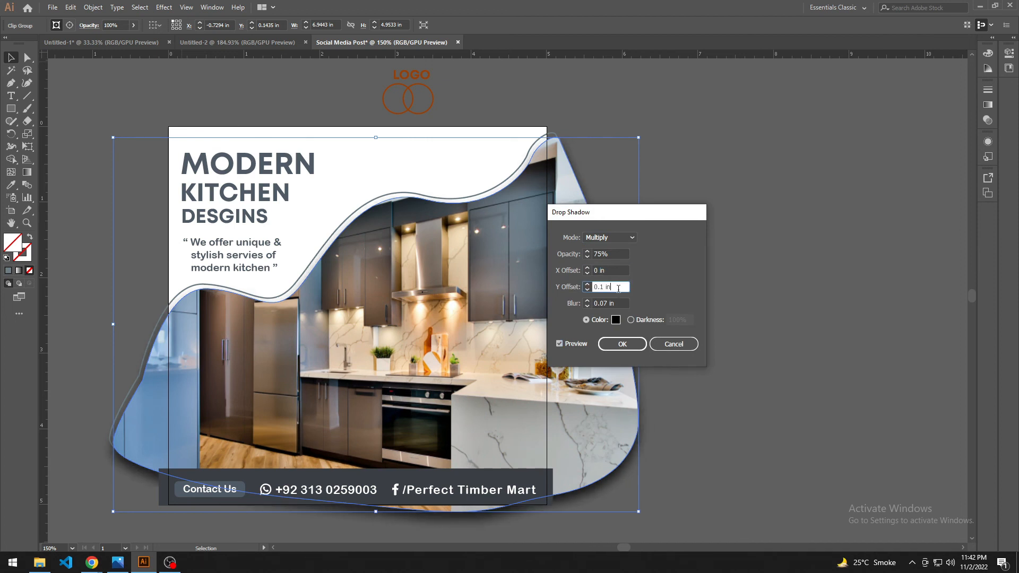
pyautogui.press('Down')
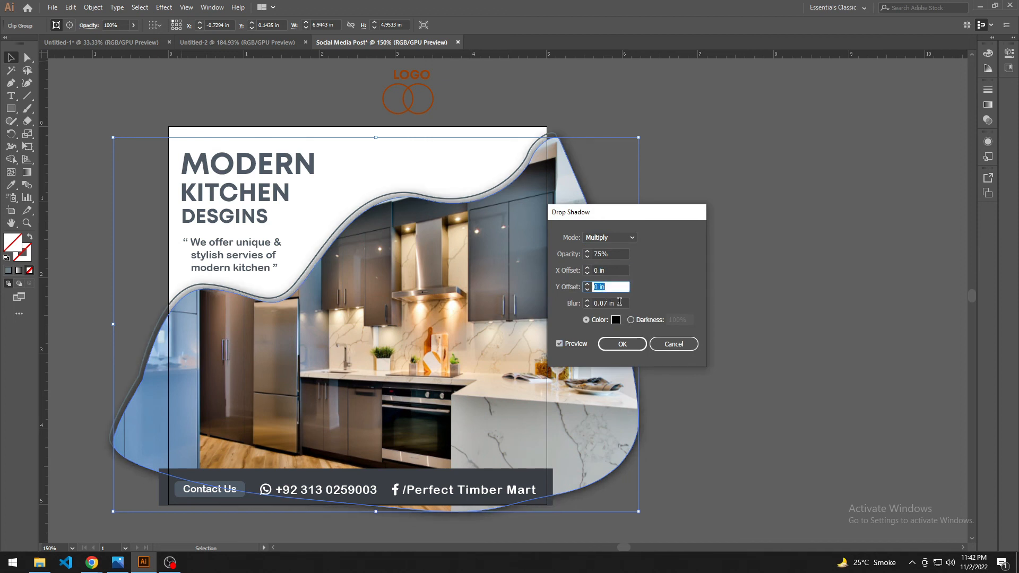
# Step: Set the photo's drop shadow to 0.1 in blur and 40% opacity, and apply the effect
pyautogui.click(619, 302)
pyautogui.press('Down')
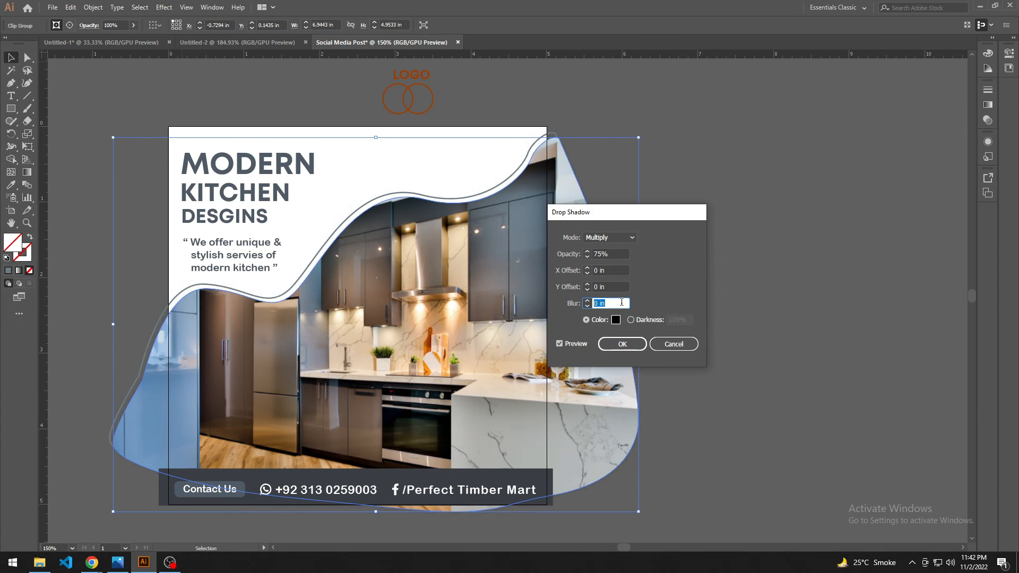
pyautogui.press('Up')
pyautogui.press('Down')
pyautogui.press('Up')
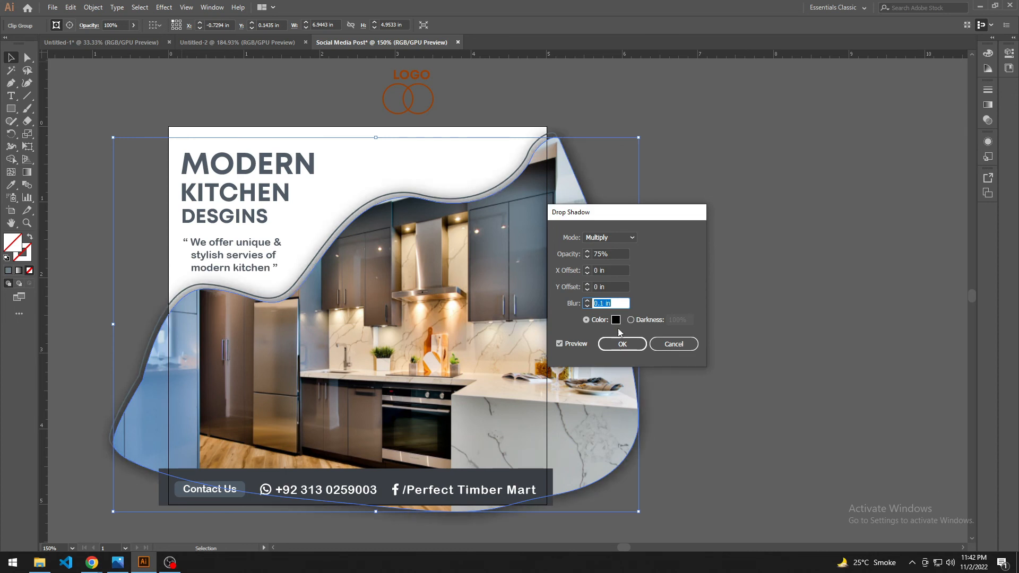
pyautogui.click(621, 254)
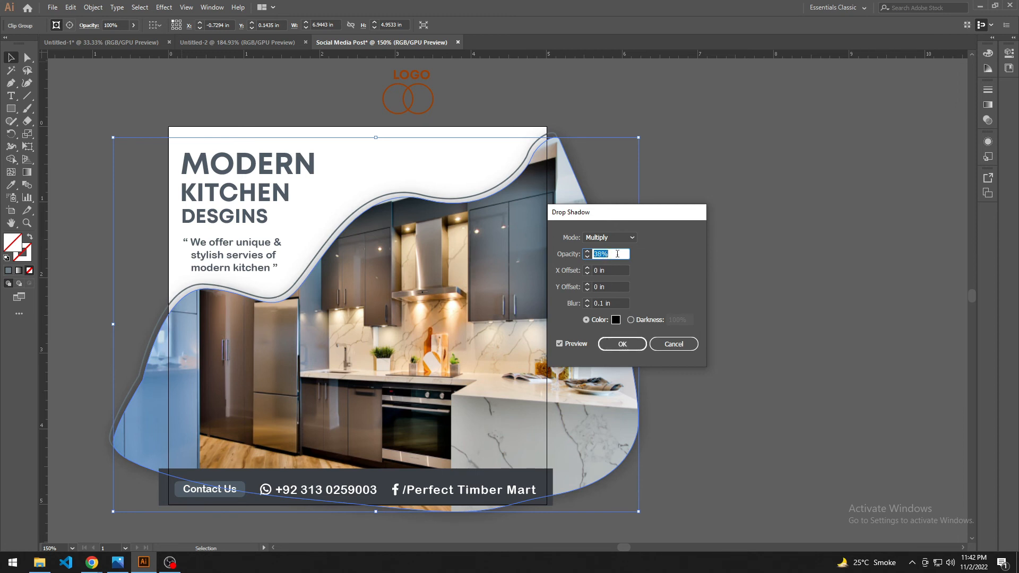
pyautogui.click(619, 344)
pyautogui.click(740, 177)
# Step: Recolour the logo text and both circles with the slate colour sampled from the Contact Us button
pyautogui.moveTo(408, 90); pyautogui.dragTo(467, 129)
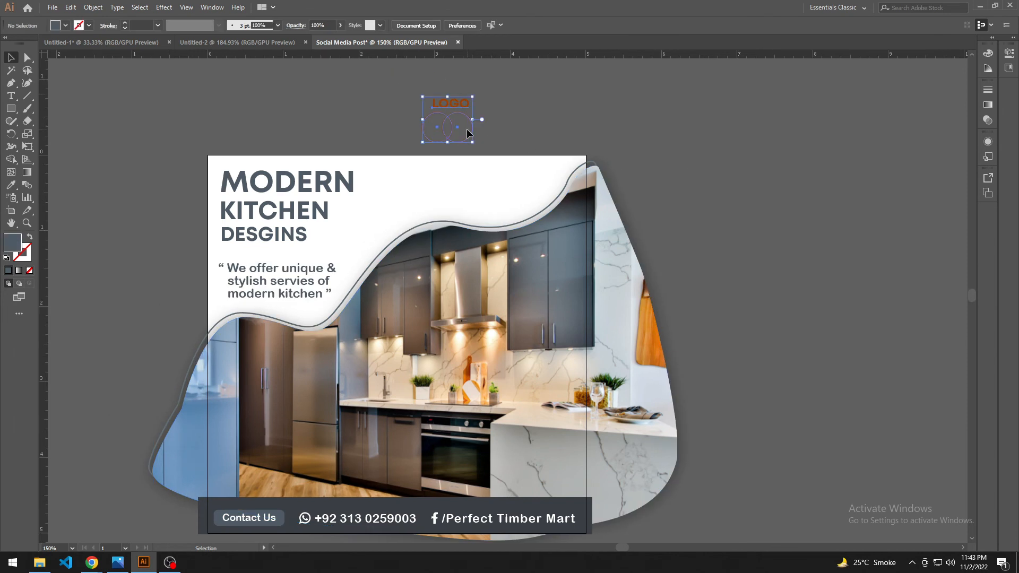
pyautogui.press('i')
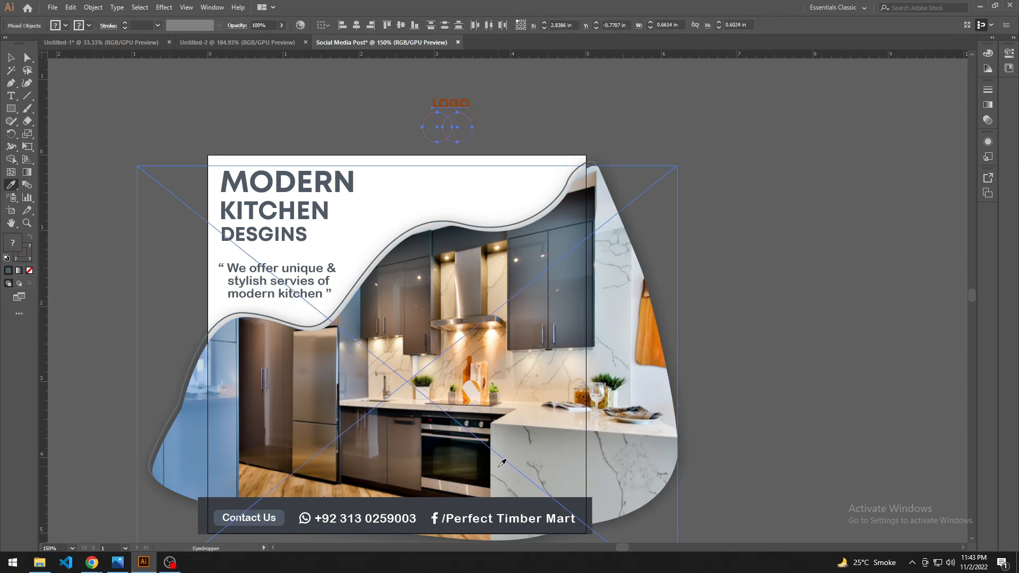
pyautogui.click(475, 487)
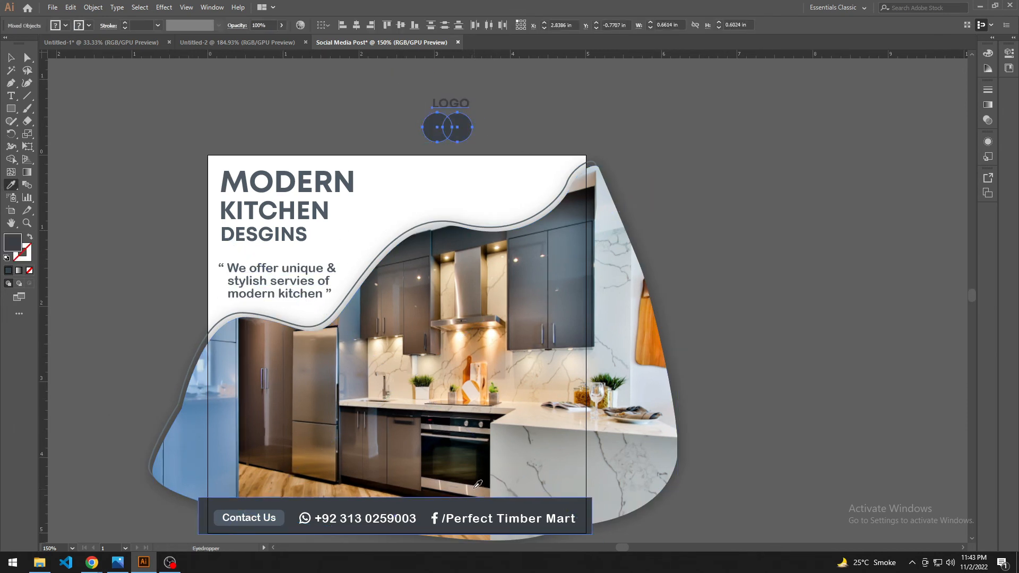
pyautogui.click(274, 515)
pyautogui.click(278, 510)
pyautogui.press('v')
# Step: Move the logo into the white area at the artboard's upper right and swap the circles' fill and stroke
pyautogui.moveTo(421, 95); pyautogui.dragTo(527, 196)
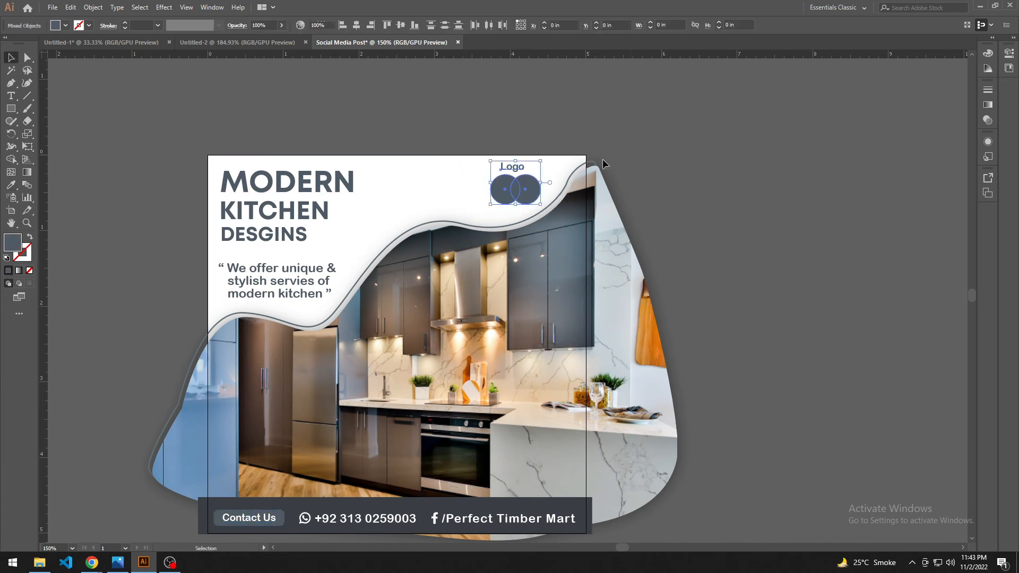
pyautogui.click(602, 158)
pyautogui.click(509, 197)
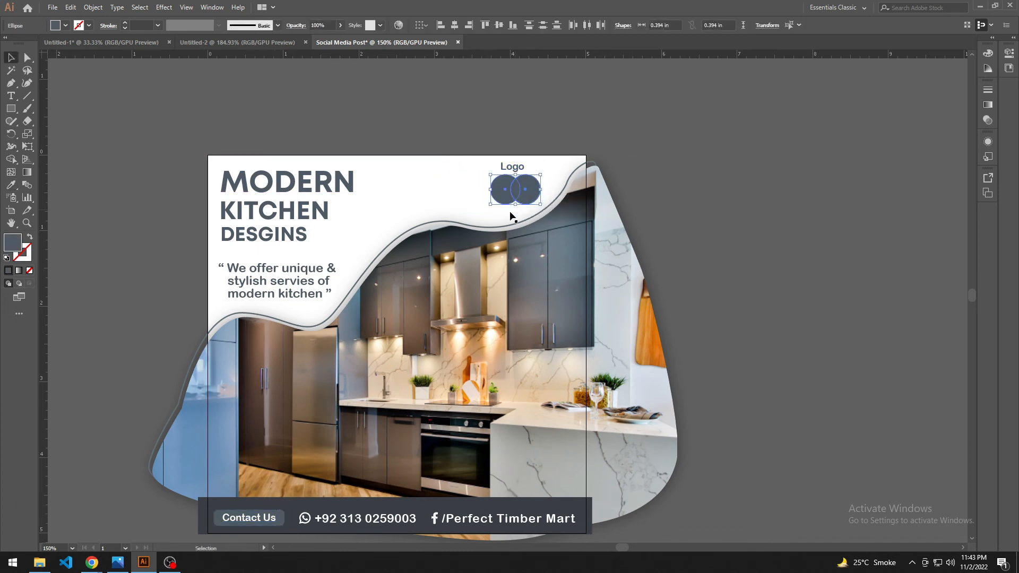
pyautogui.click(30, 237)
pyautogui.click(460, 185)
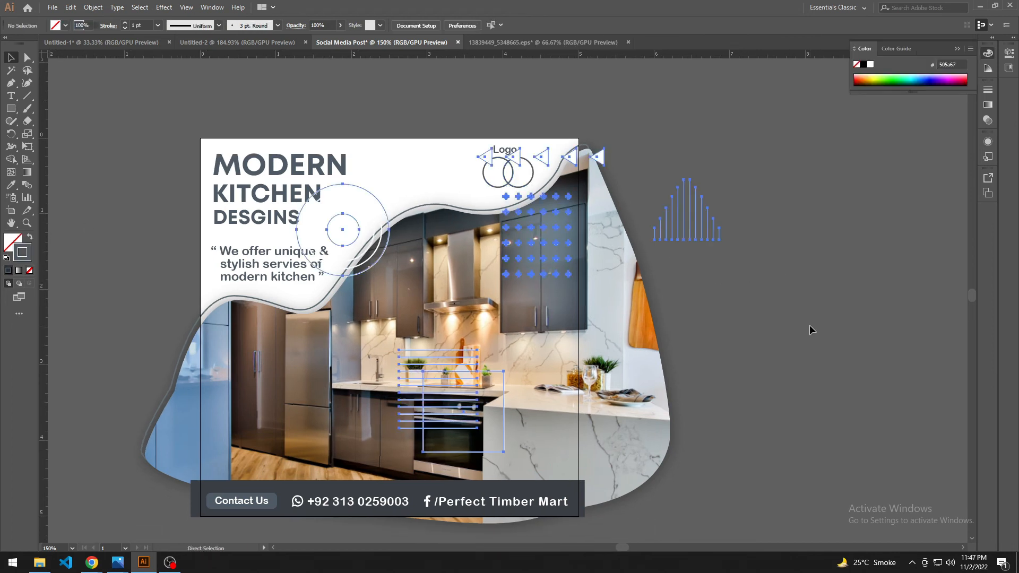
# Step: Paste the copied decorative circles, triangles, dot grid and line patterns into the social media post
pyautogui.press('v')
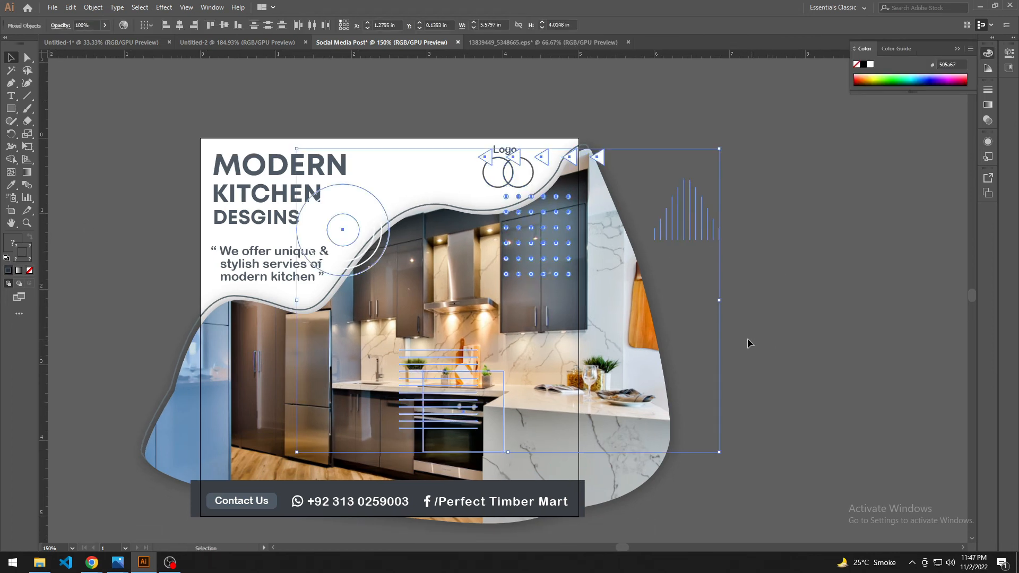
# Step: Scale the pasted decorative shapes down to about 1.44 by 1.04 in, undoing a trial move off the artboard
pyautogui.moveTo(720, 451); pyautogui.dragTo(562, 339)
pyautogui.moveTo(517, 292); pyautogui.dragTo(729, 233)
pyautogui.click(648, 173)
pyautogui.scroll(1, 648, 174)
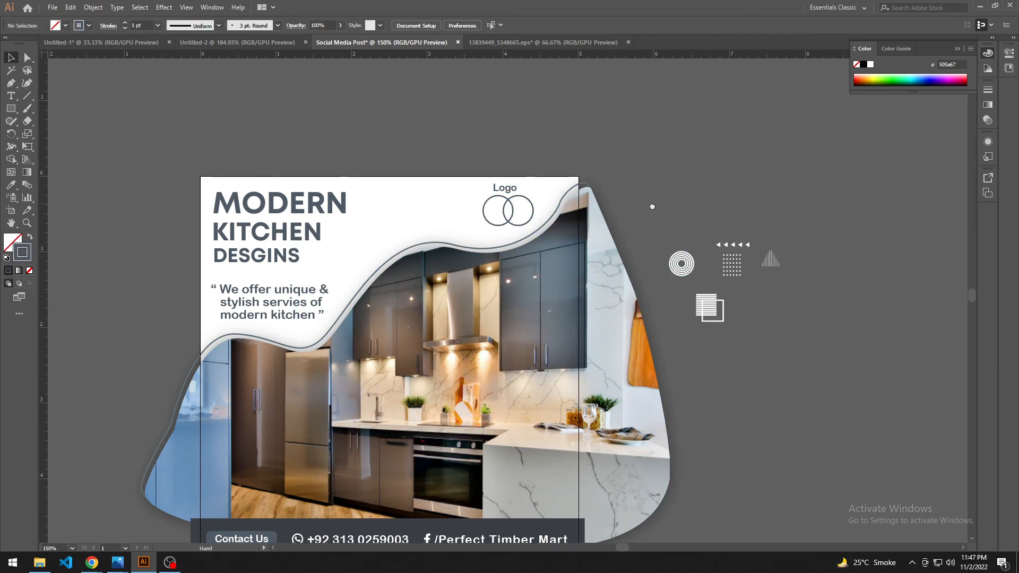
pyautogui.hotkey('ctrl', 'z')
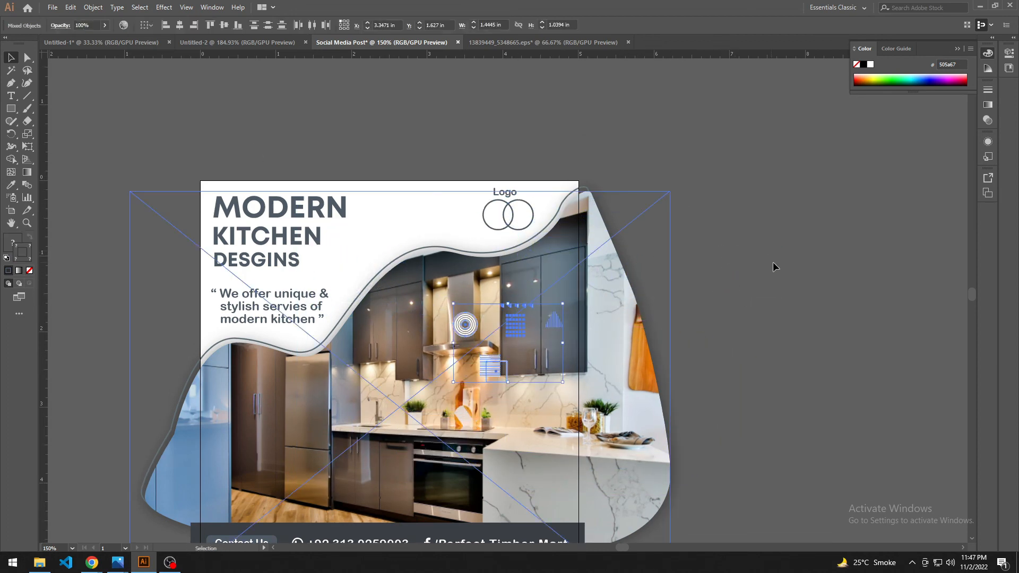
# Step: Expand the decorative shapes and move the group onto the empty pasteboard beside the artboard
pyautogui.click(93, 7)
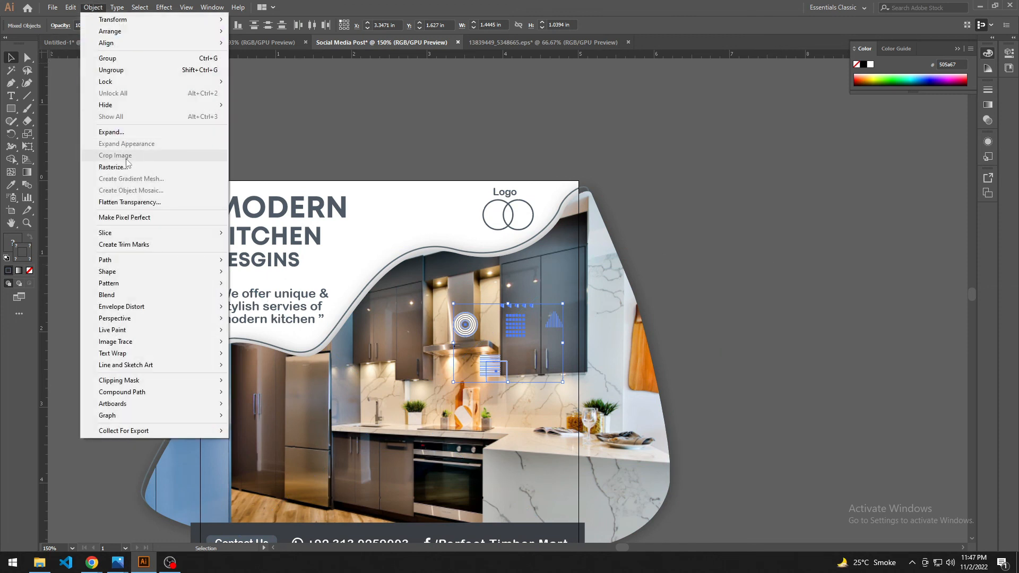
pyautogui.click(137, 134)
pyautogui.click(708, 356)
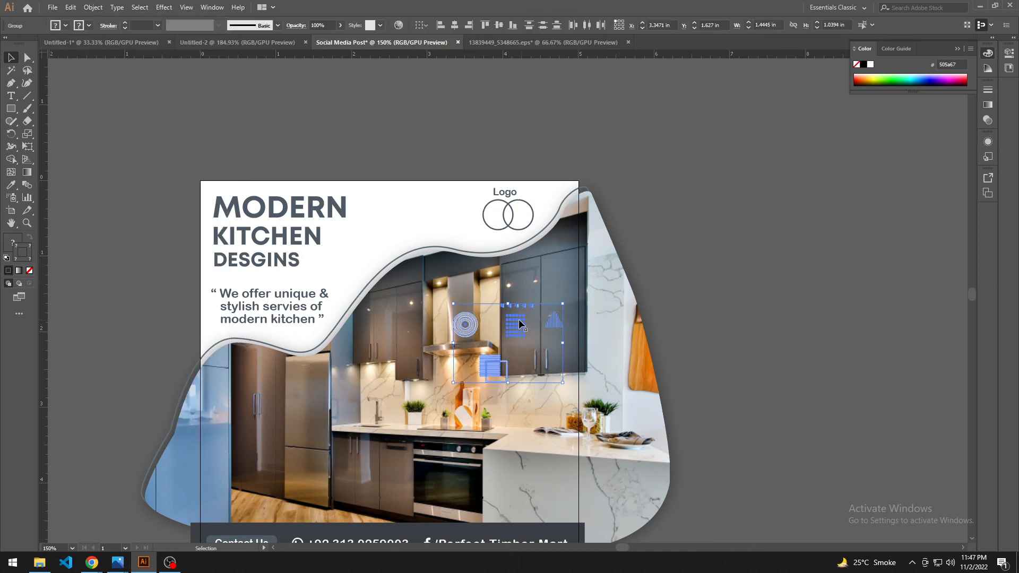
pyautogui.moveTo(543, 357); pyautogui.dragTo(732, 239)
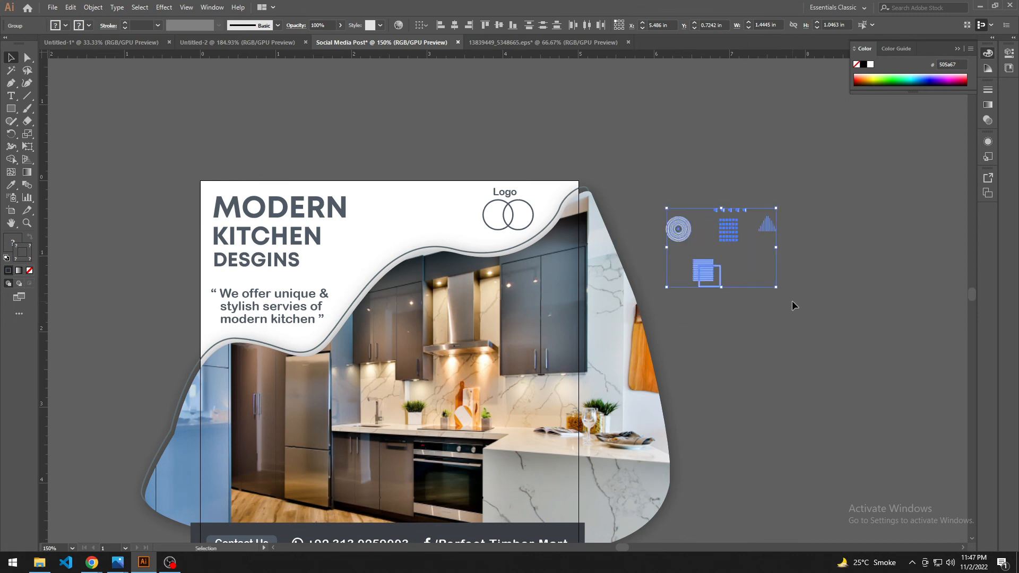
pyautogui.click(792, 302)
# Step: Recolour the row of small triangles with the slate colour sampled from the logo text
pyautogui.scroll(1, 790, 349)
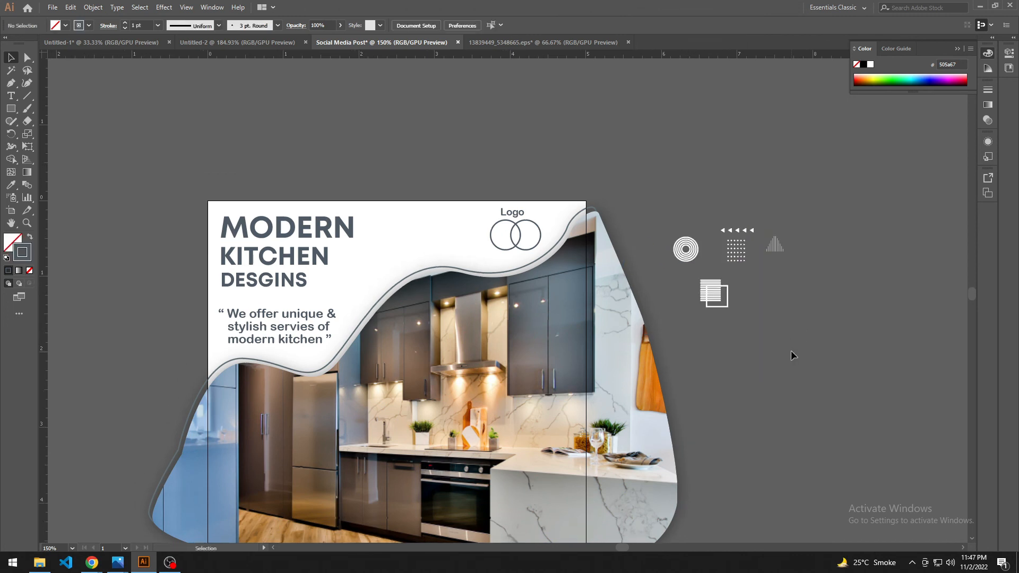
pyautogui.click(738, 231)
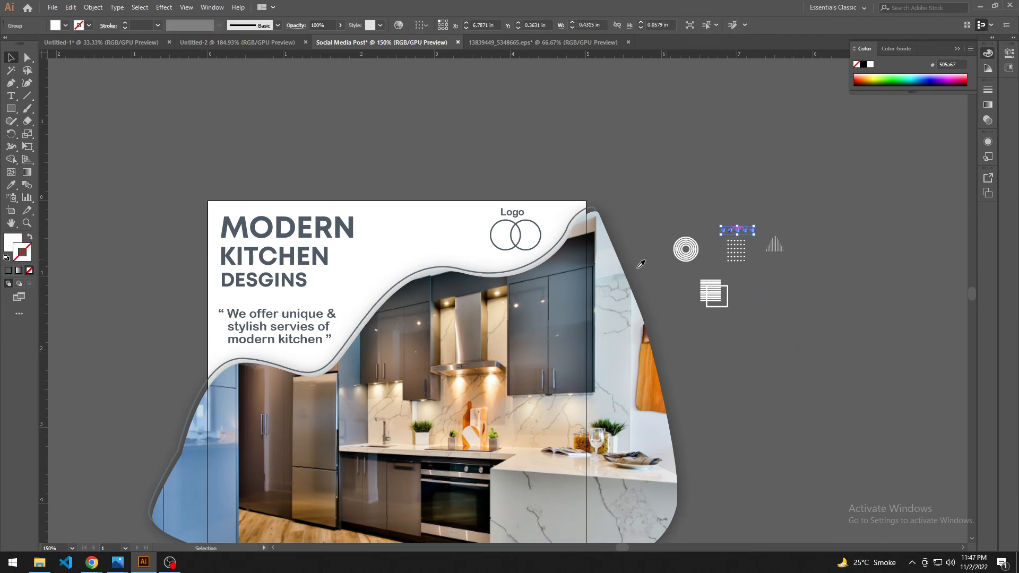
pyautogui.press('i')
pyautogui.click(514, 209)
pyautogui.press('v')
pyautogui.click(652, 206)
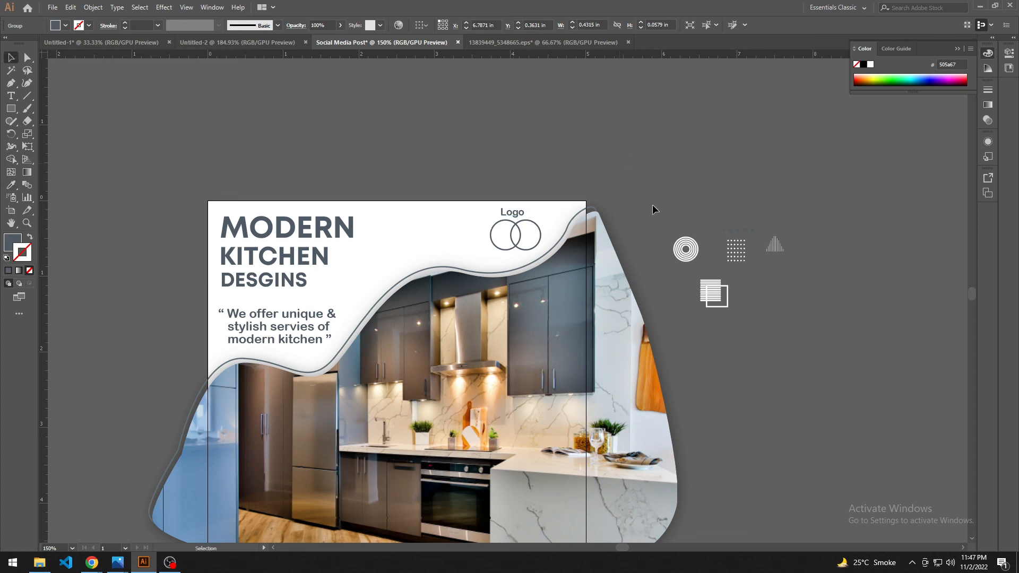
# Step: Recolour the dot grid with the slate colour sampled from the row of triangles
pyautogui.press('space')
pyautogui.moveTo(755, 276); pyautogui.dragTo(754, 287)
pyautogui.click(734, 267)
pyautogui.press('i')
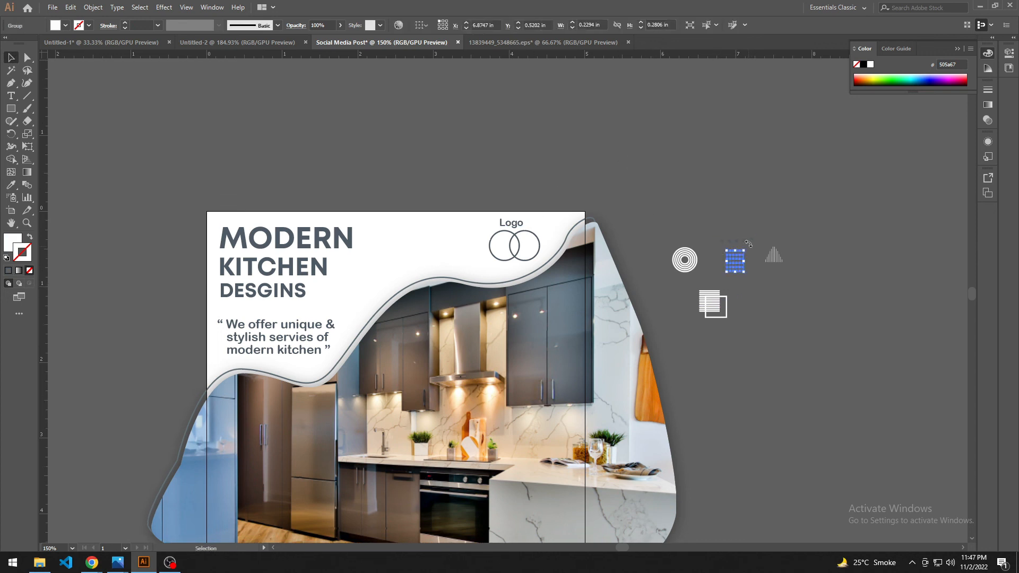
pyautogui.click(745, 240)
pyautogui.press('v')
# Step: Recolour the triangular line pattern with the same slate as the small triangles and deselect everything
pyautogui.click(773, 256)
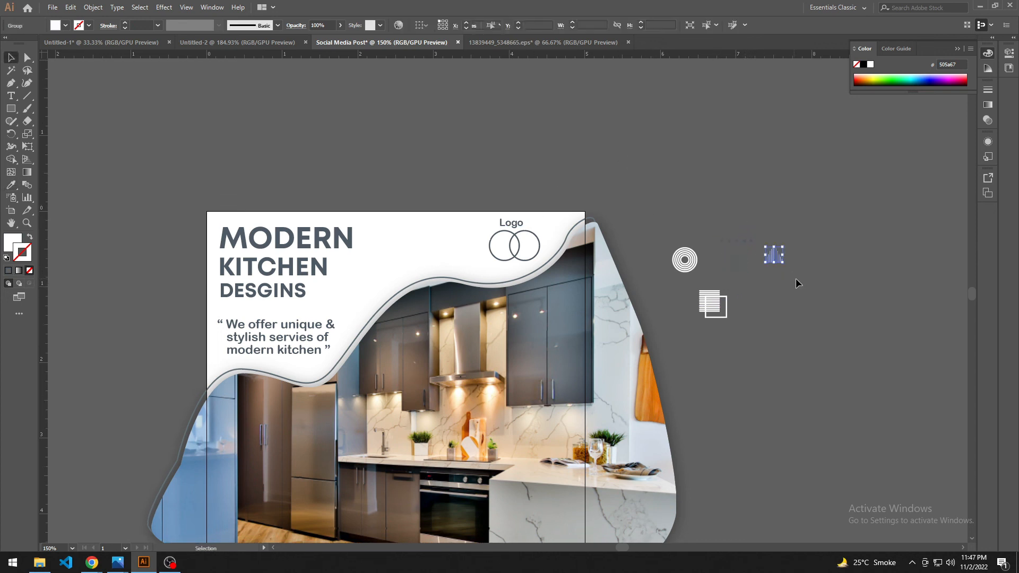
pyautogui.press('i')
pyautogui.click(735, 244)
pyautogui.press('v')
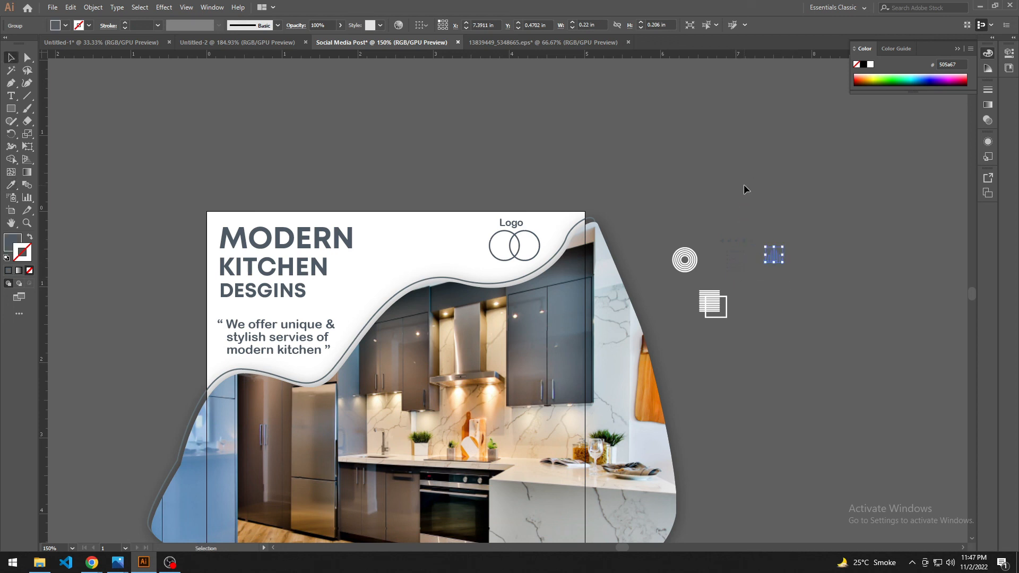
pyautogui.click(744, 184)
pyautogui.click(677, 265)
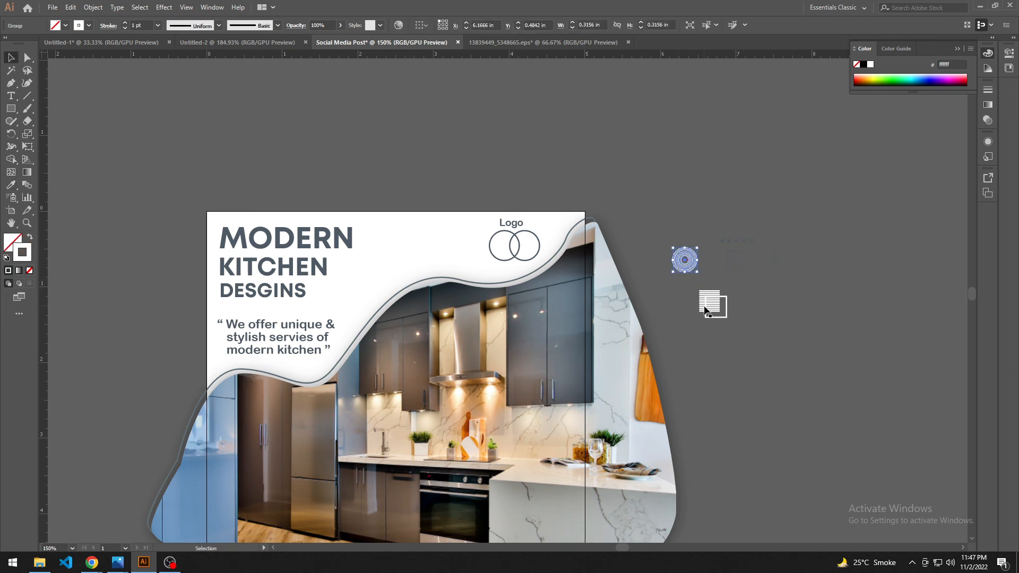
pyautogui.click(731, 342)
# Step: Enlarge the dot grid to about 0.8 by 0.98 in and place it across the artboard's upper edge between headline and logo
pyautogui.moveTo(729, 304); pyautogui.dragTo(725, 323)
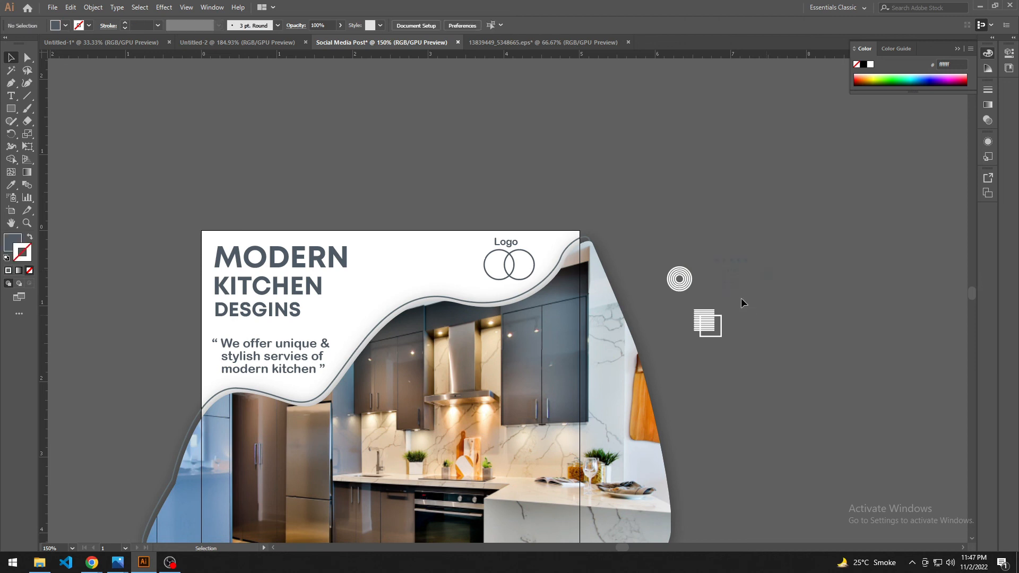
pyautogui.moveTo(727, 284); pyautogui.dragTo(428, 279)
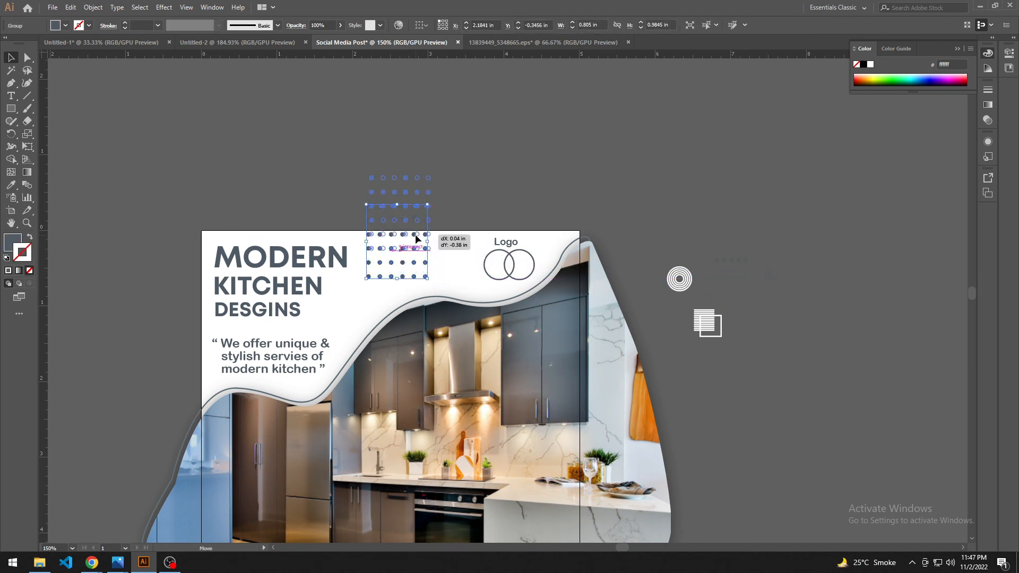
pyautogui.moveTo(416, 236); pyautogui.dragTo(460, 180)
pyautogui.click(435, 196)
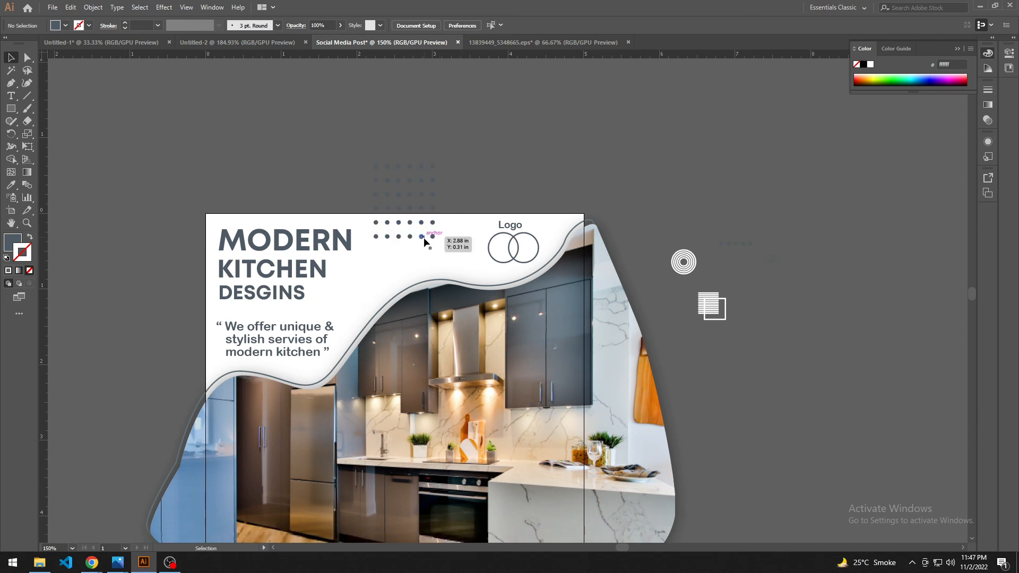
# Step: Place the row of triangles vertically beside the tagline at the artboard's edge and shrink it to about 0.06 by 0.46 in
pyautogui.moveTo(712, 256); pyautogui.dragTo(213, 373)
pyautogui.click(149, 343)
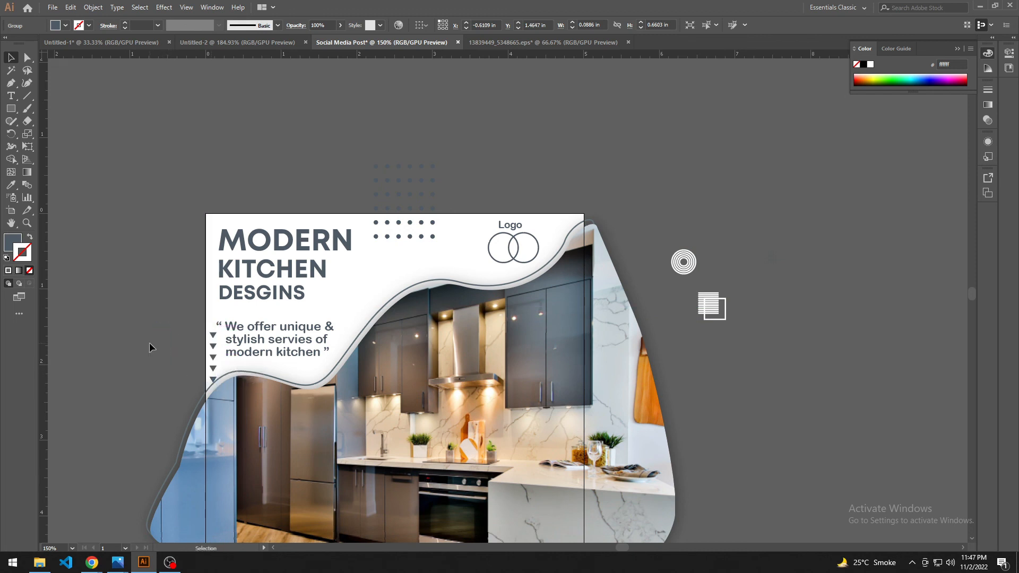
pyautogui.moveTo(154, 347); pyautogui.dragTo(128, 341)
pyautogui.moveTo(188, 341); pyautogui.dragTo(188, 332)
pyautogui.moveTo(191, 367); pyautogui.dragTo(191, 359)
pyautogui.click(139, 345)
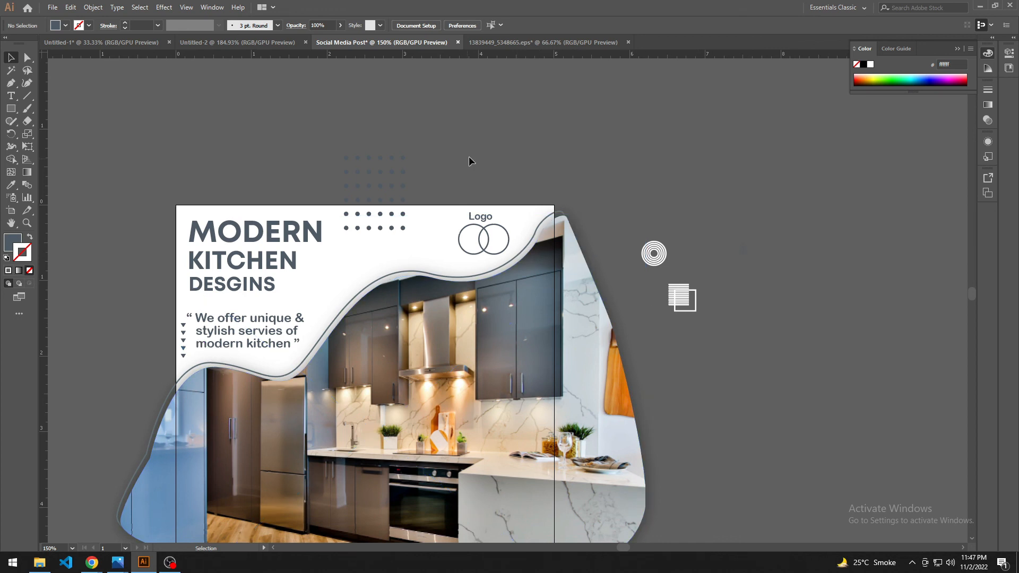
# Step: Recolour the dot grid with an orange-brown sampled from the cutting boards in the kitchen photo
pyautogui.moveTo(487, 172); pyautogui.dragTo(457, 157)
pyautogui.scroll(-2, 416, 262)
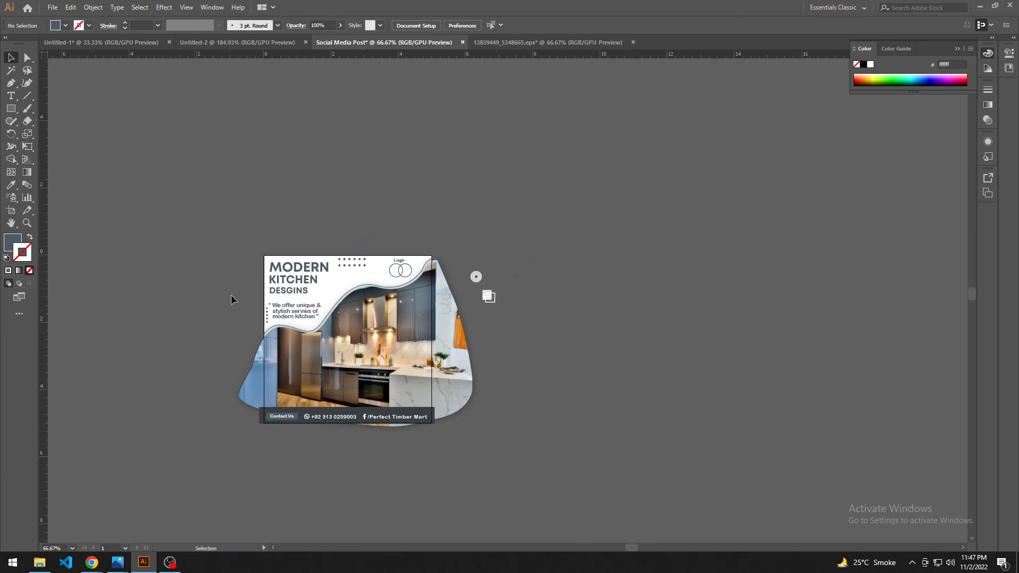
pyautogui.hotkey('ctrl', '+')
pyautogui.click(365, 223)
pyautogui.press('i')
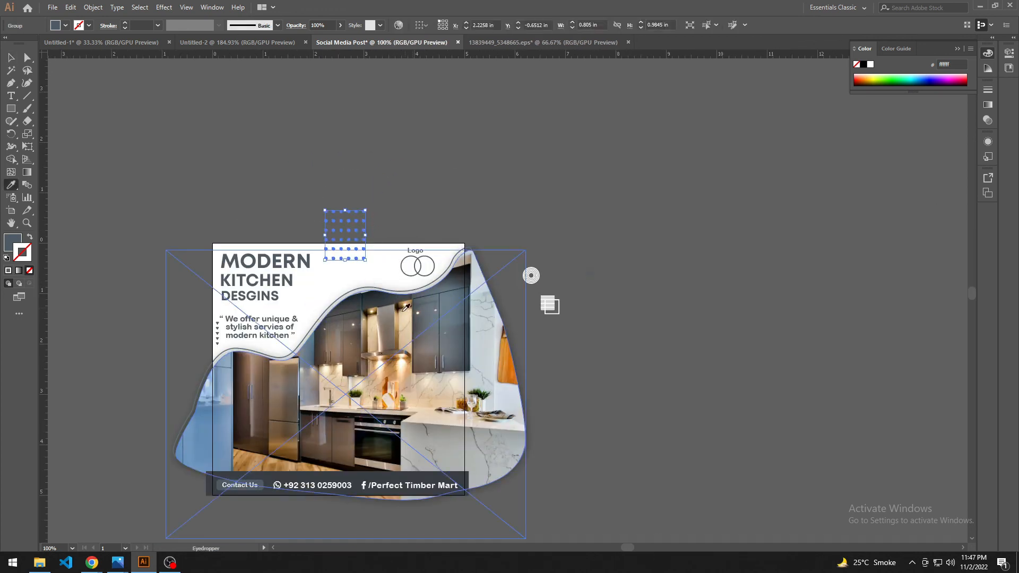
pyautogui.click(389, 386)
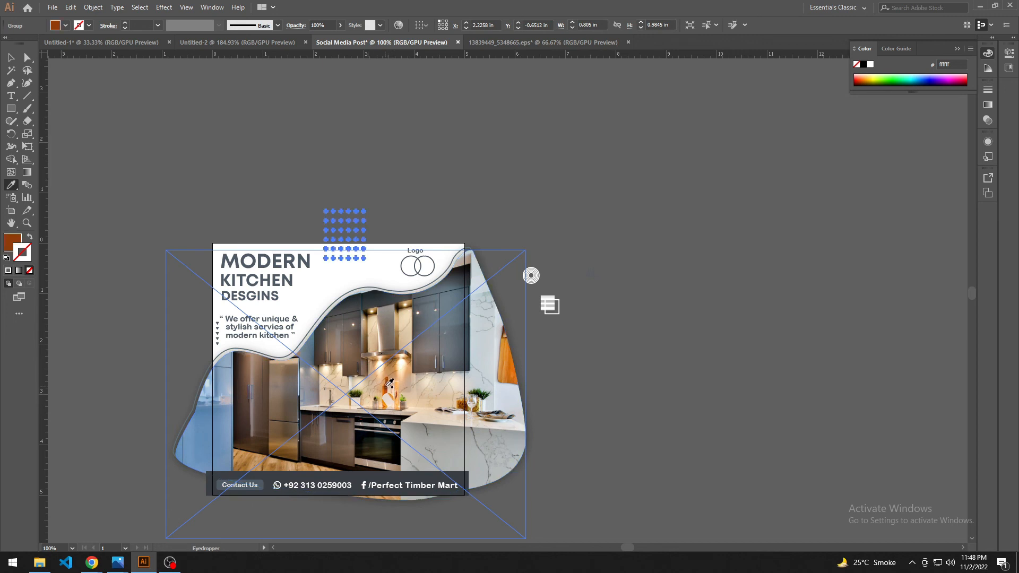
pyautogui.press('v')
pyautogui.click(387, 219)
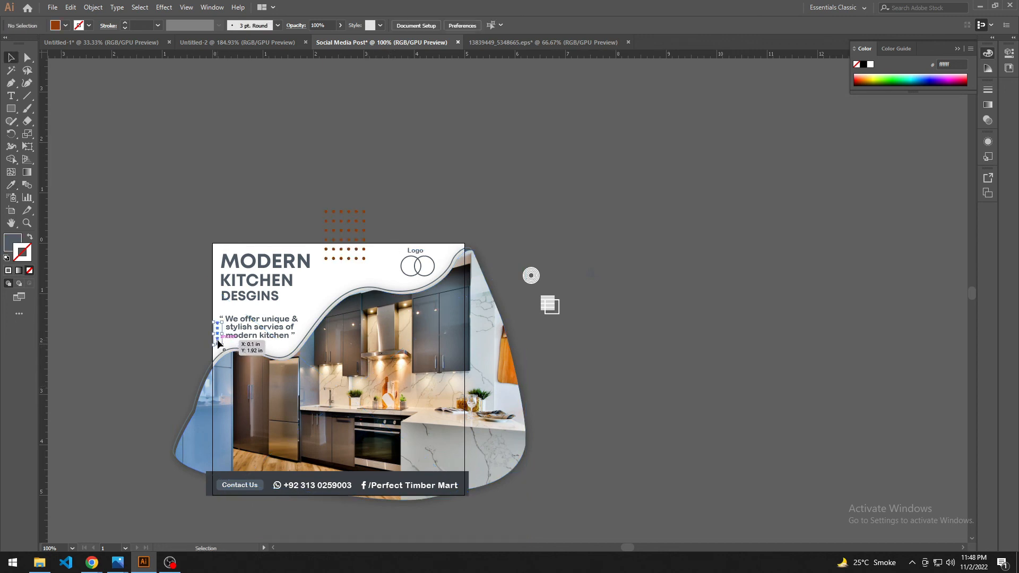
# Step: Recolour the vertical row of triangles beside the tagline with the dot grid's orange-brown
pyautogui.press('i')
pyautogui.click(333, 221)
pyautogui.press('v')
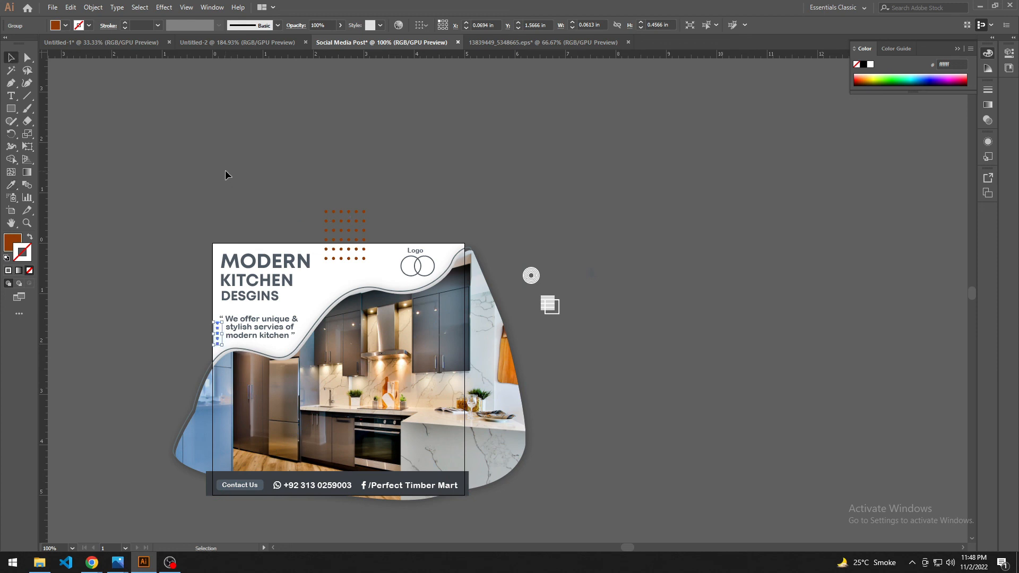
pyautogui.click(225, 169)
# Step: Nudge the tagline up closer to the headline and slightly right, away from the triangles
pyautogui.moveTo(250, 184); pyautogui.dragTo(238, 169)
pyautogui.scroll(2, 285, 303)
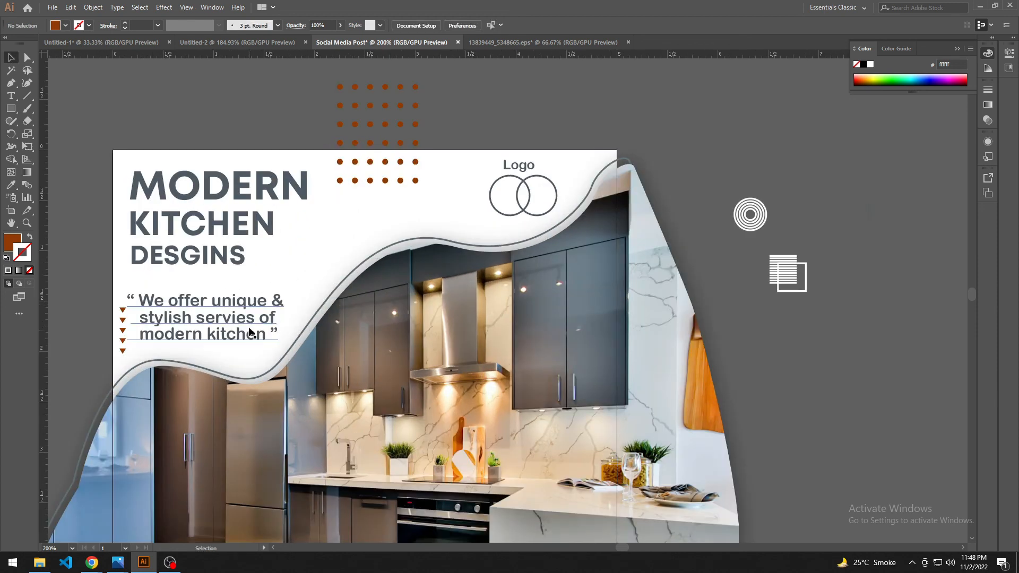
pyautogui.click(247, 325)
pyautogui.hotkey('shift', 'Up')
pyautogui.press('Down')
pyautogui.press('Up')
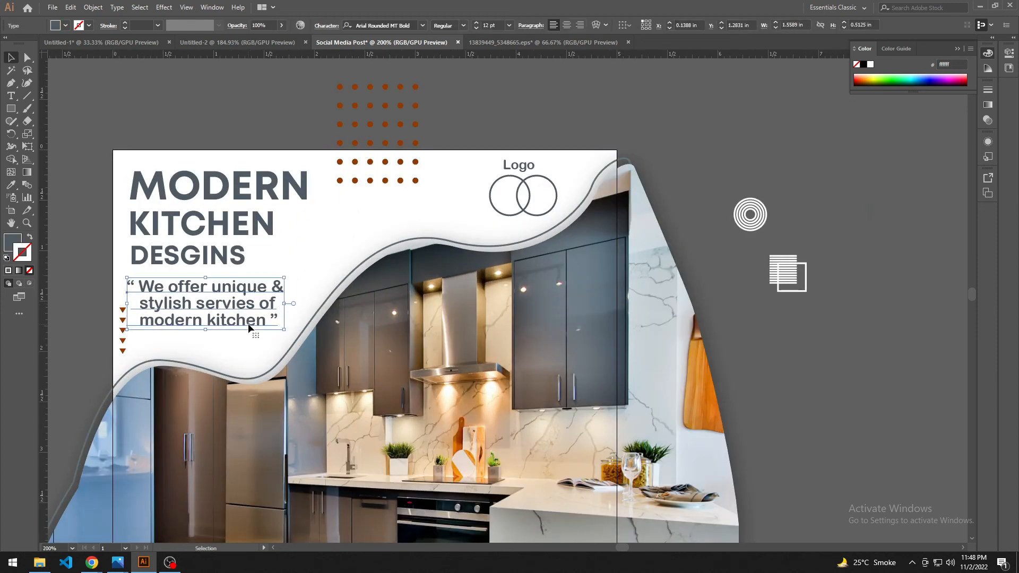
pyautogui.press('Down')
pyautogui.press('Right')
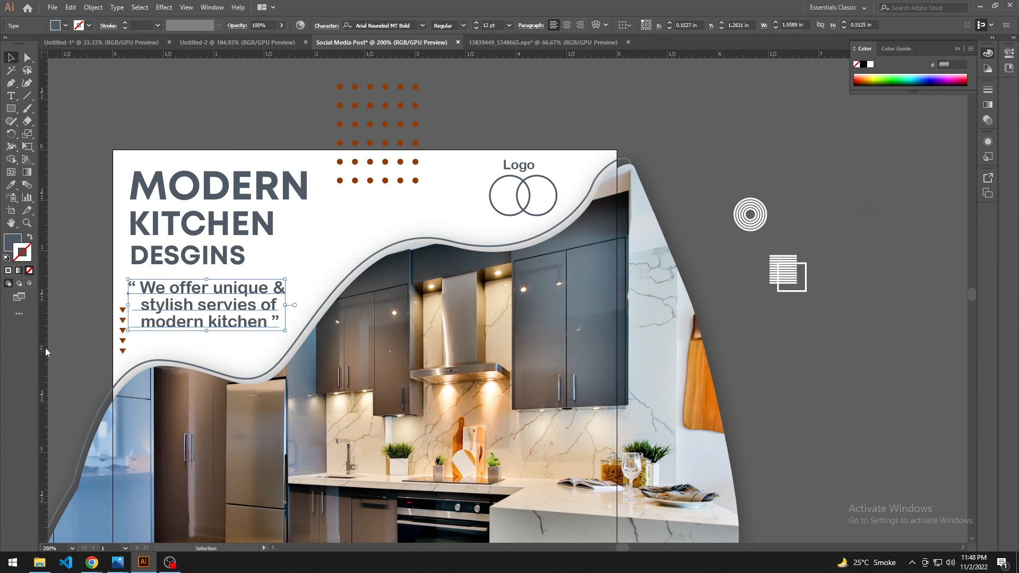
pyautogui.click(85, 342)
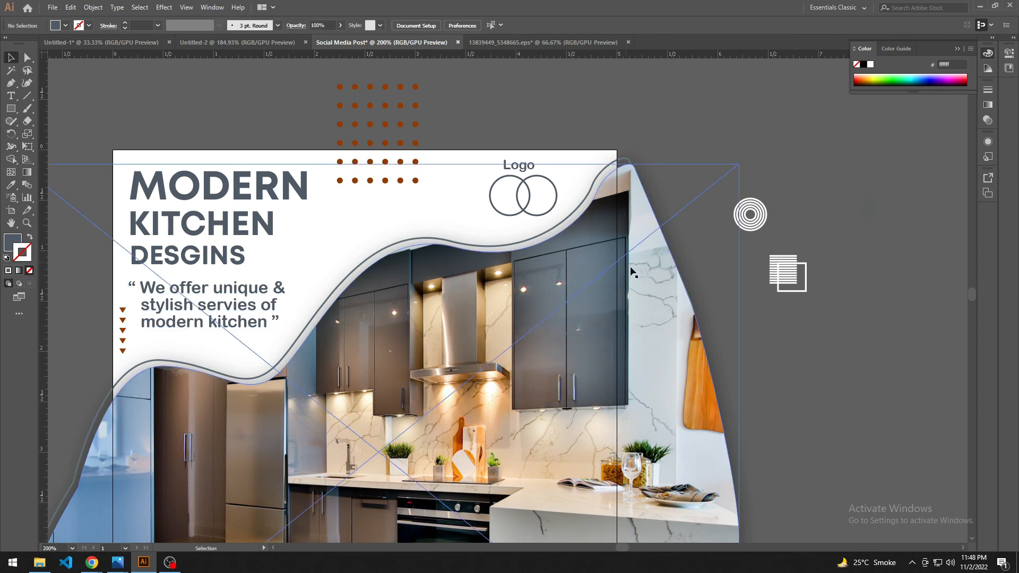
# Step: Lock the masked kitchen photo and nudge the wave outline slightly upward
pyautogui.click(628, 162)
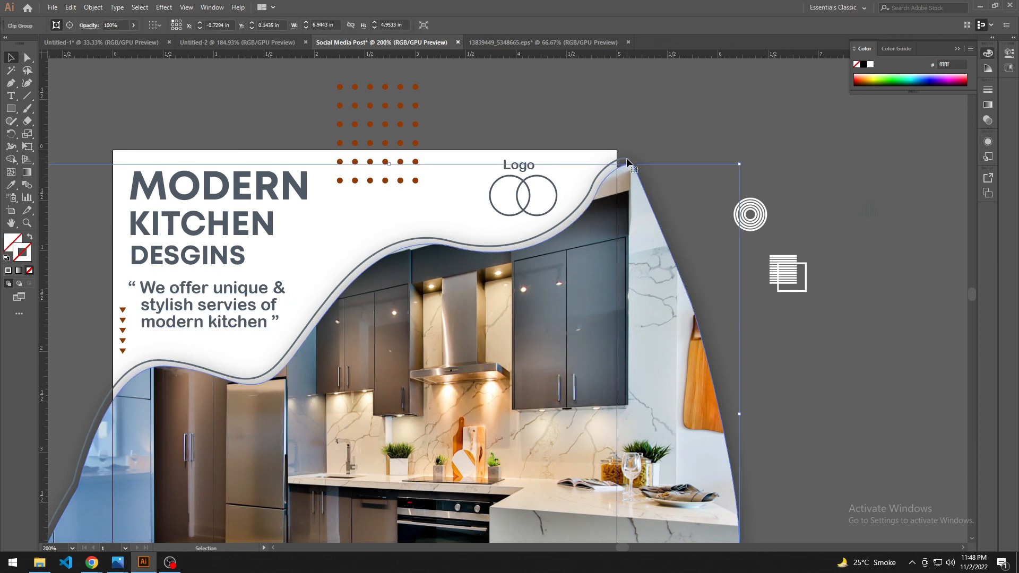
pyautogui.press('a')
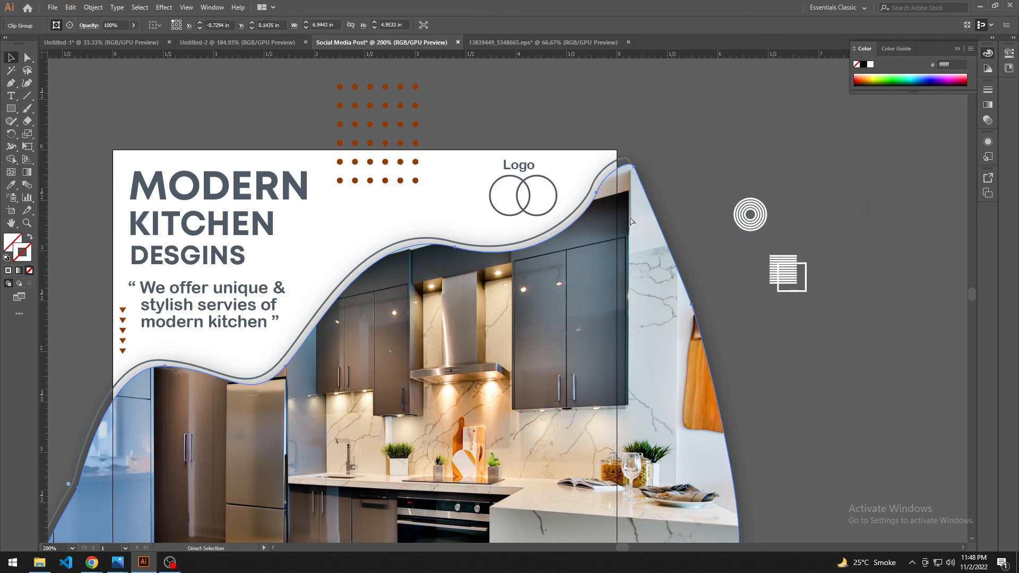
pyautogui.hotkey('ctrl', '2')
pyautogui.click(626, 160)
pyautogui.press('Up')
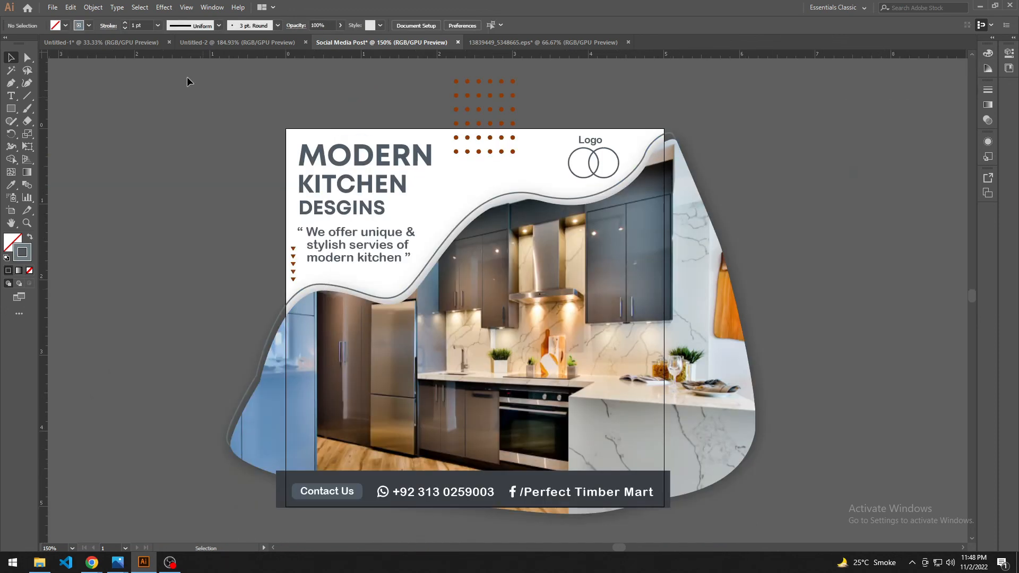
# Step: Export the design to the Desktop as a JPEG named Social Media Post, using all artboards
pyautogui.click(53, 7)
pyautogui.moveTo(87, 195)
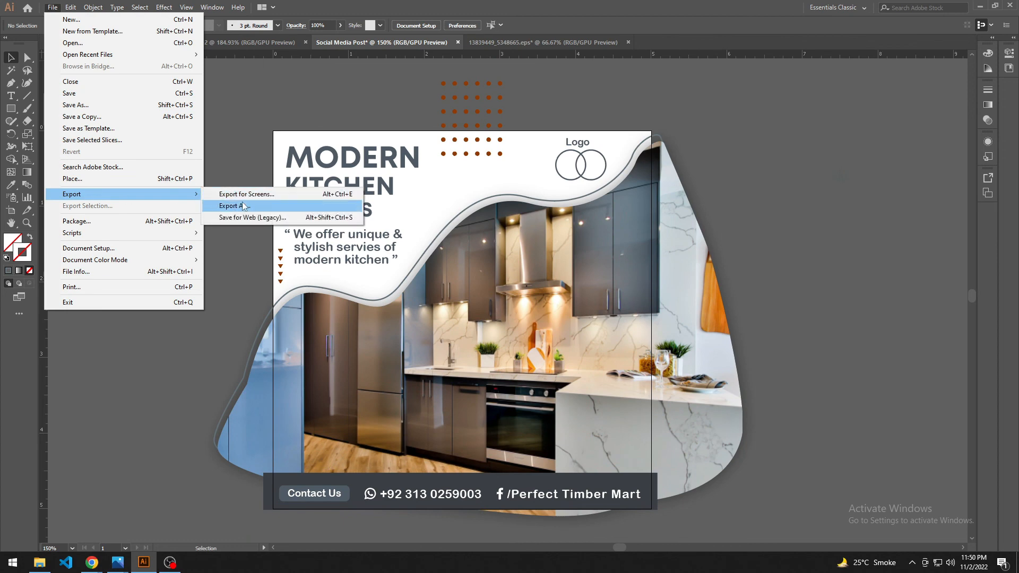
pyautogui.click(244, 206)
pyautogui.click(276, 373)
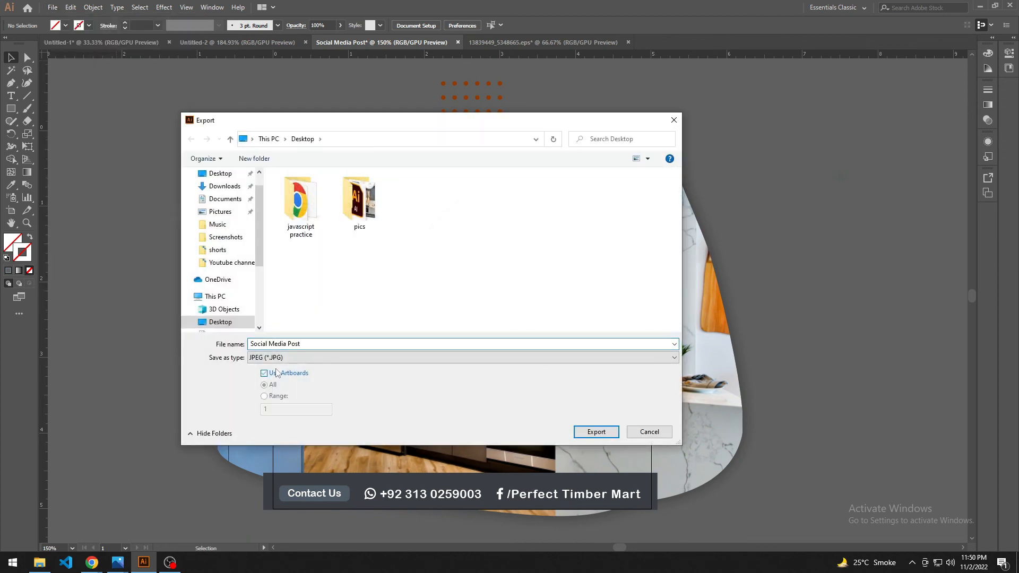
pyautogui.click(290, 358)
pyautogui.click(287, 417)
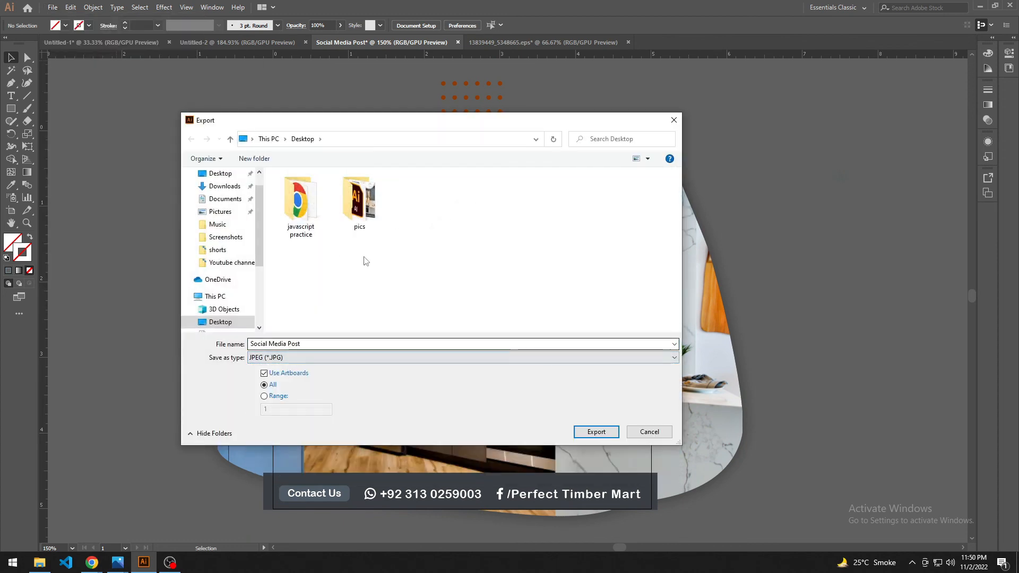
pyautogui.click(594, 431)
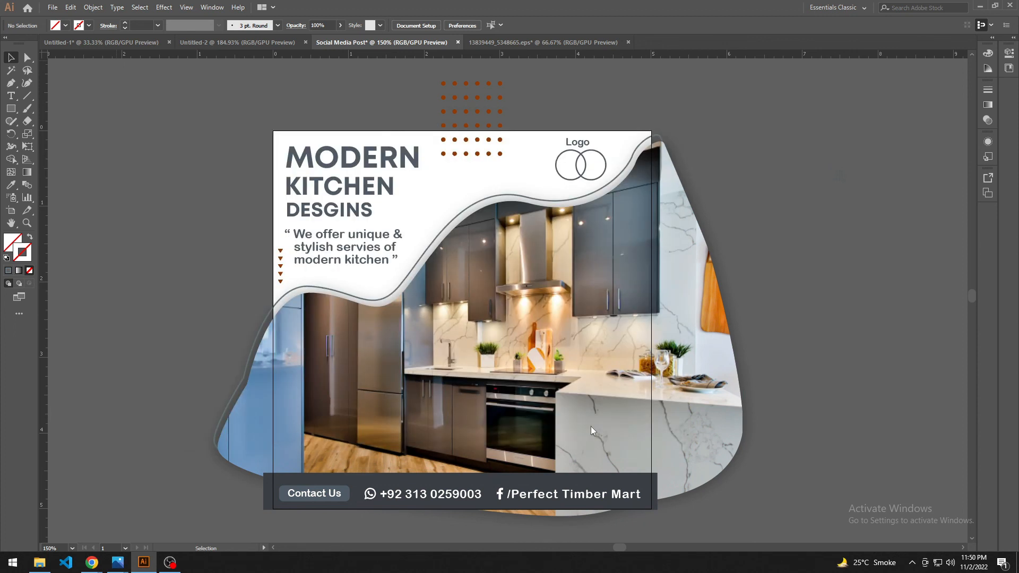
# Step: Set the JPEG resolution to High (300 ppi) and complete the export
pyautogui.click(492, 347)
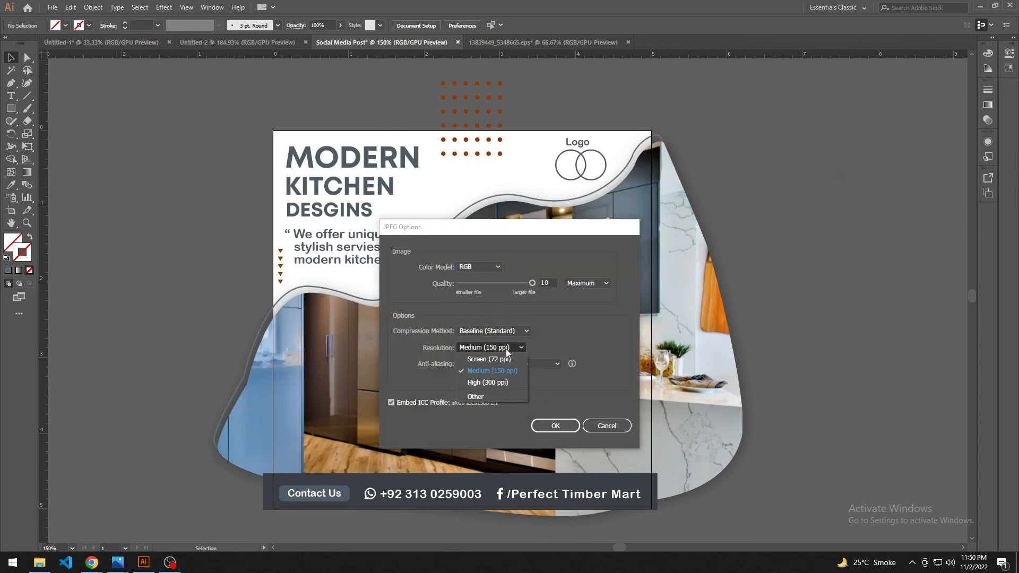
pyautogui.click(481, 380)
pyautogui.click(566, 424)
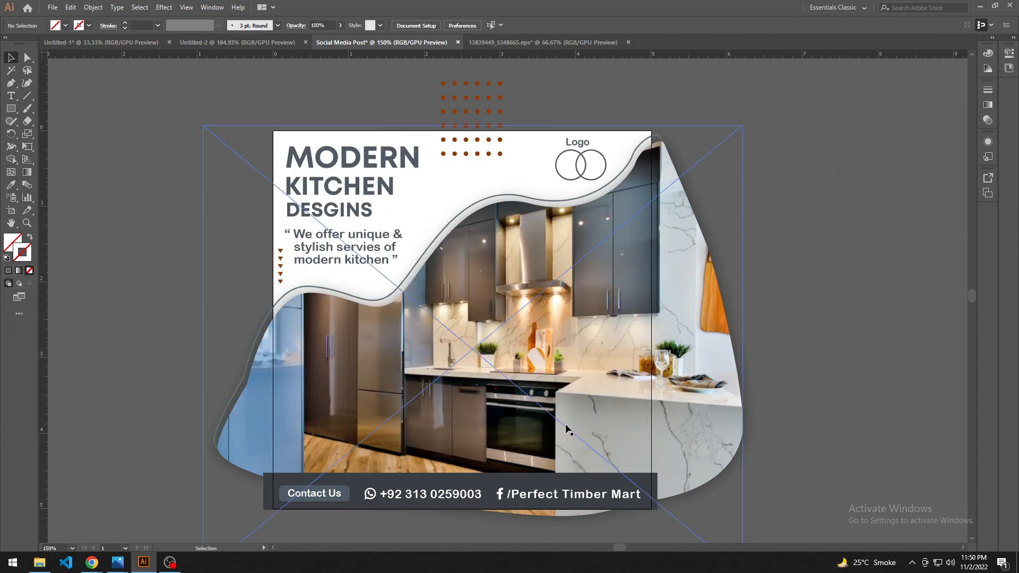